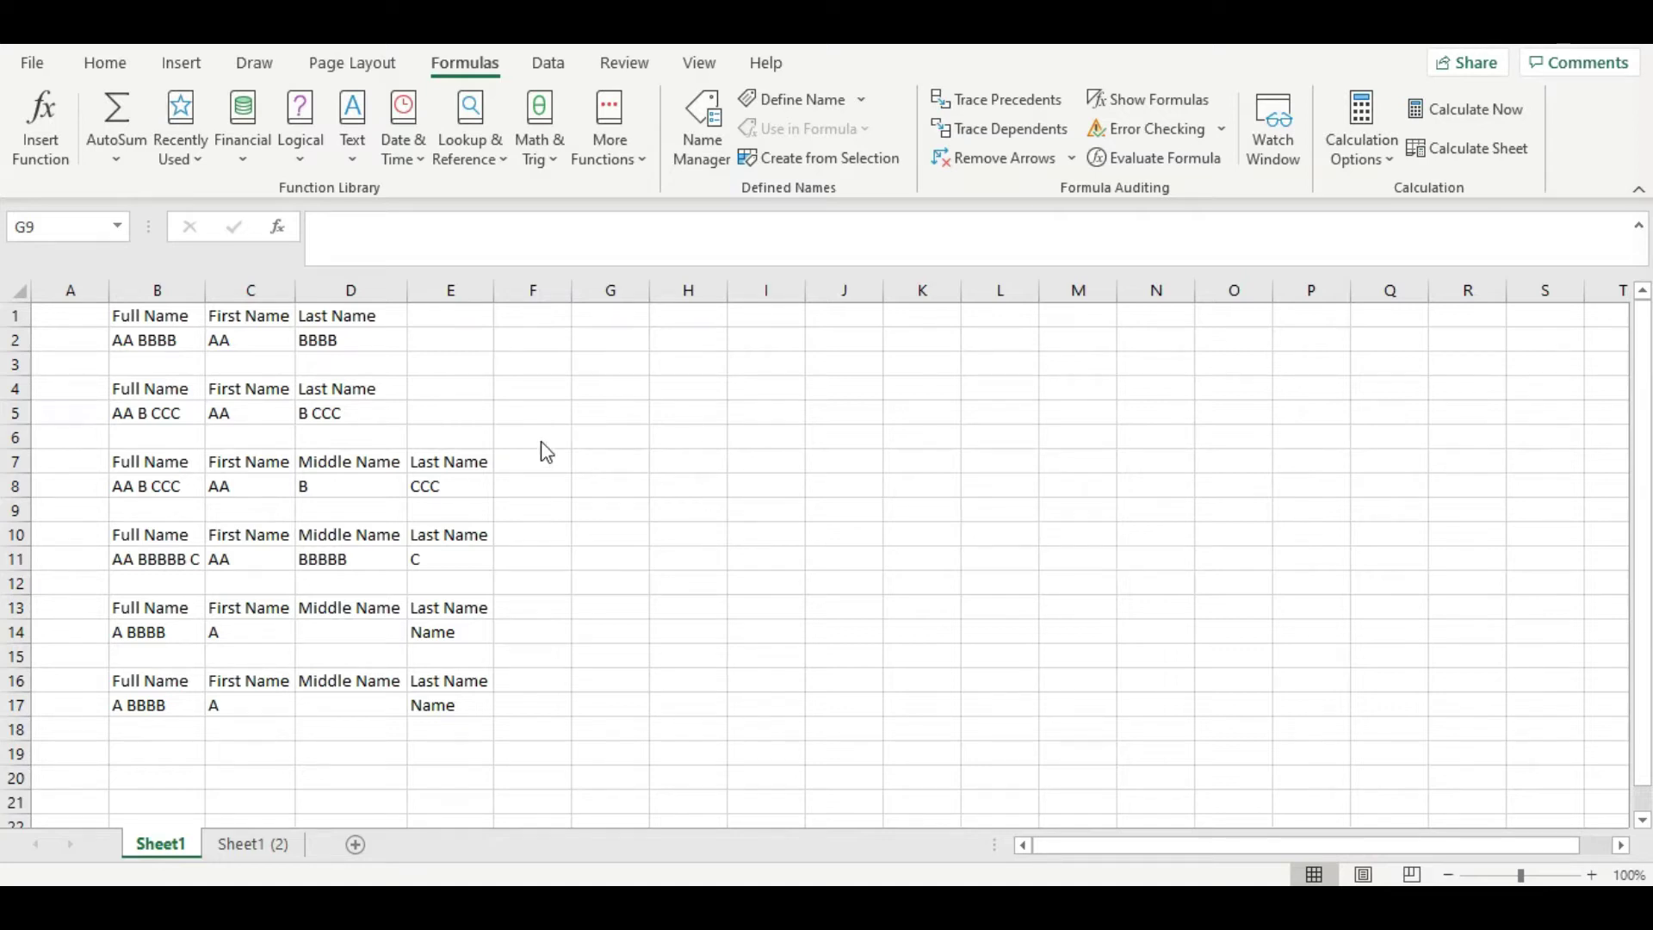
Examine the full name in B2 and the first- and last-name formulas in C2 and D2.
left_click(347, 371)
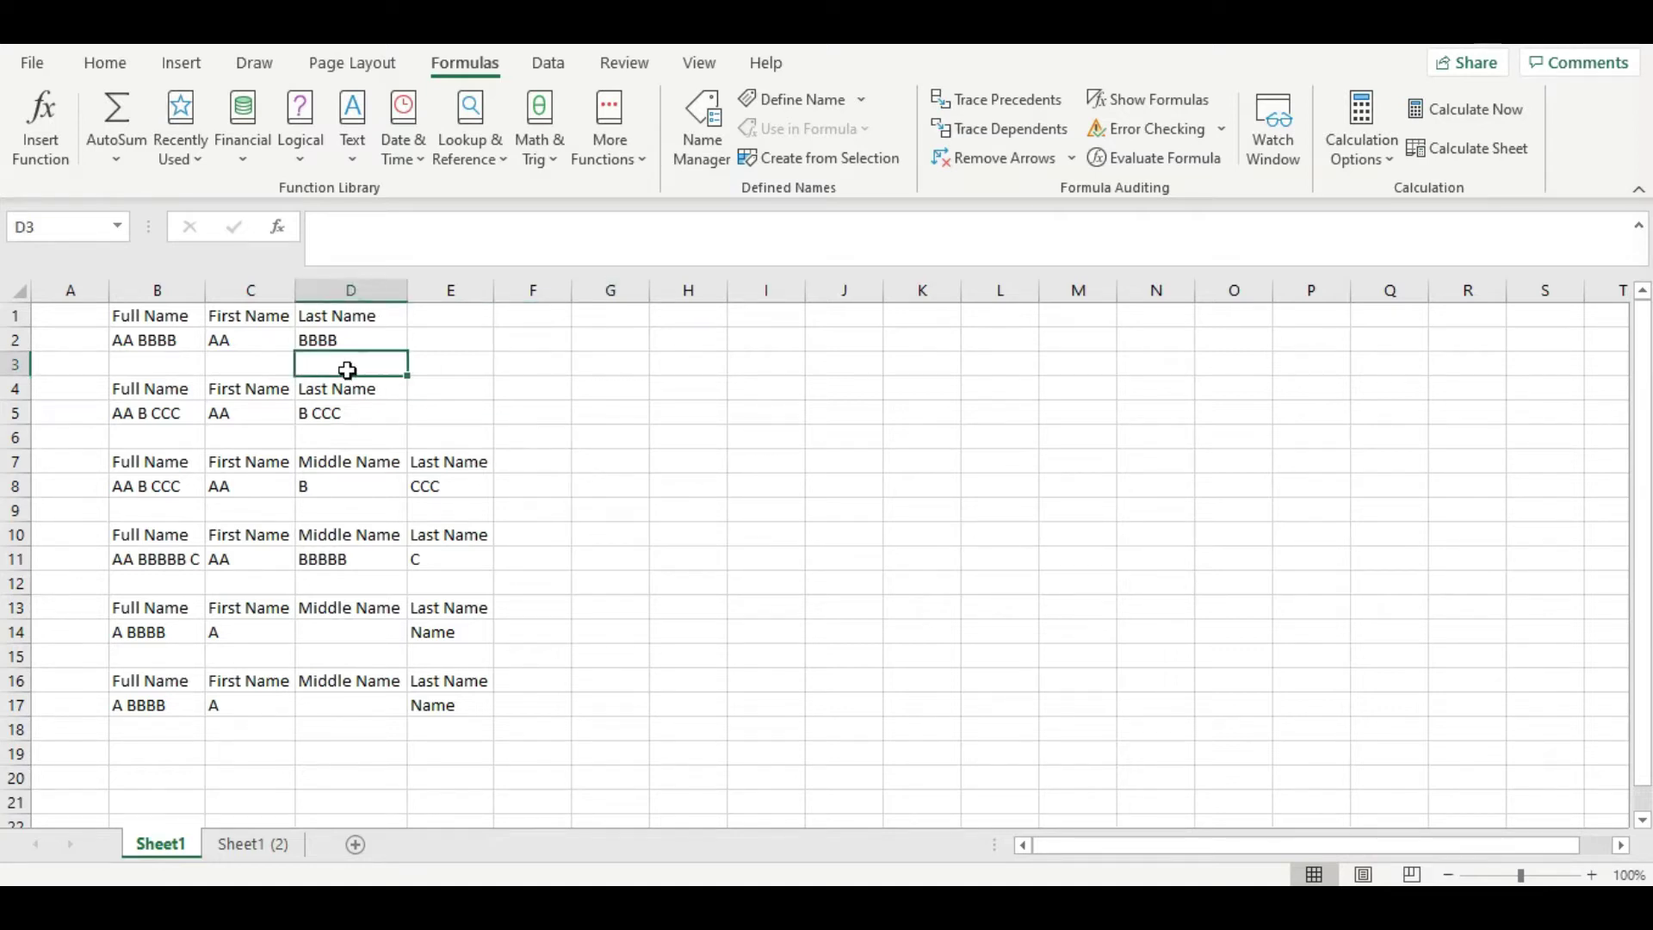
left_click(161, 345)
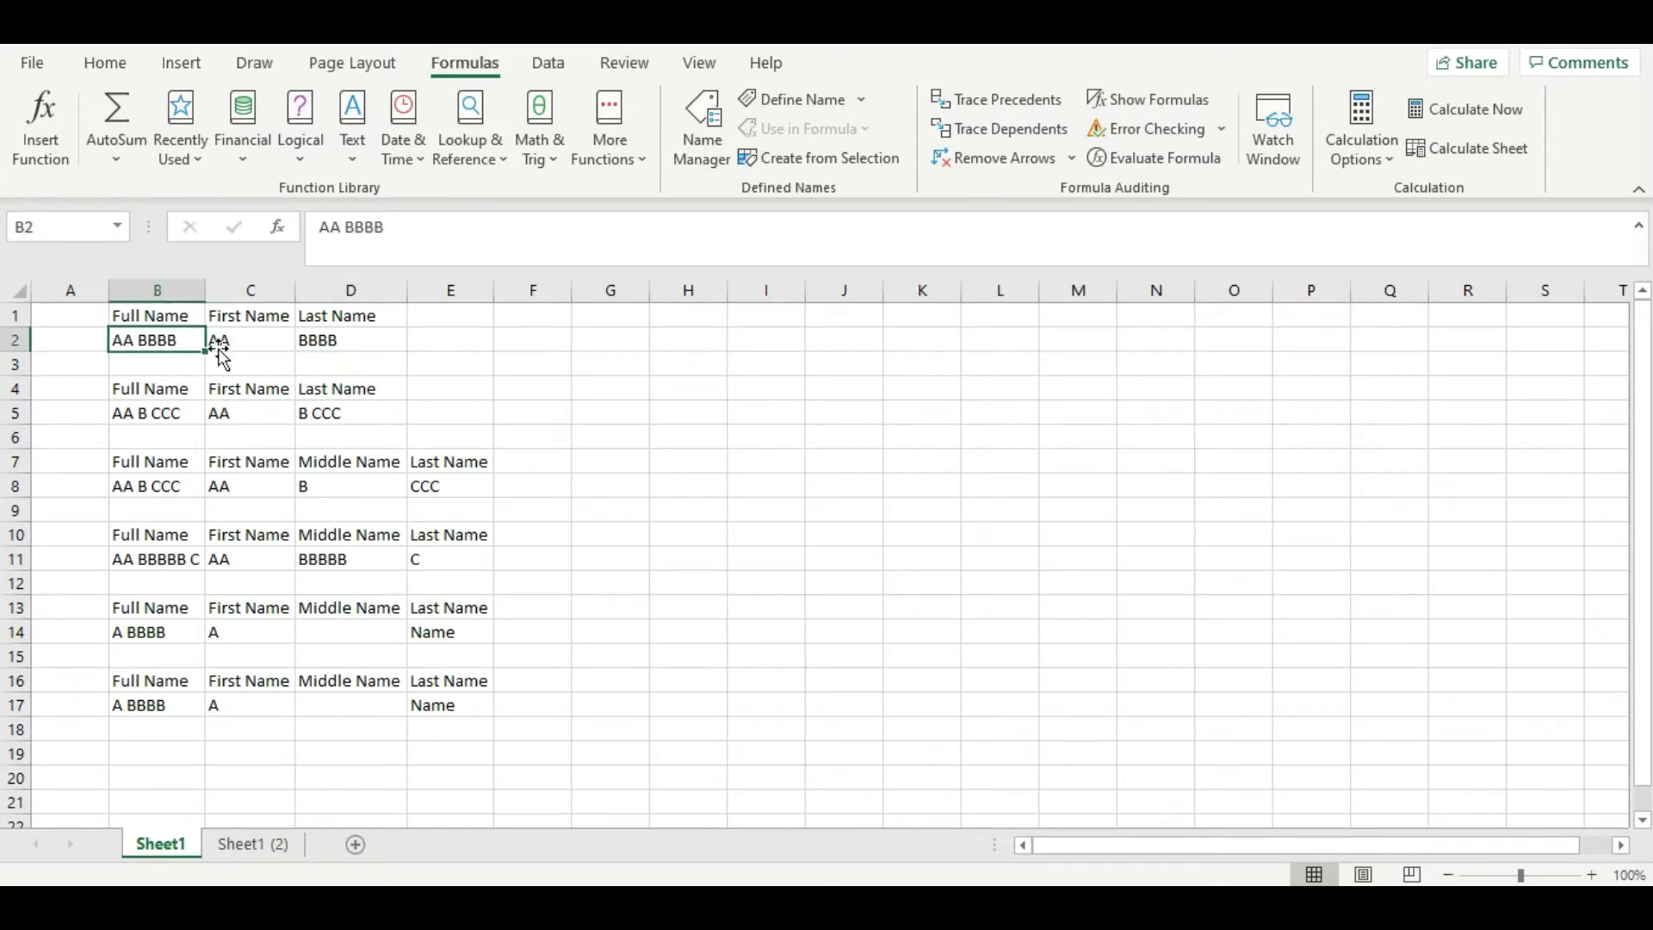
left_click(273, 346)
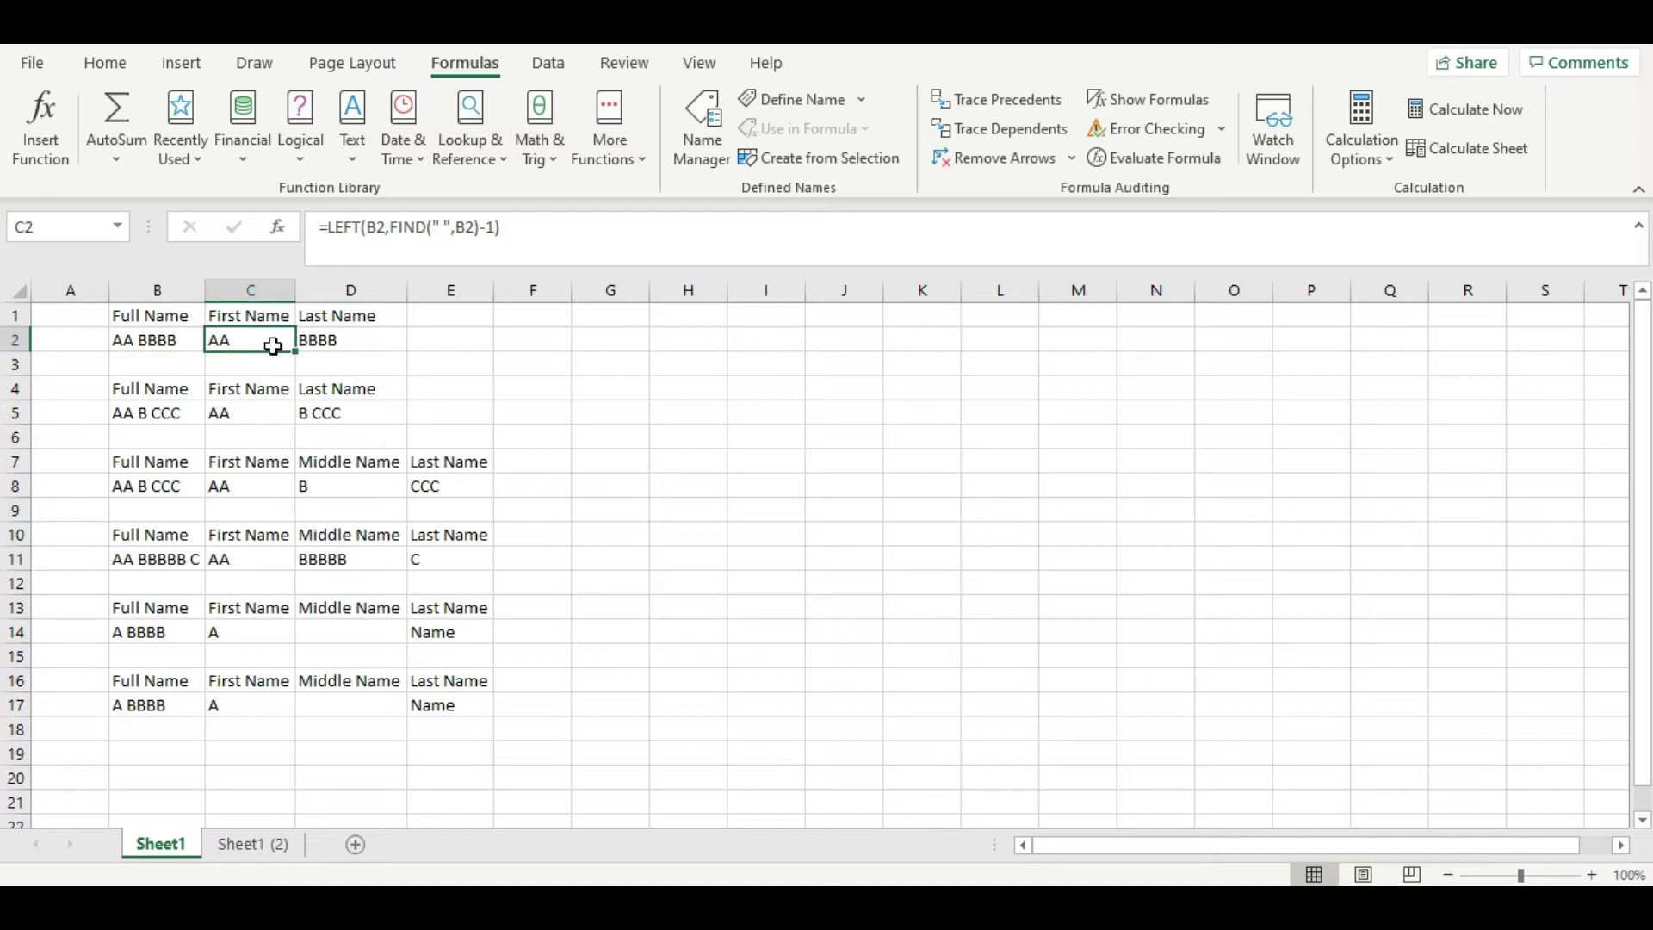
left_click(371, 350)
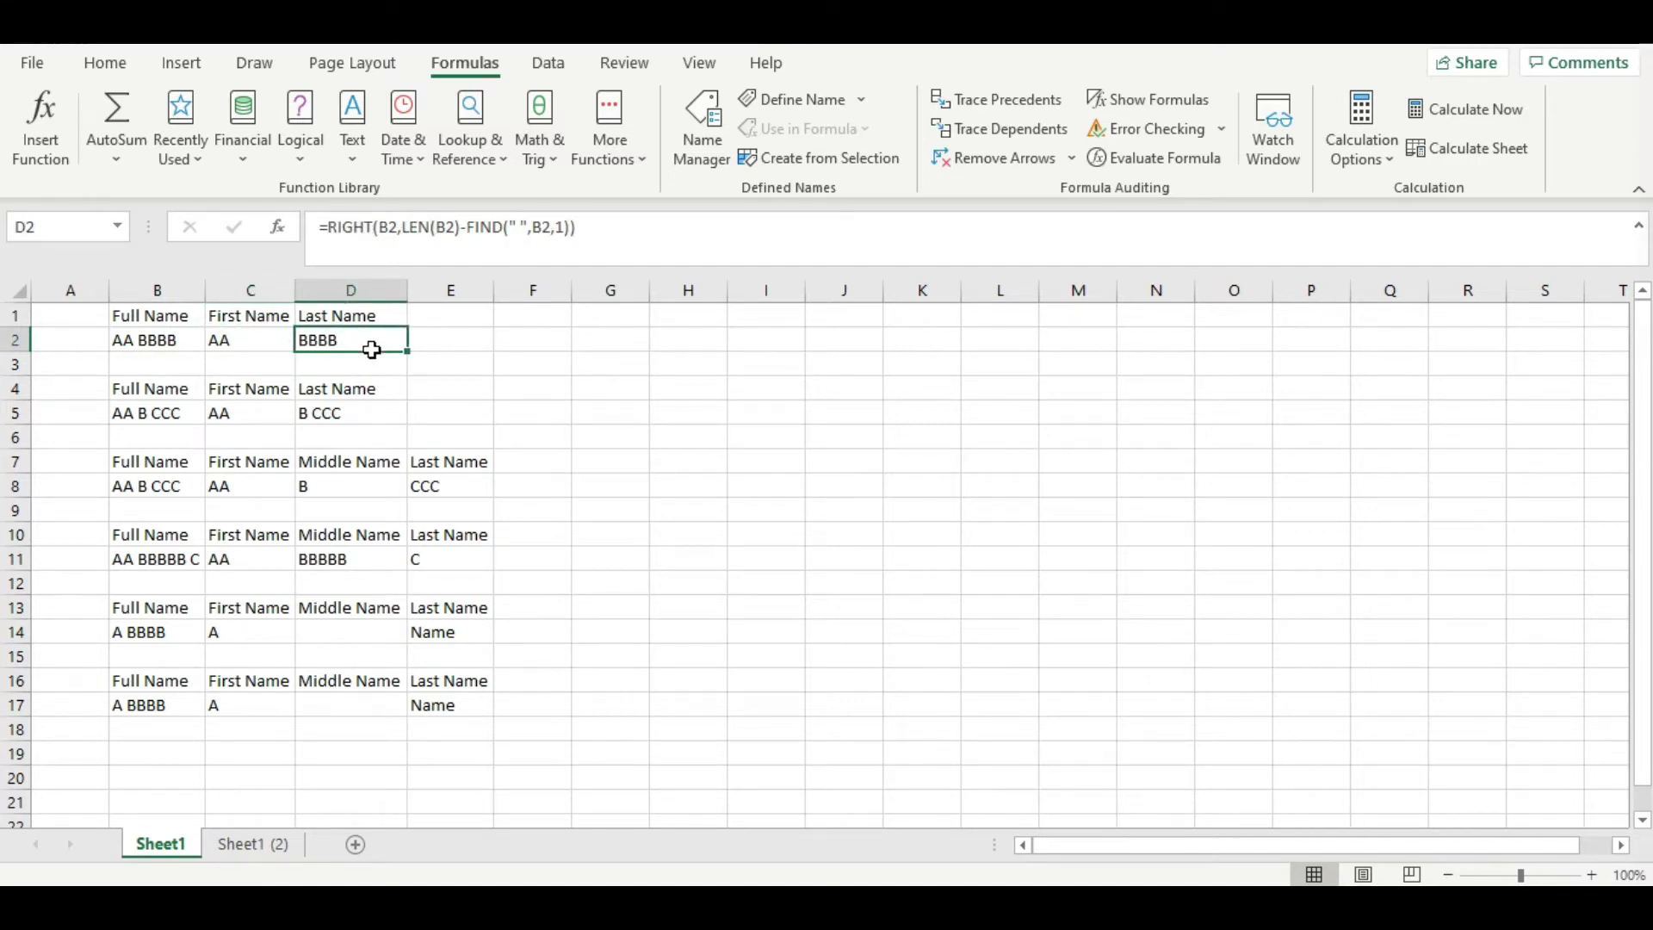
Show the formulas in the sheet's cells and autofit columns C and D to their contents.
left_click(276, 346)
key("ctrl+grave")
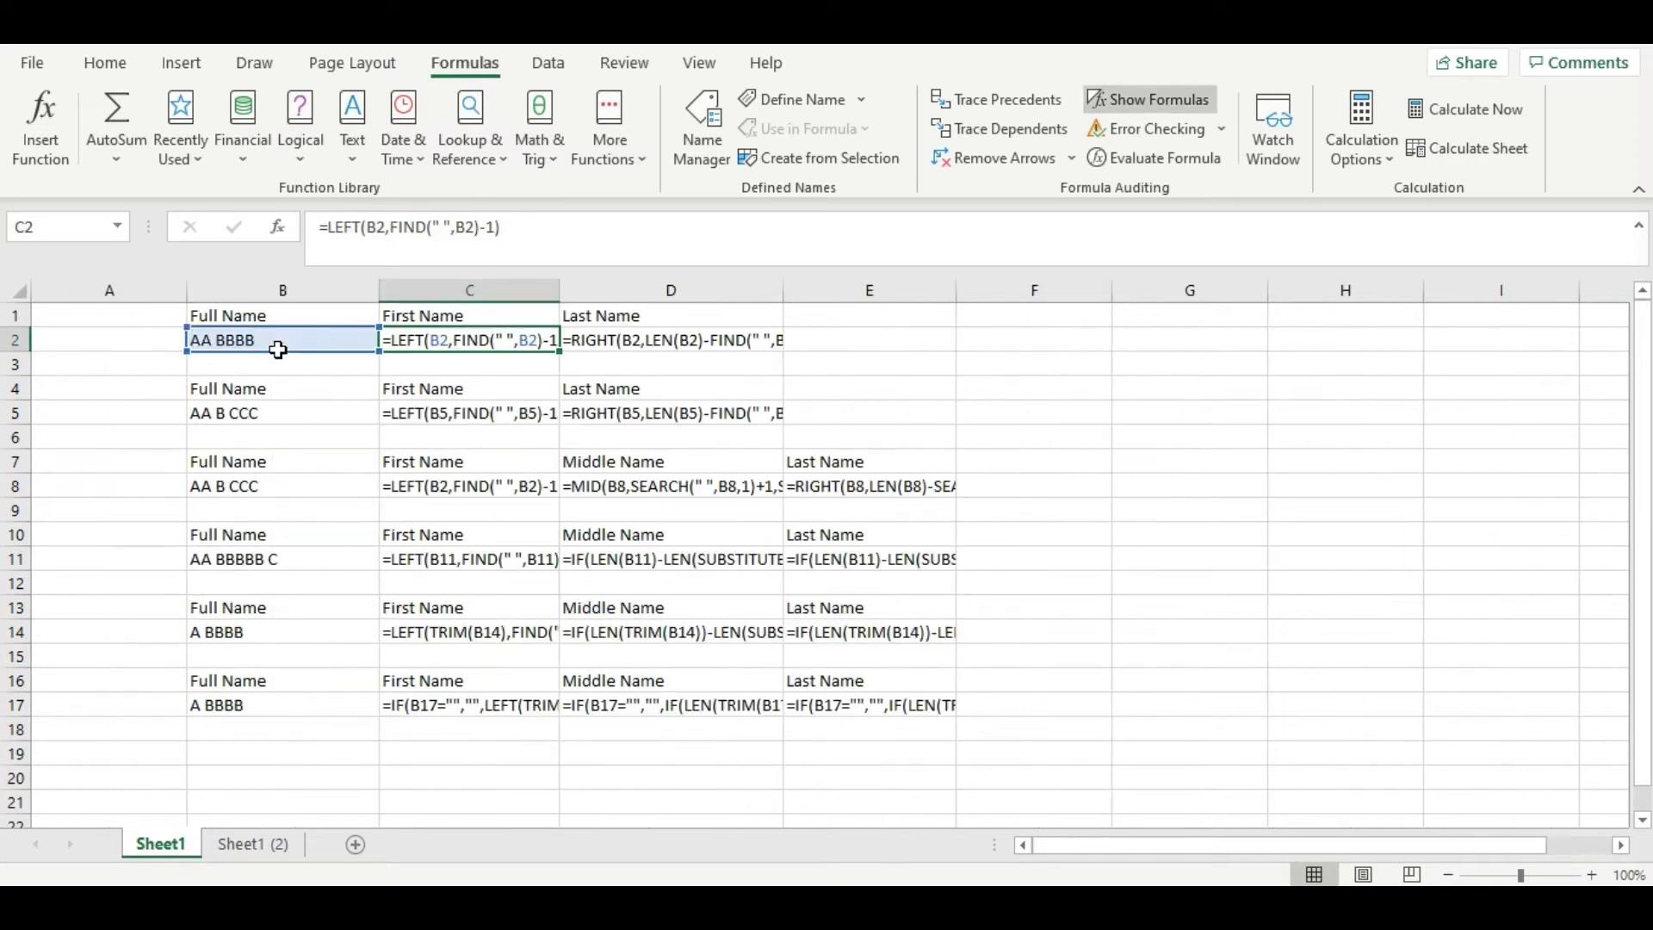
double_click(560, 293)
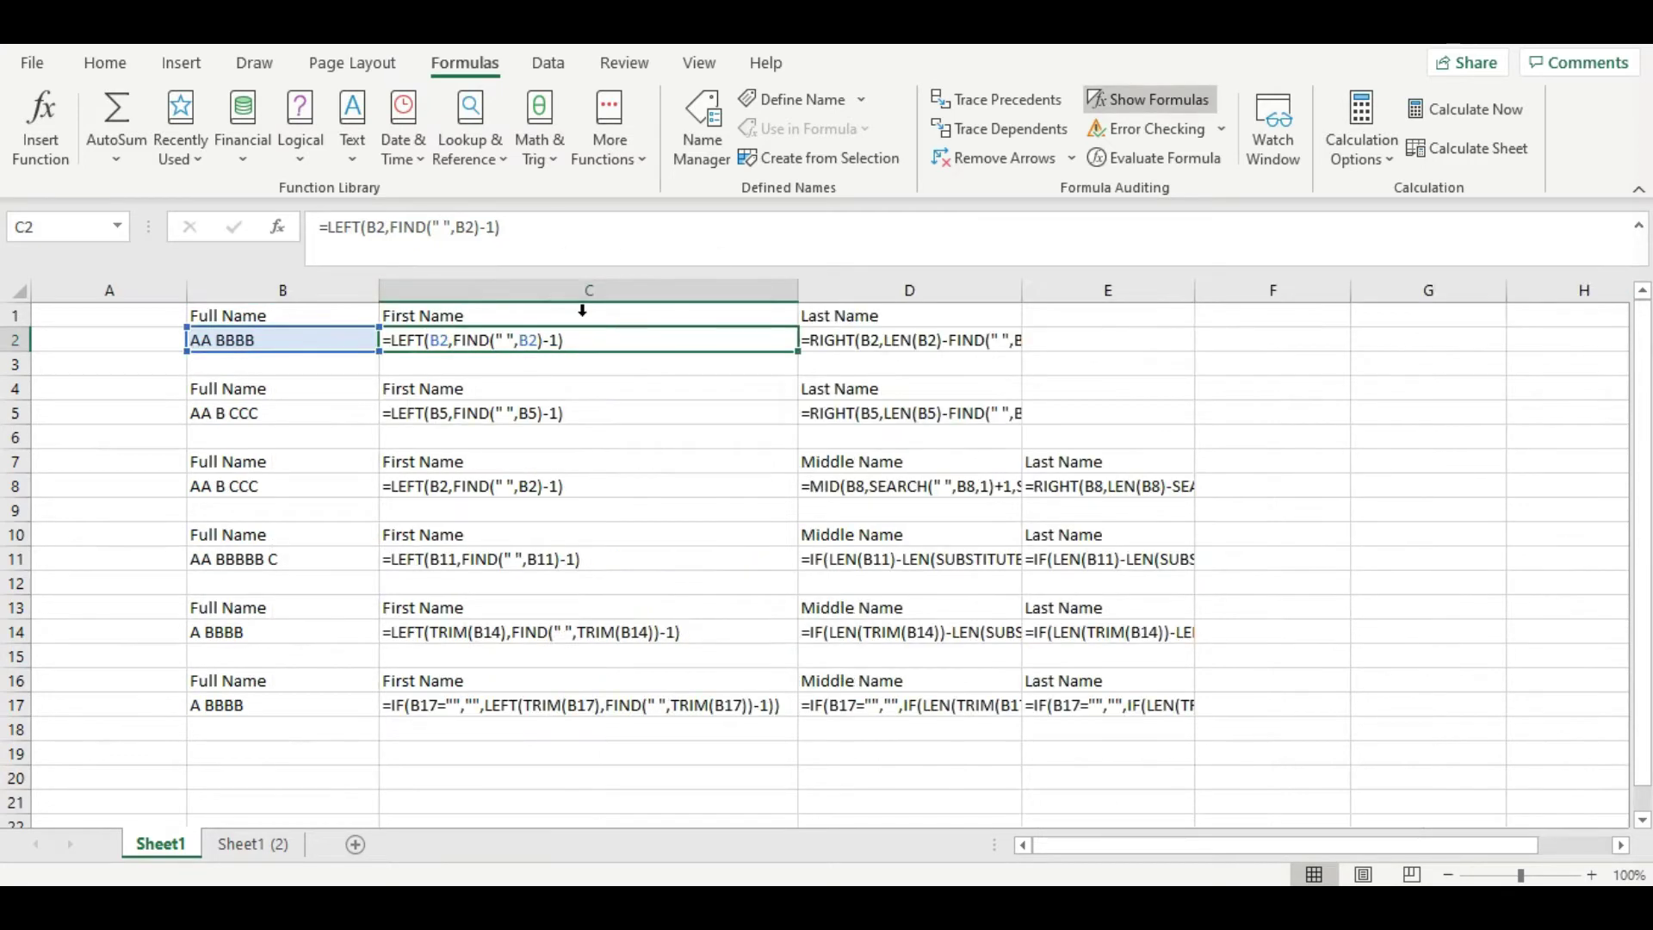
double_click(1021, 290)
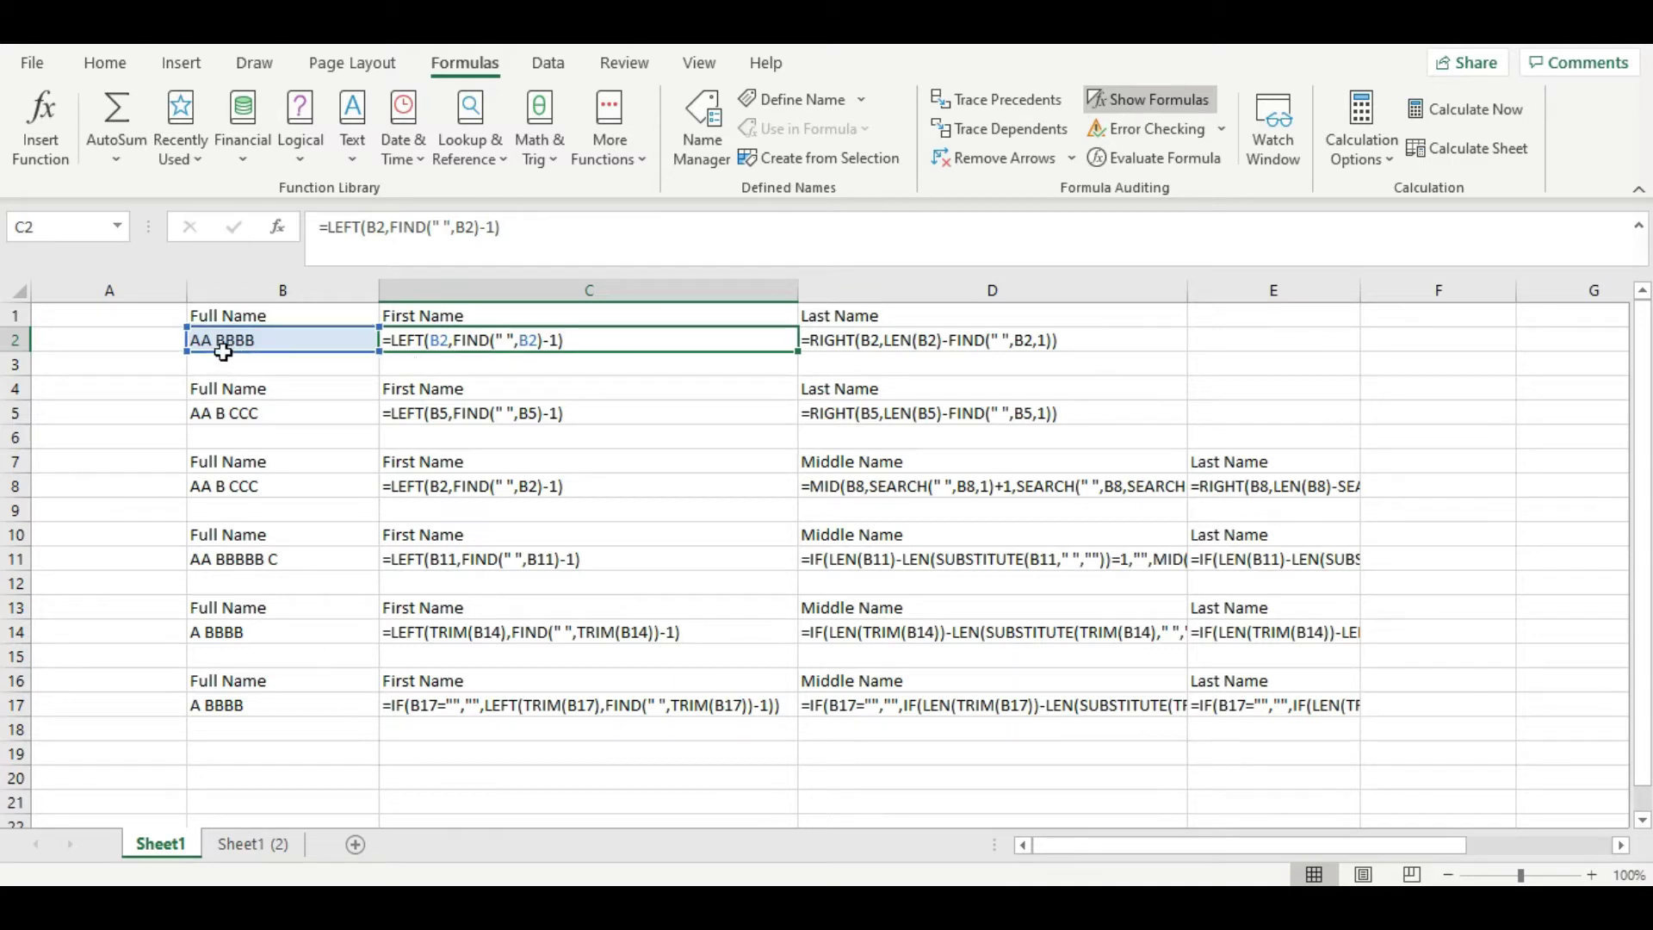
Inspect the last-name formula in D2 and the name formulas in row 5, and return the sheet to displaying values.
left_click(854, 351)
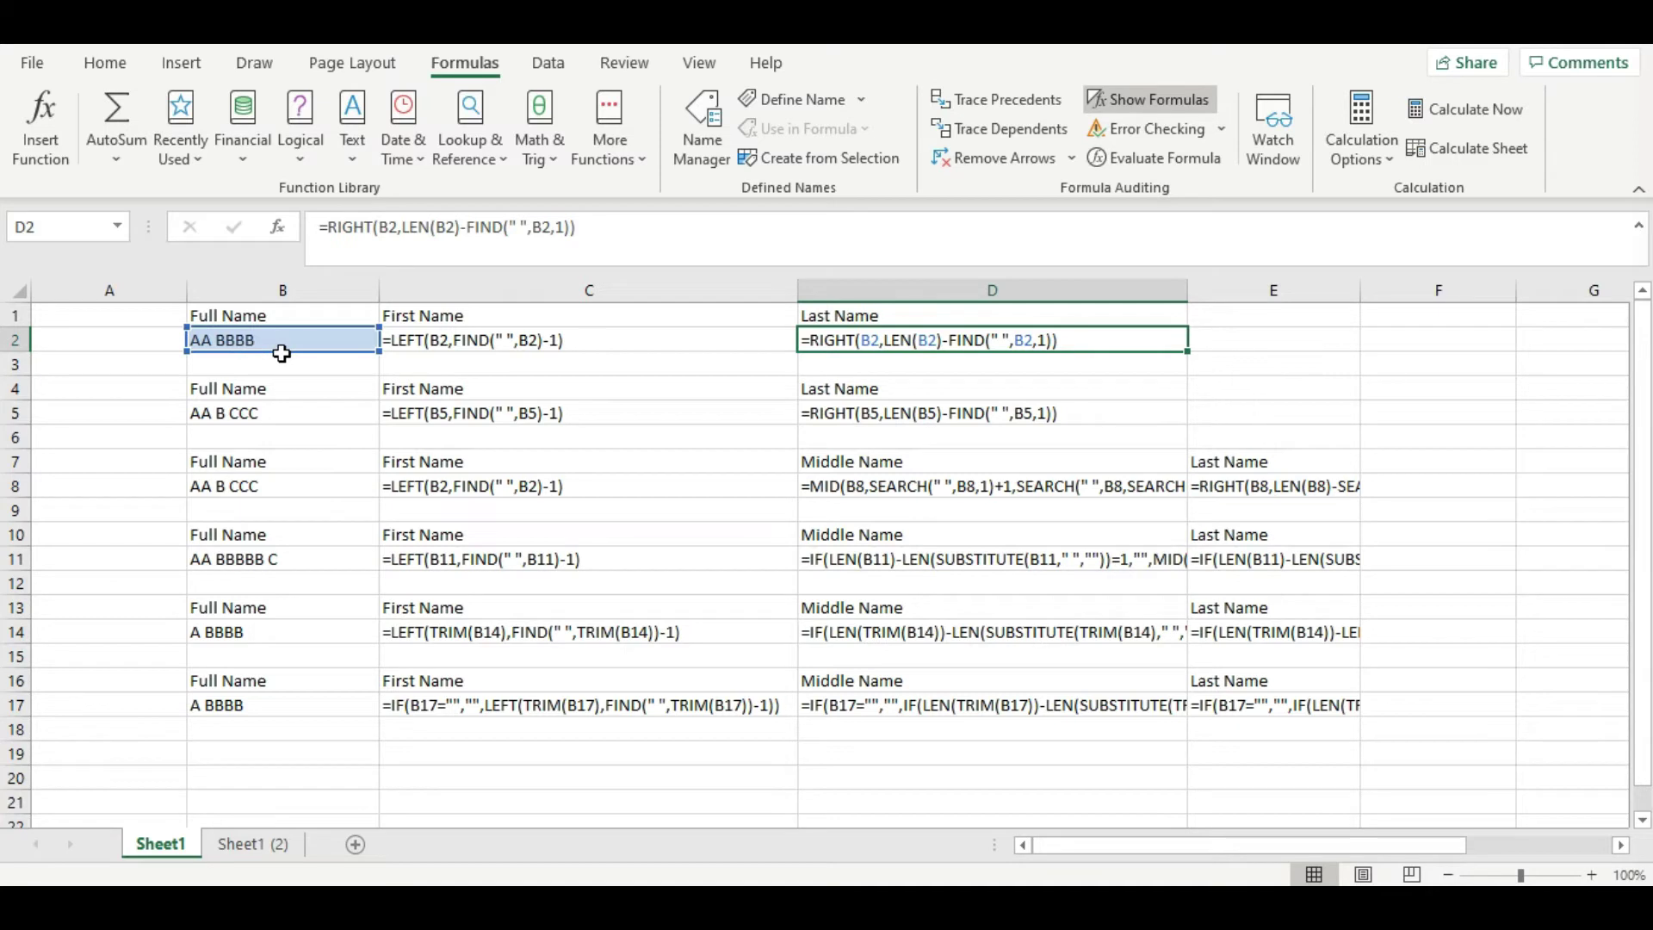
left_click(362, 413)
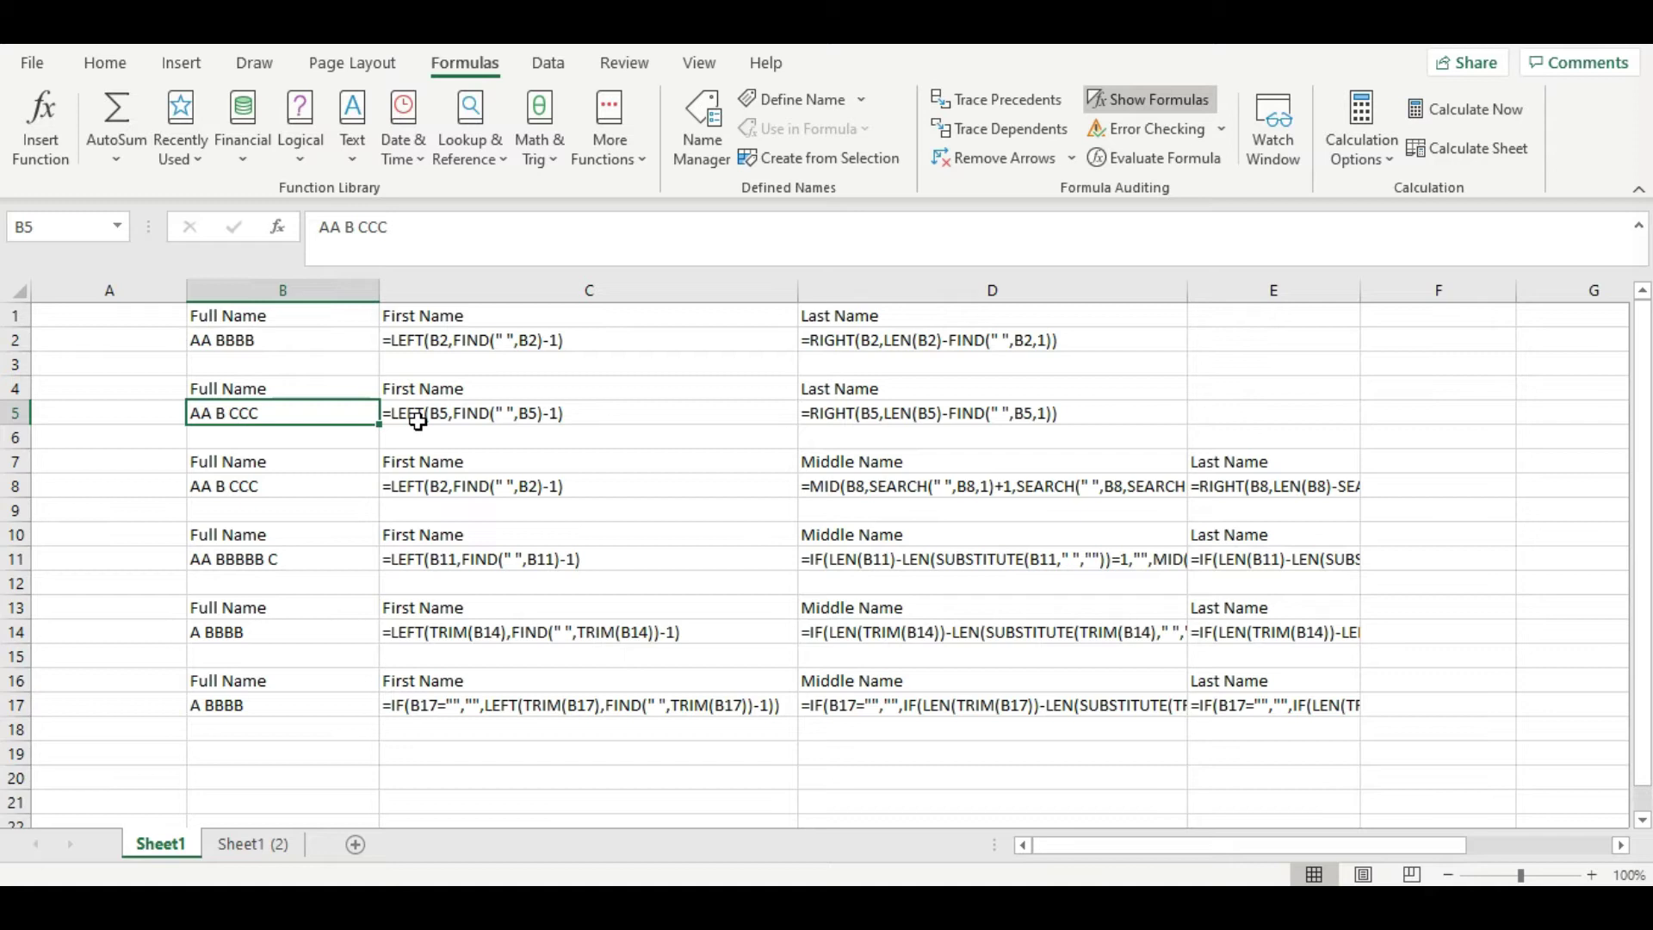
left_click(472, 421)
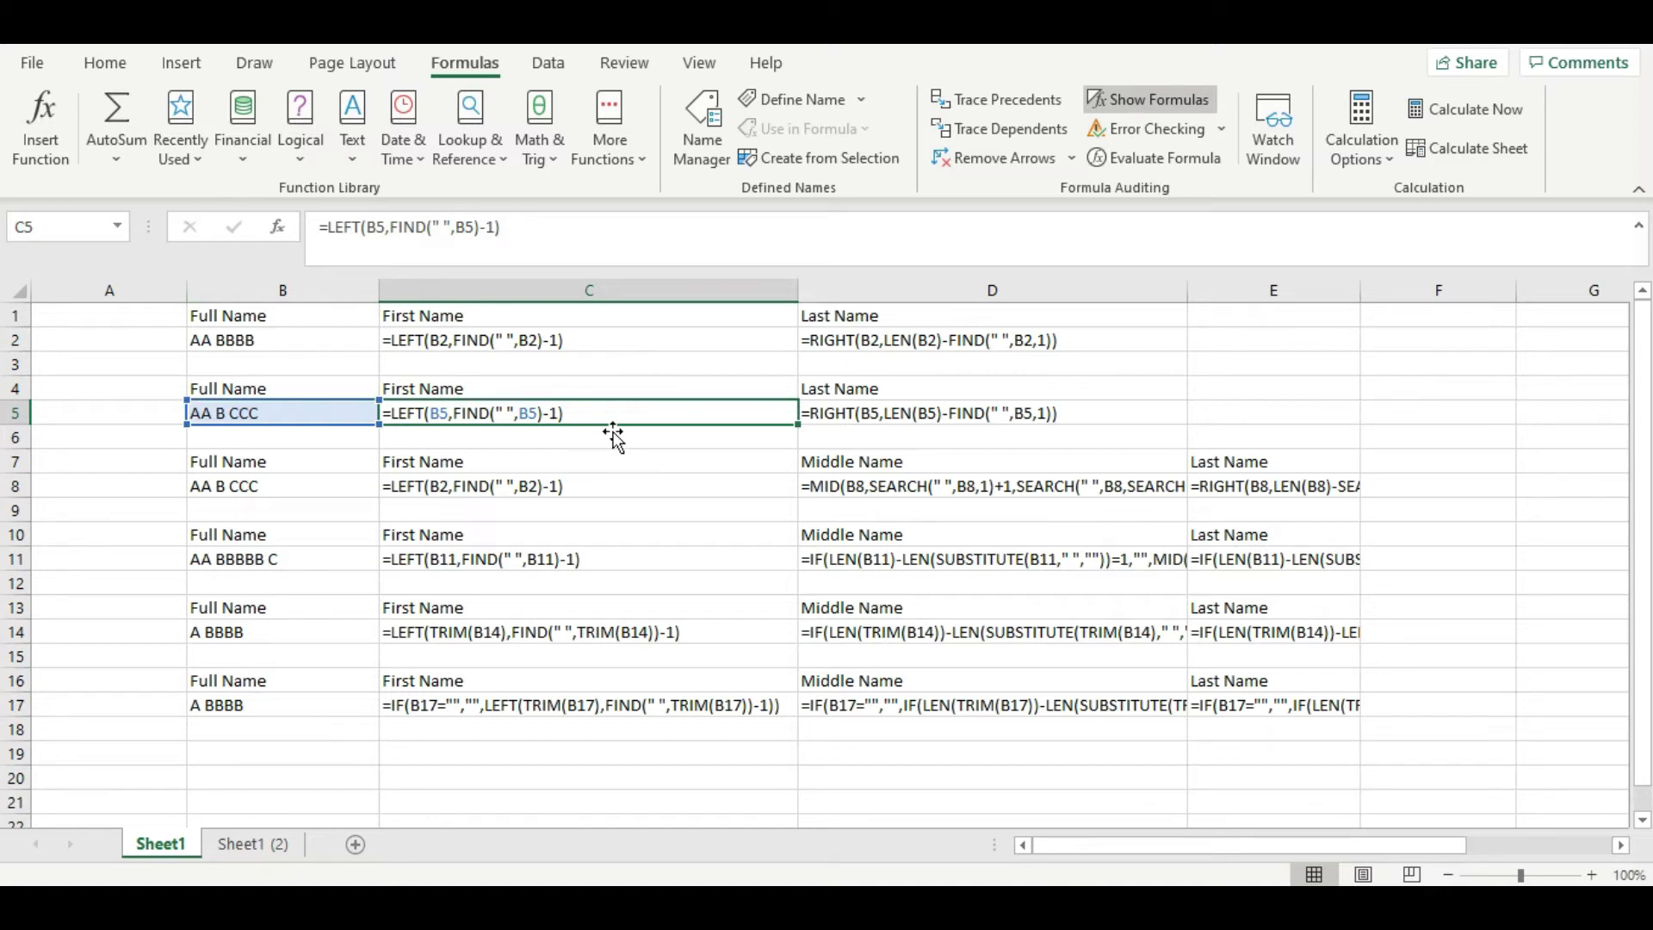
left_click(871, 415)
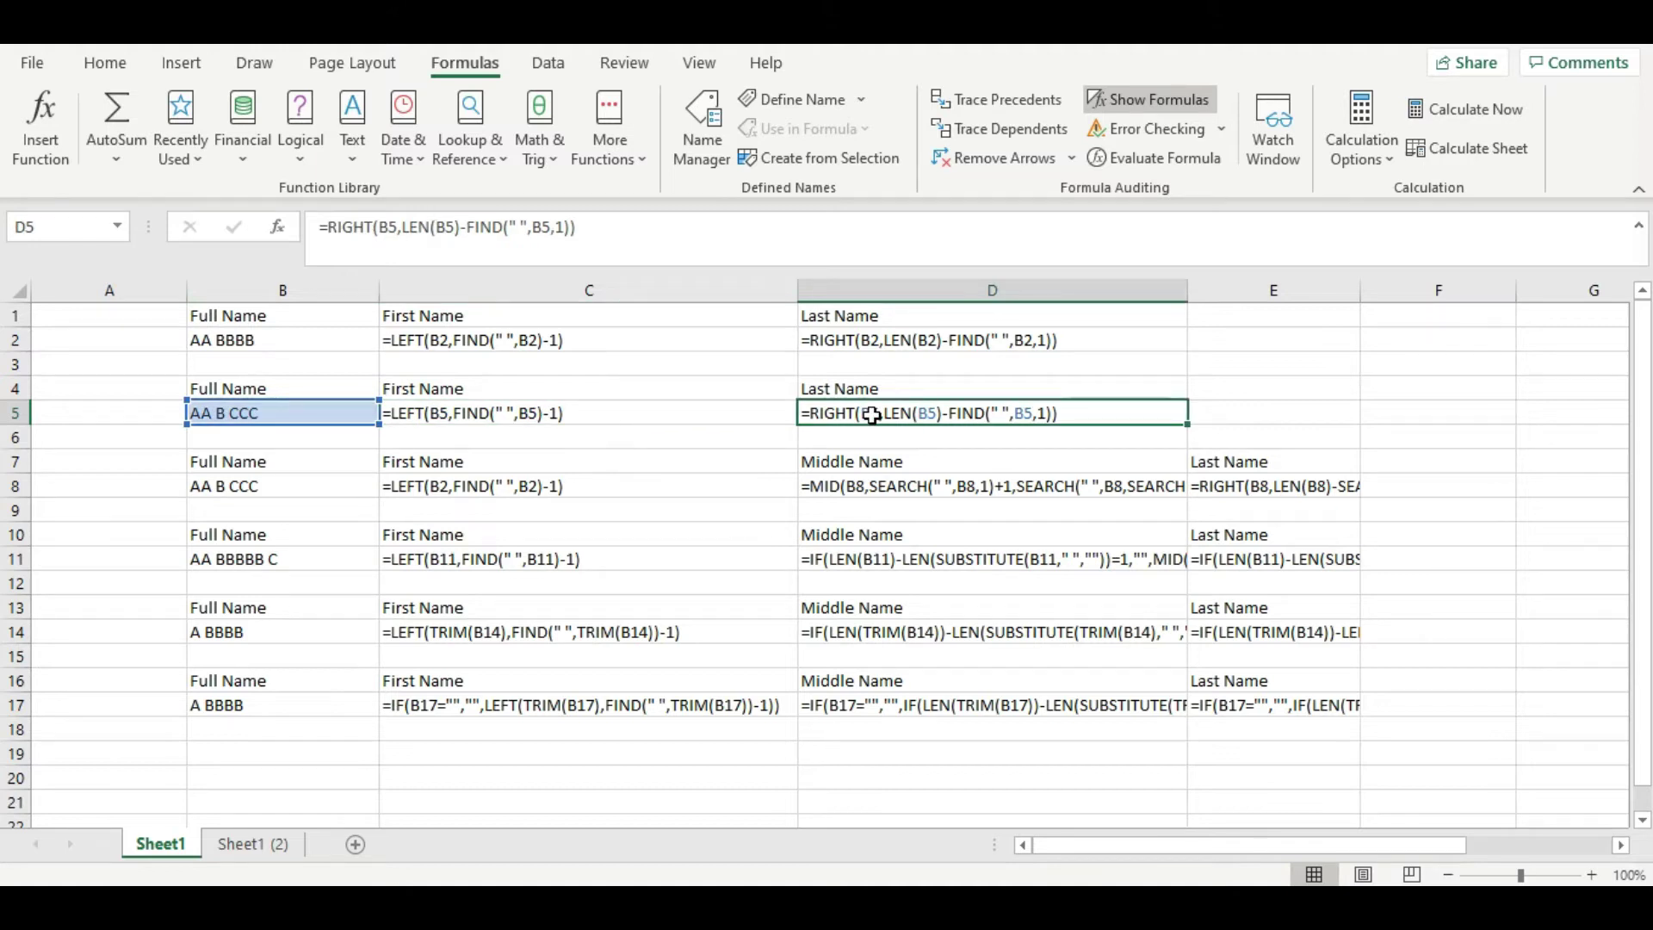
key("ctrl+grave")
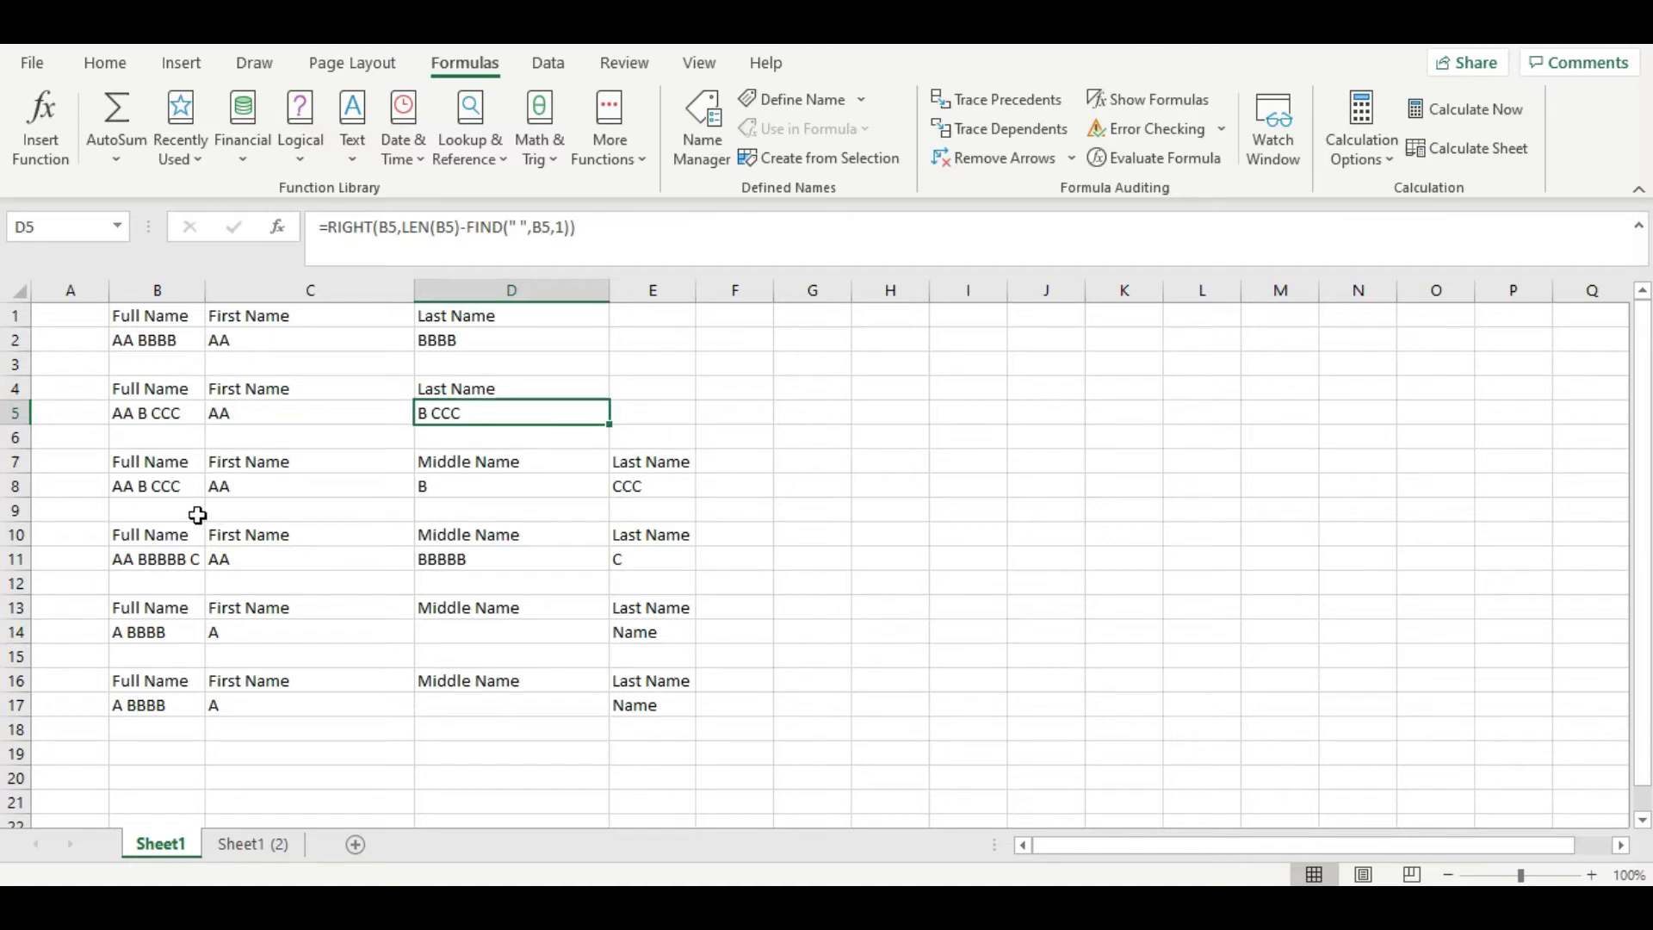
Review the three-part full name in B8 and its first-, middle- and last-name formulas in C8, D8 and E8.
left_click(176, 495)
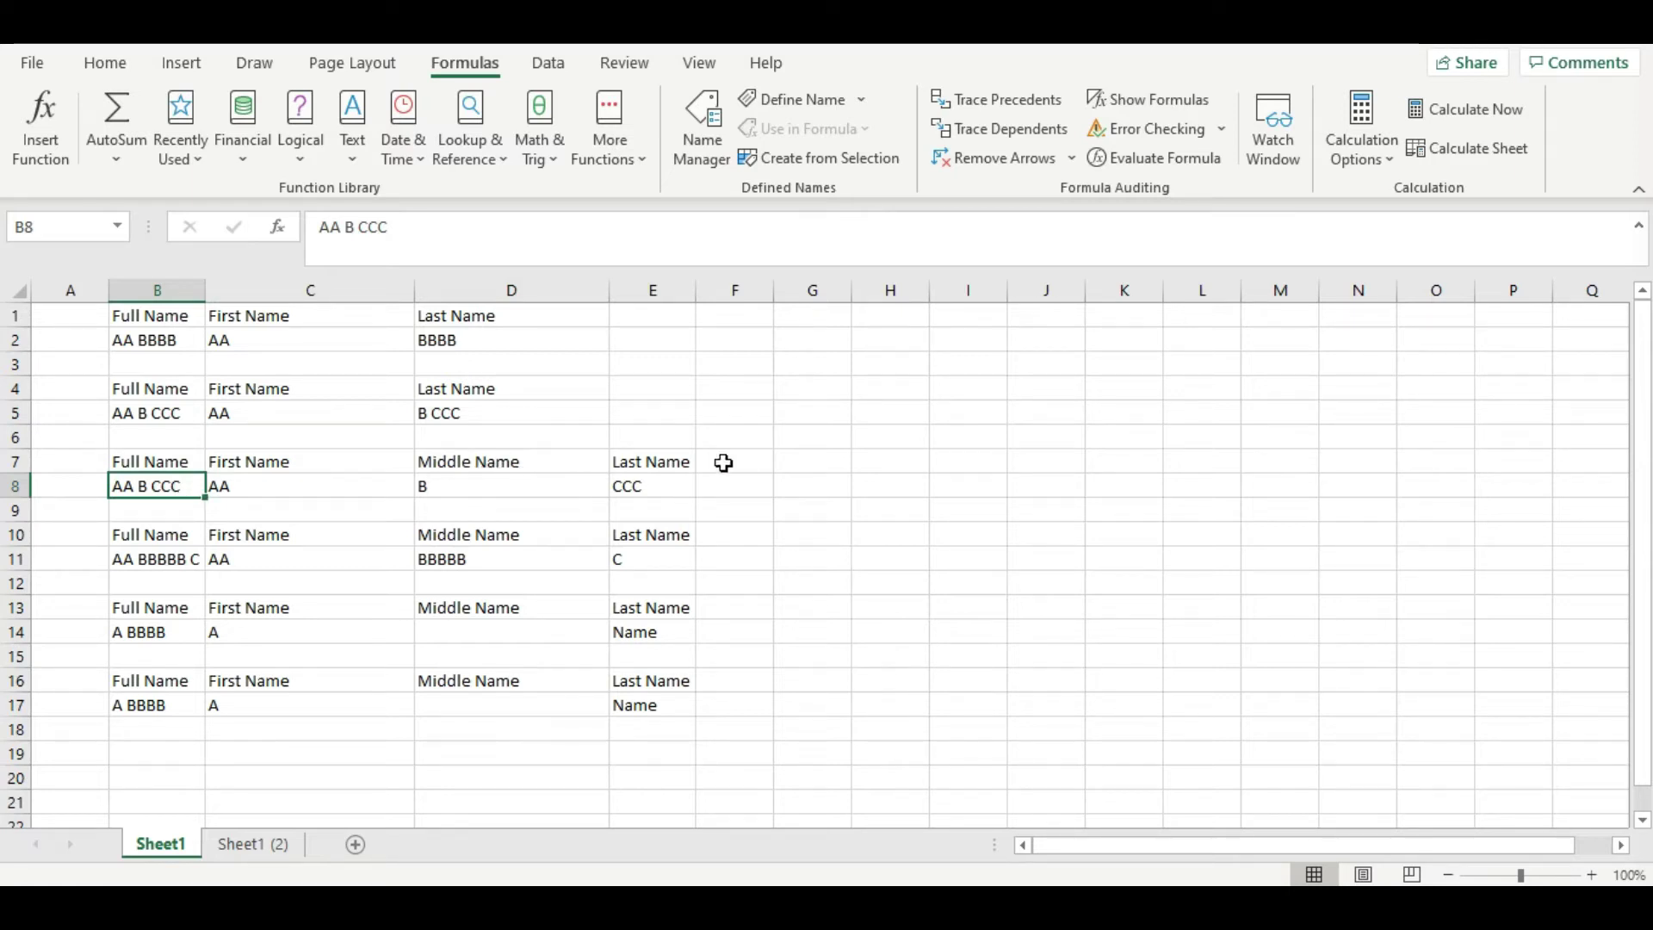
left_click_drag(312, 462, 676, 464)
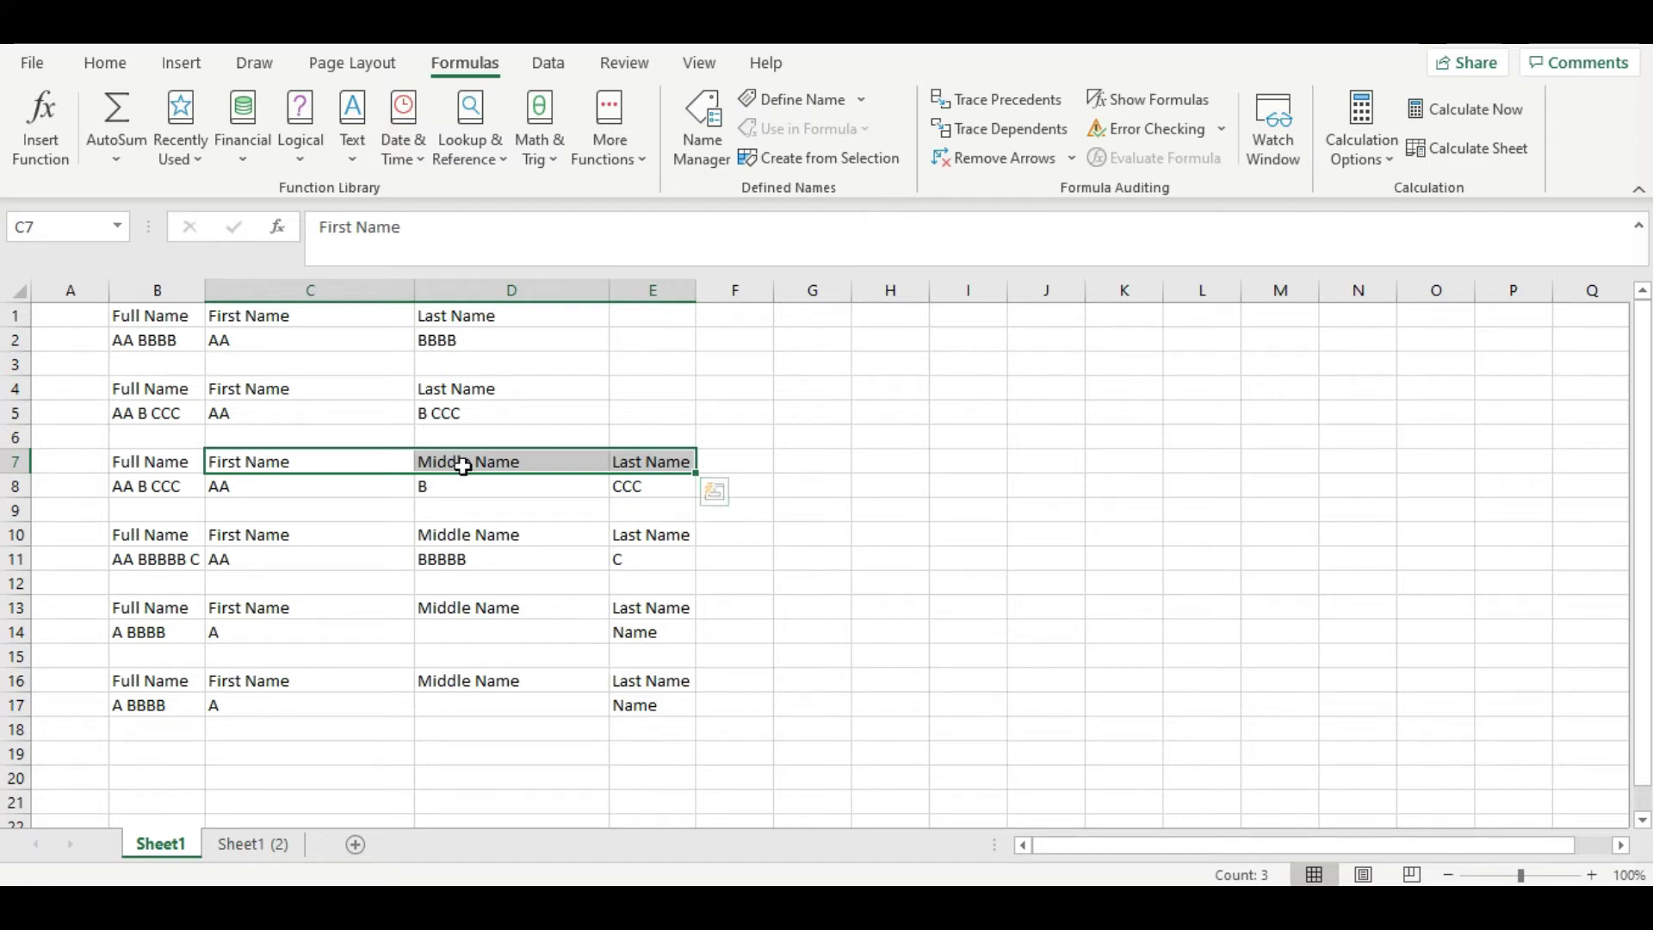
left_click(340, 494)
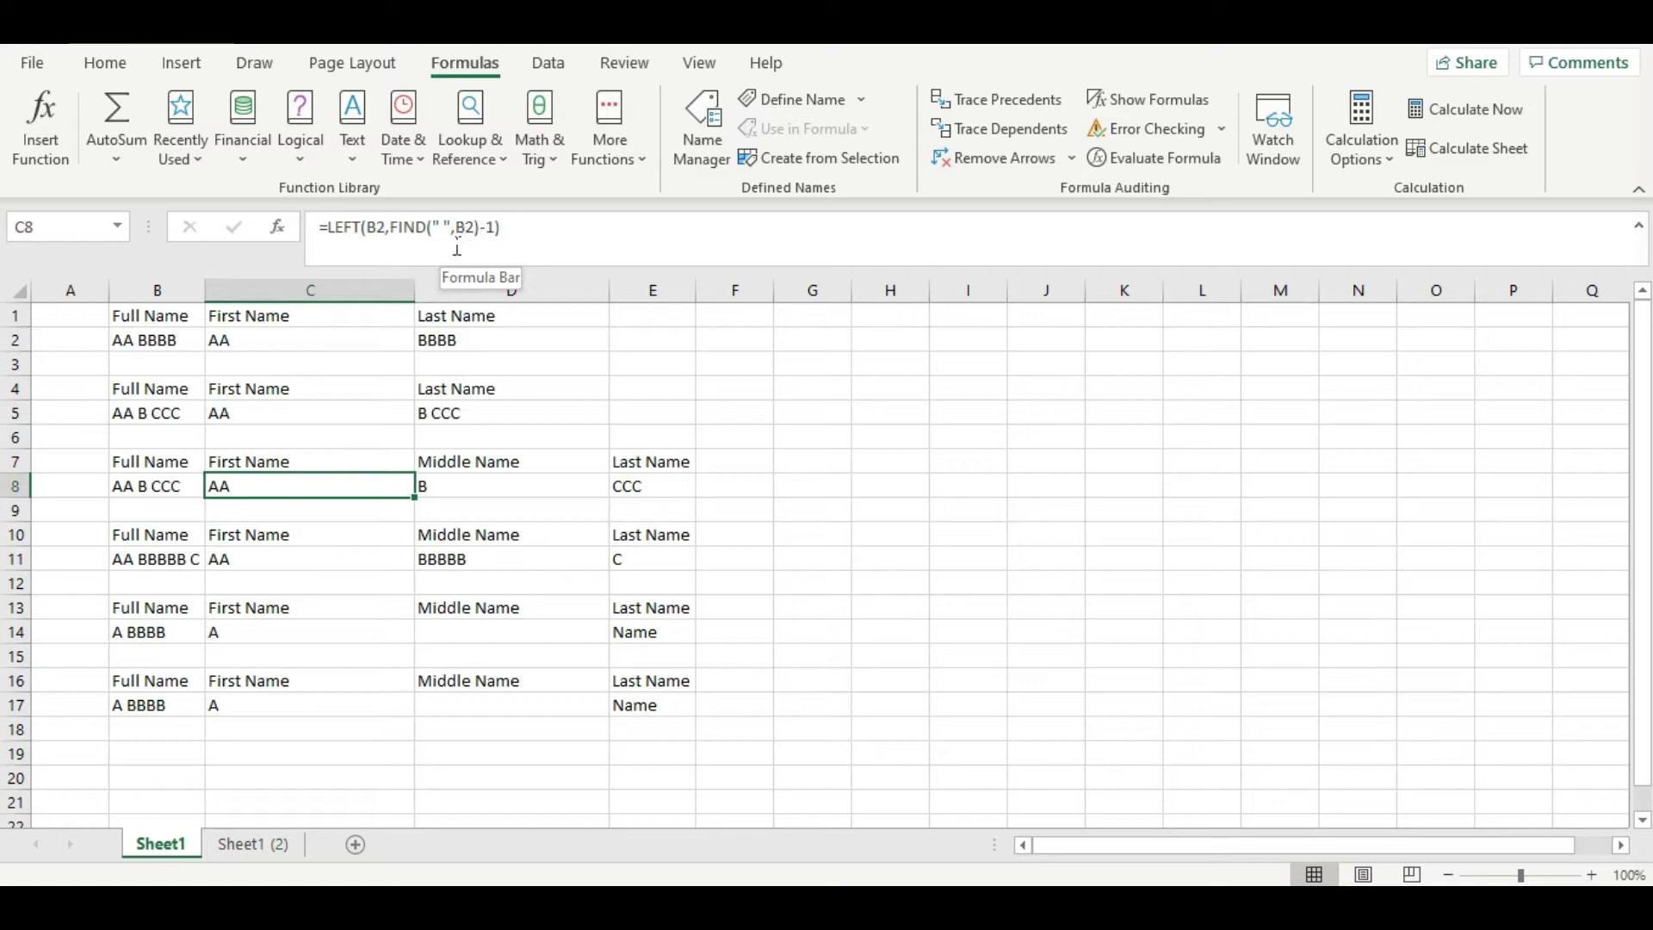
left_click(467, 500)
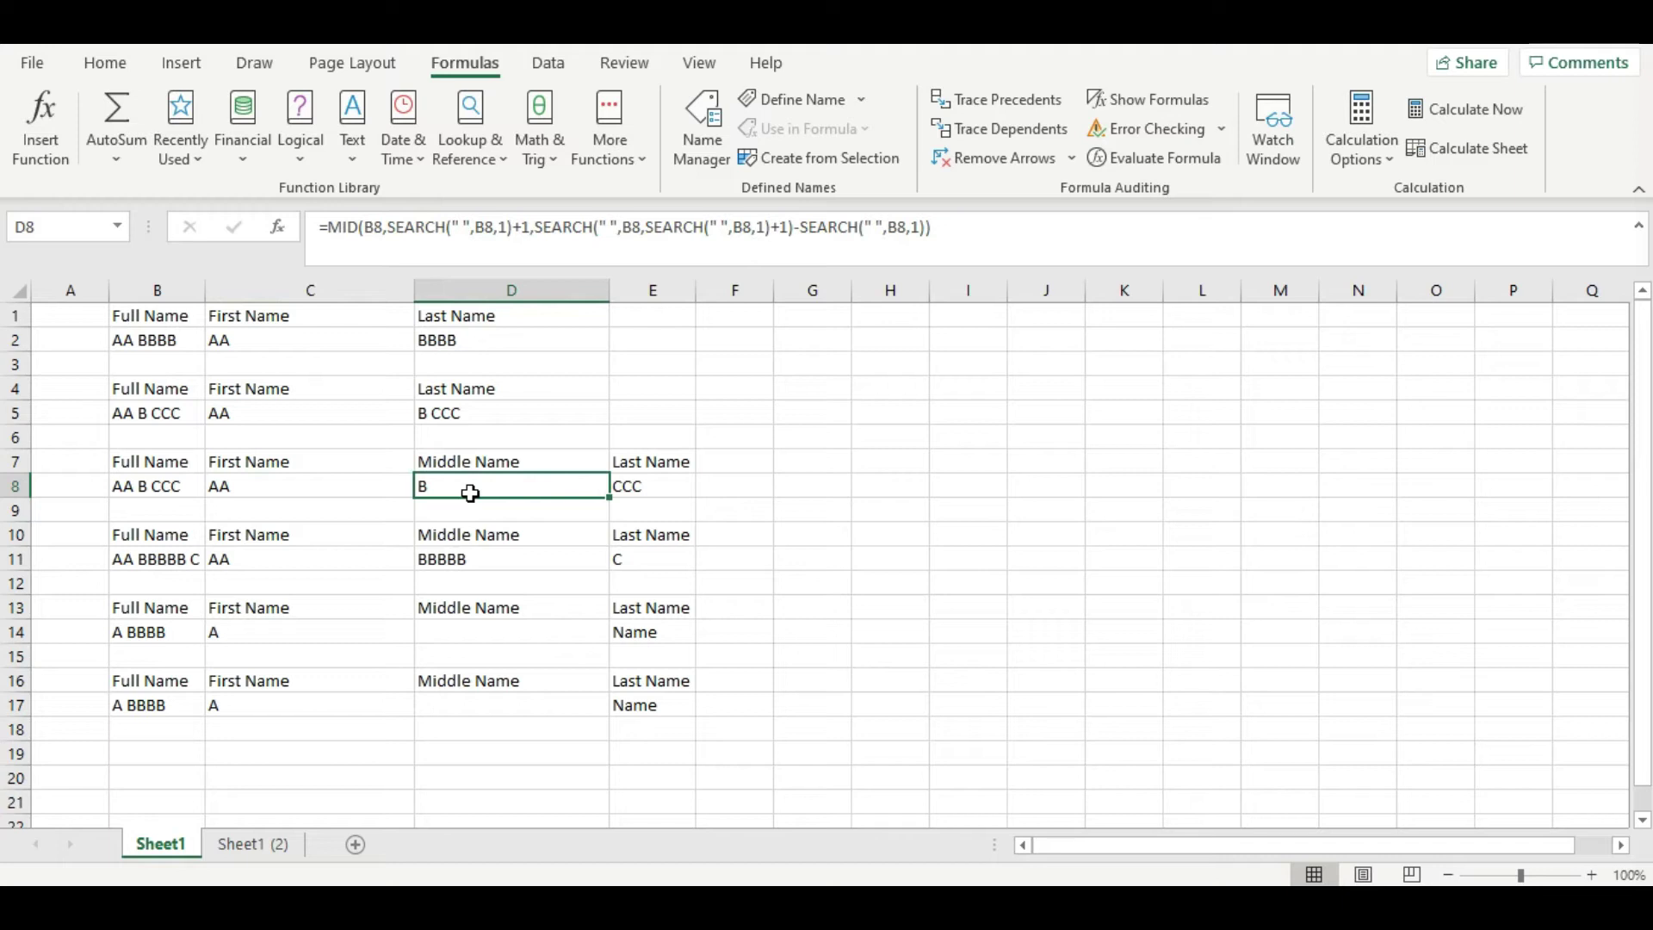
left_click(669, 488)
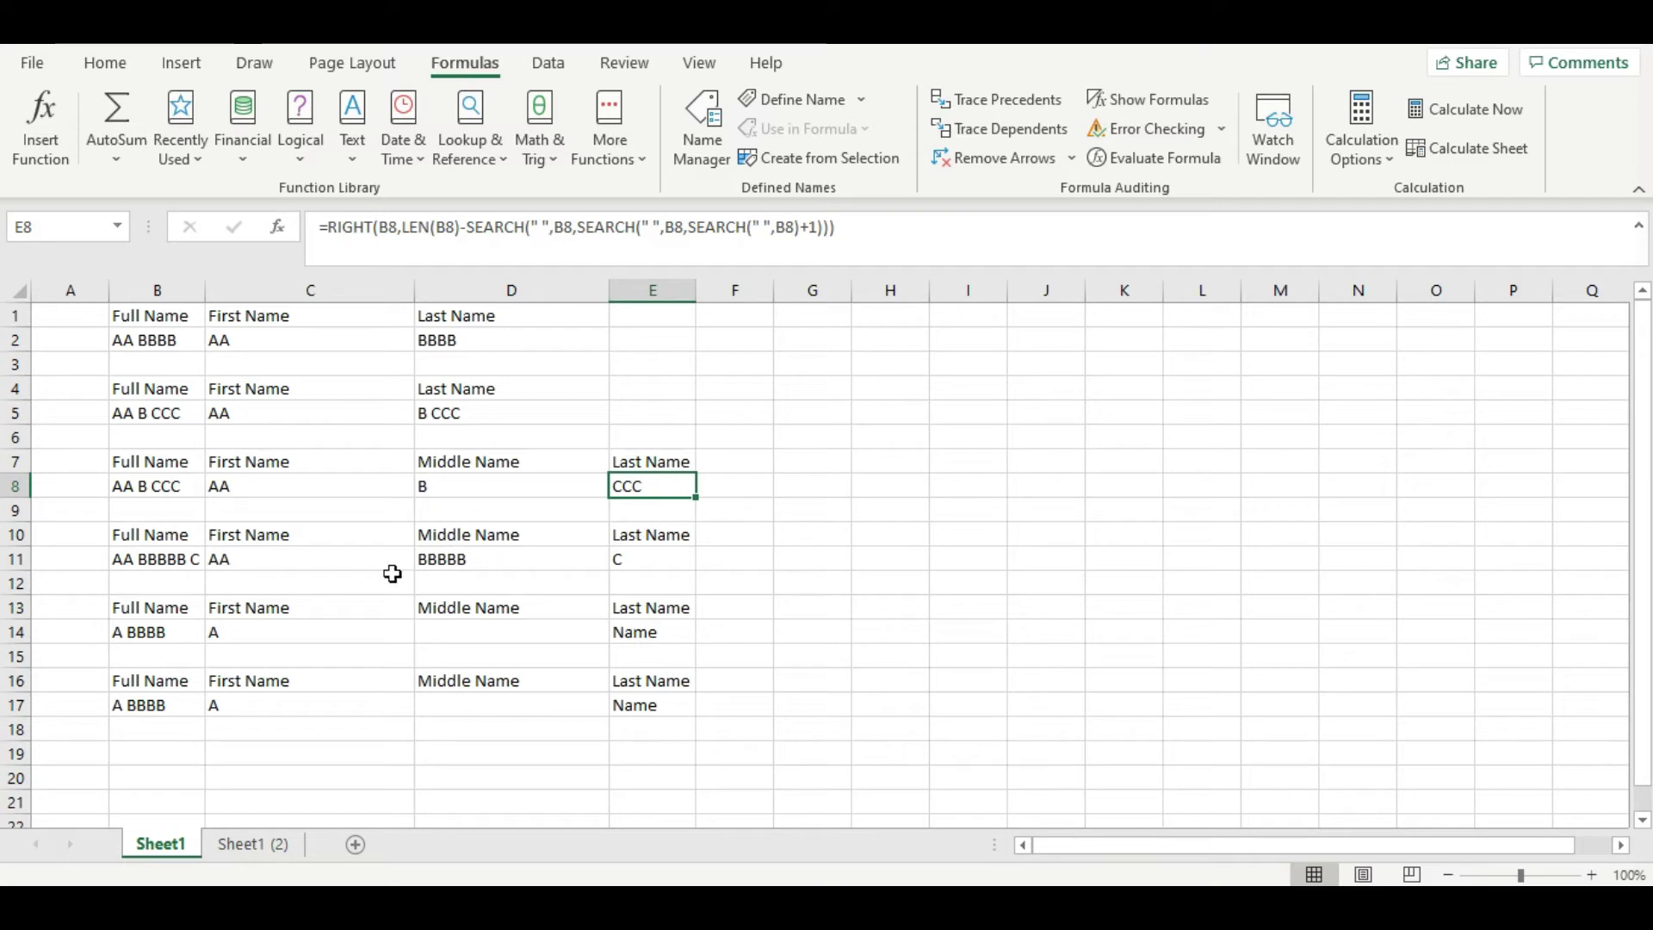
Test the row 8 formulas by copying the two-part name from B2 into B8, and undo the paste.
left_click(168, 488)
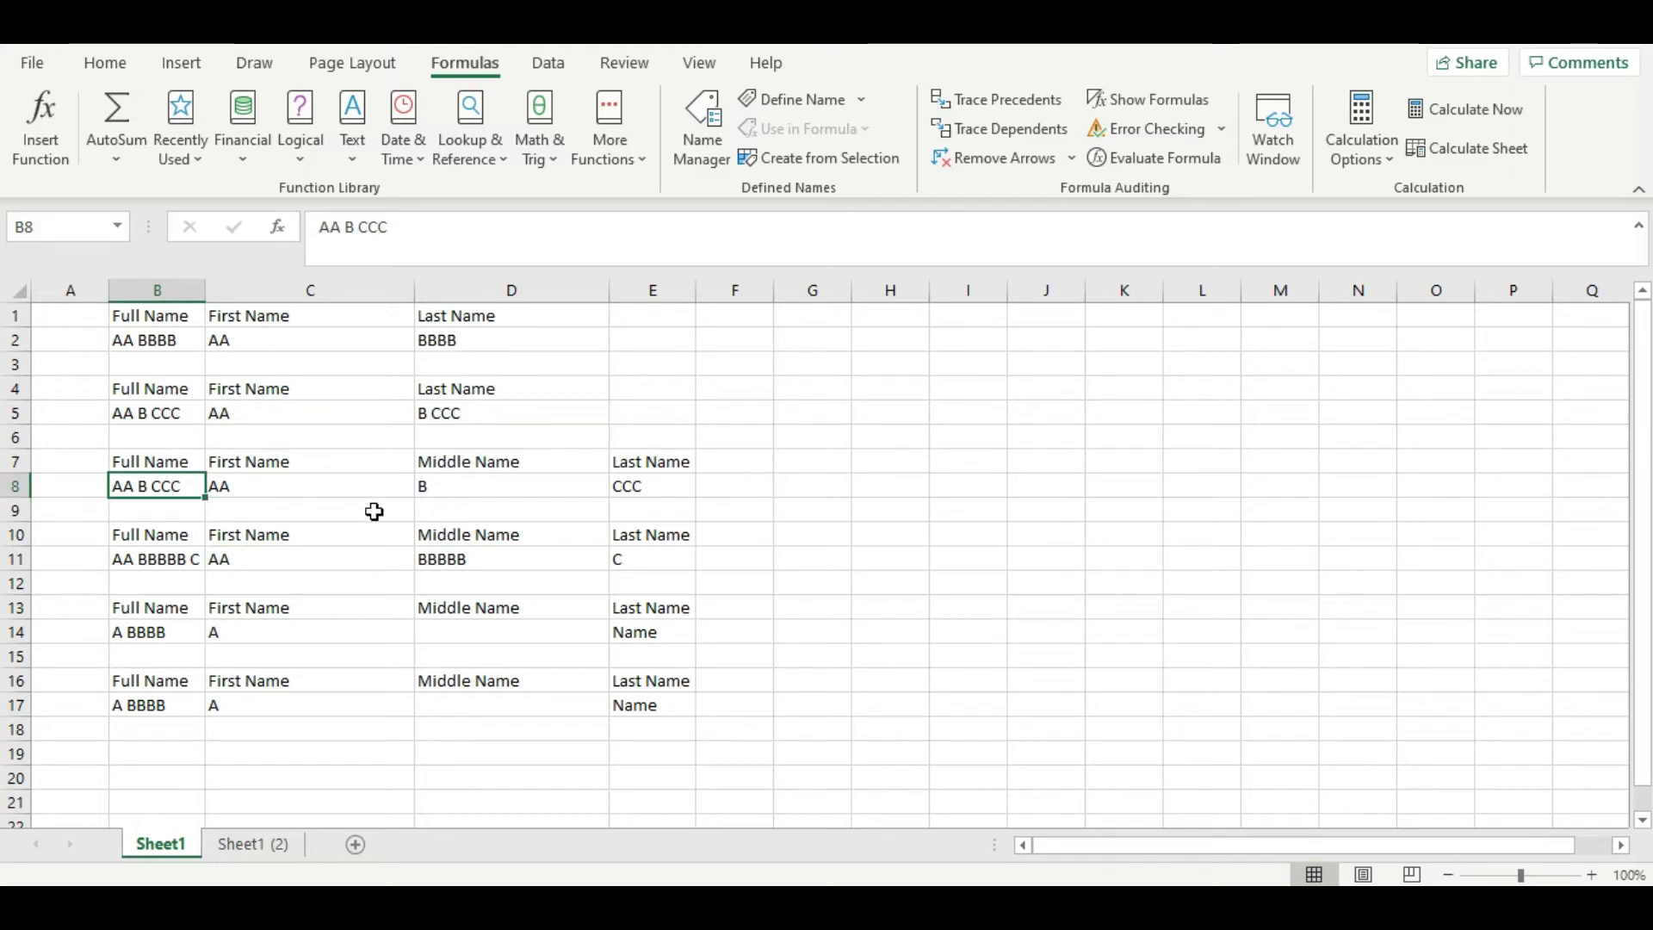
left_click(159, 340)
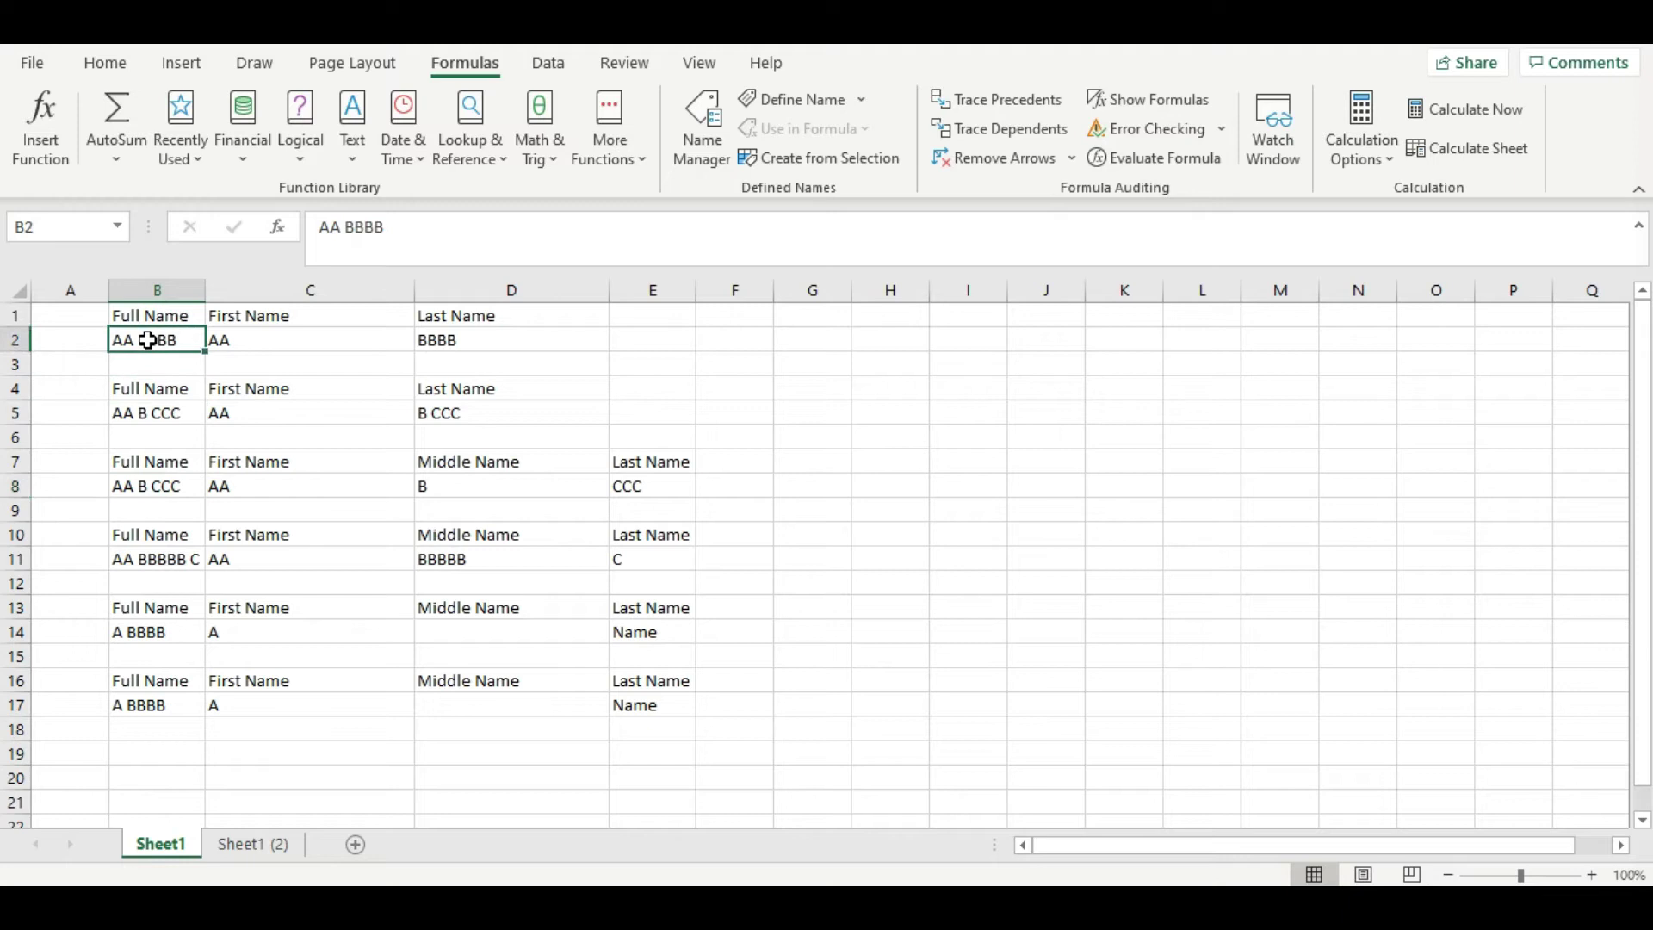
key("ctrl+c")
left_click(160, 487)
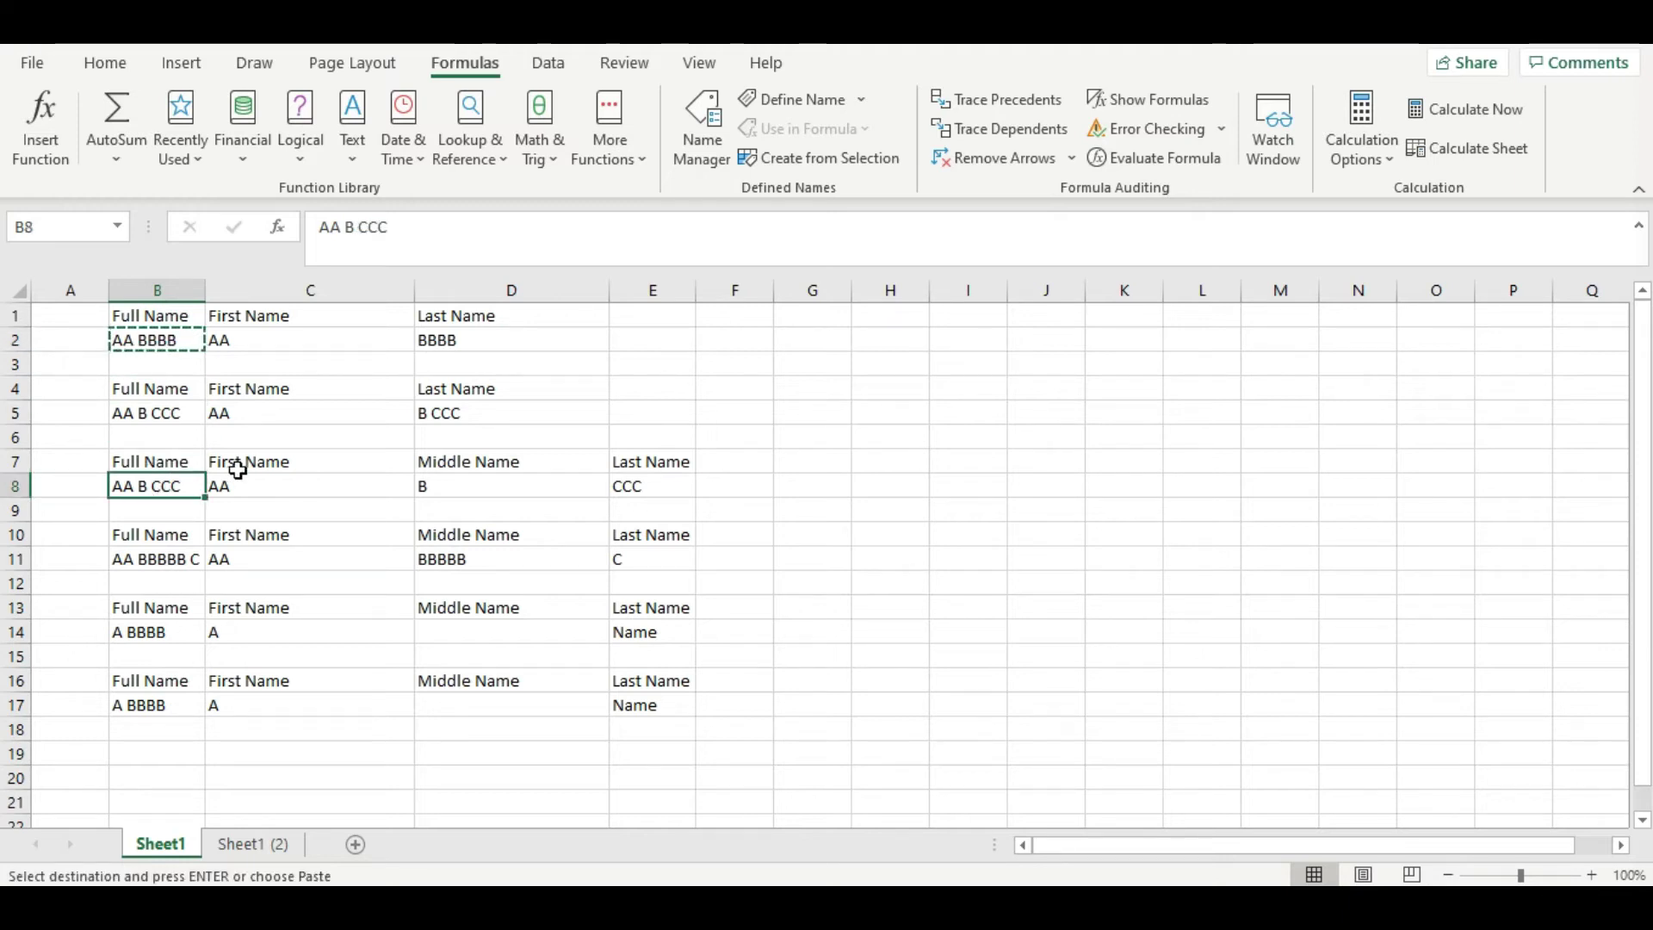
key("Return")
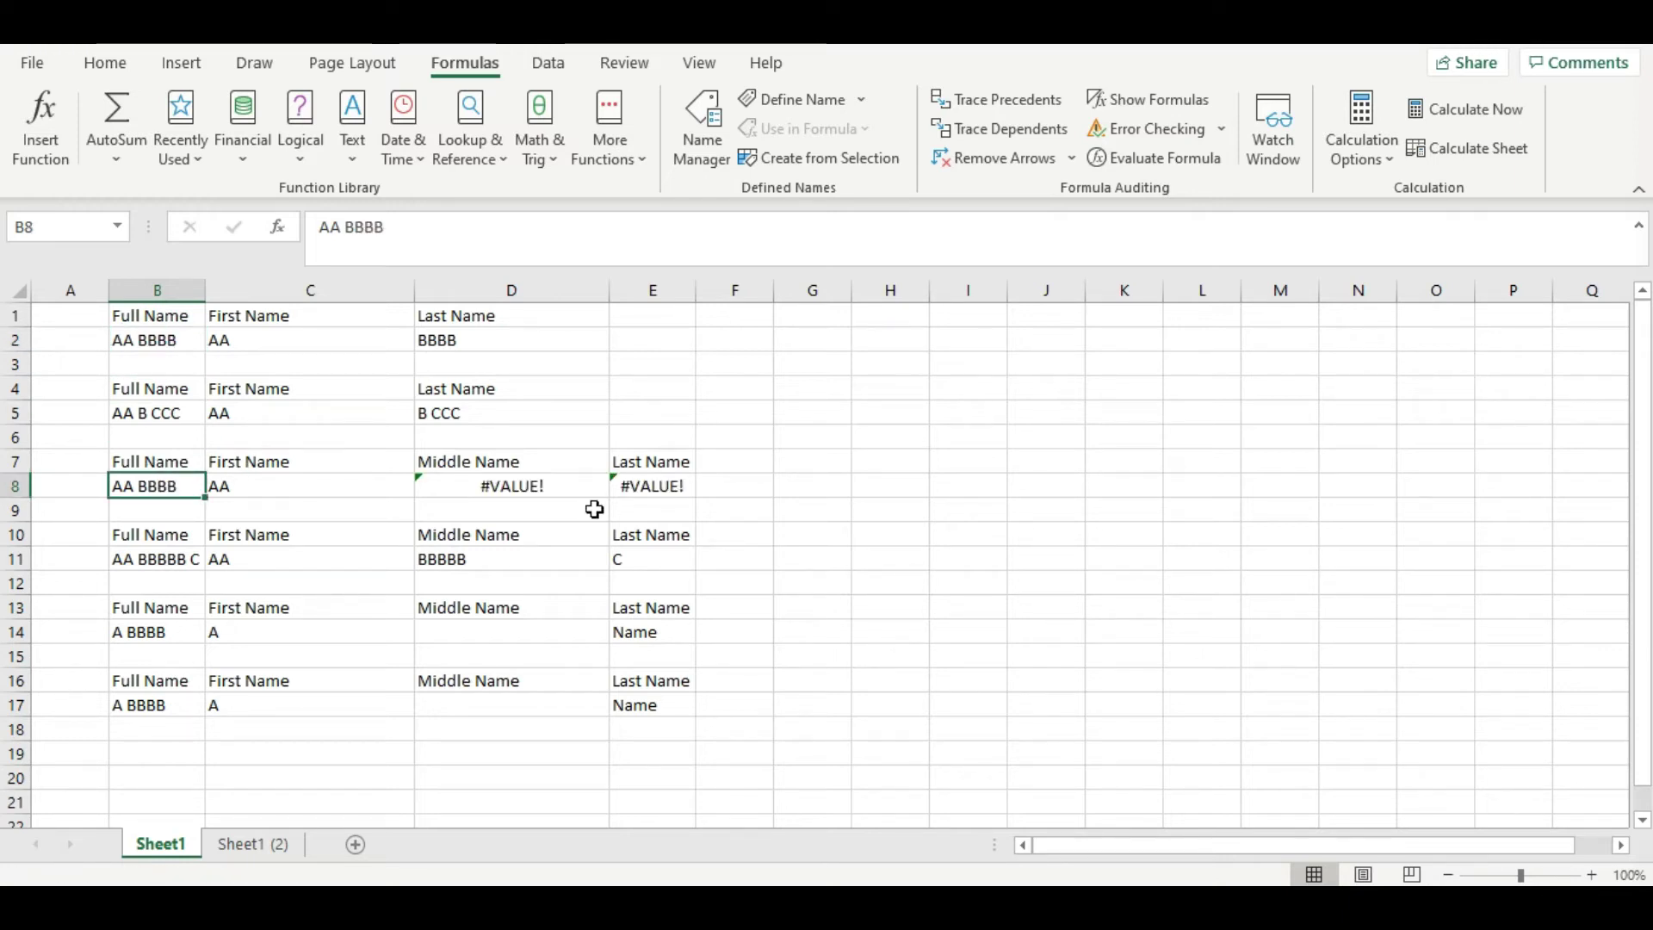
key("ctrl+z")
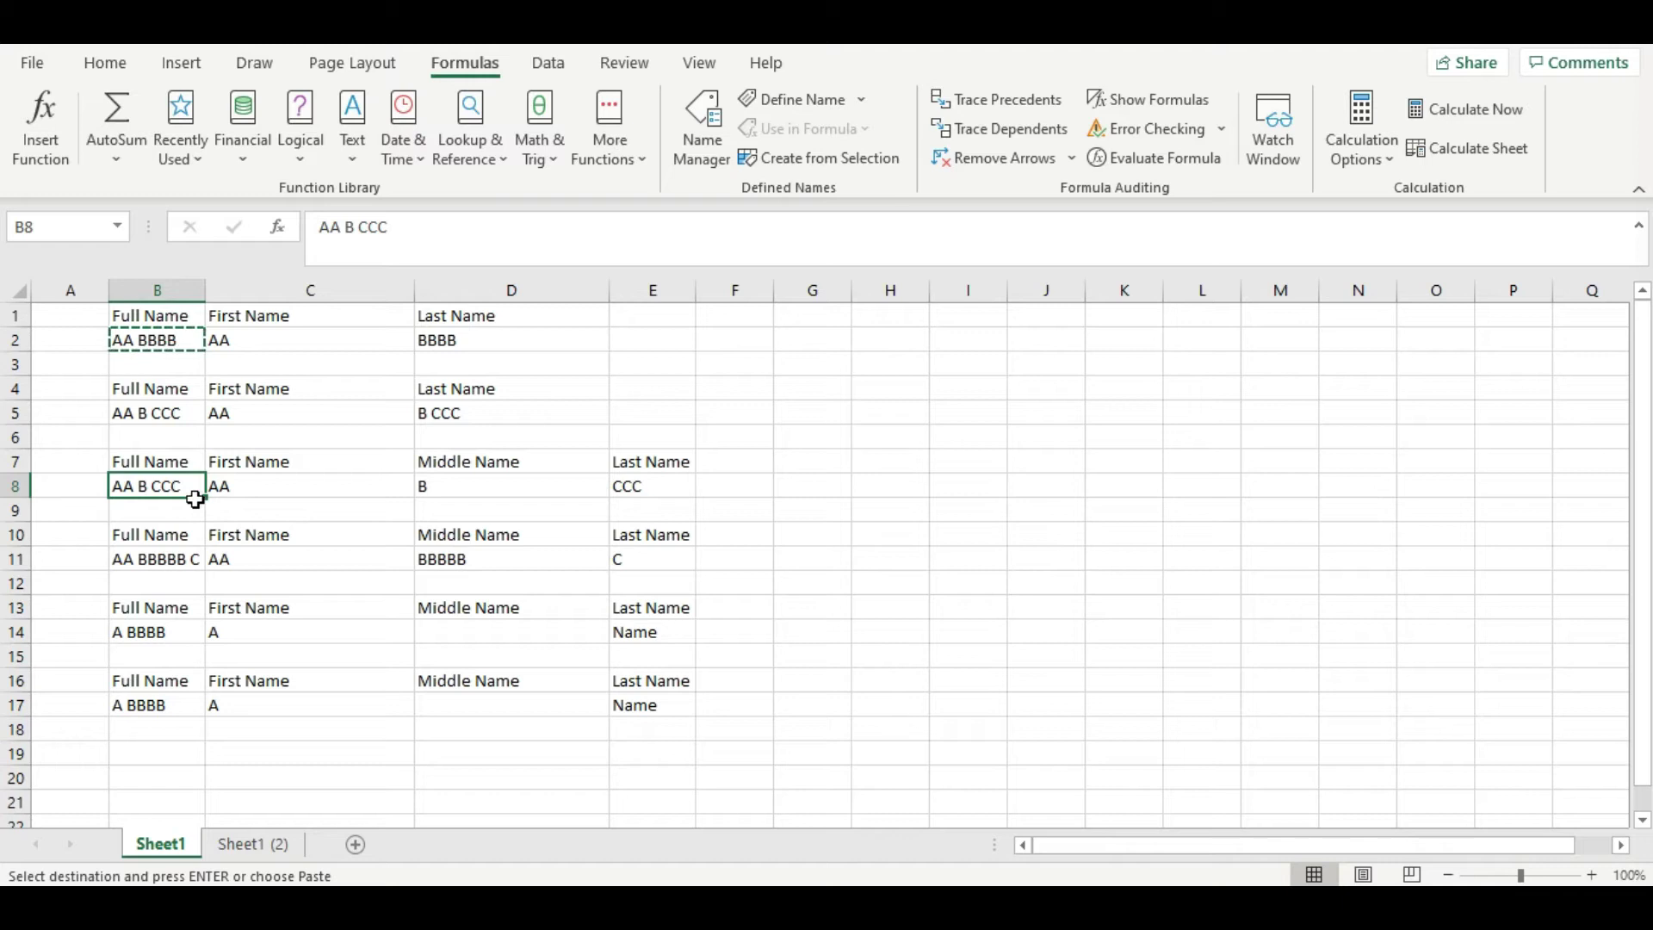
Highlight the full name in cell B11 with a yellow fill.
left_click(175, 558)
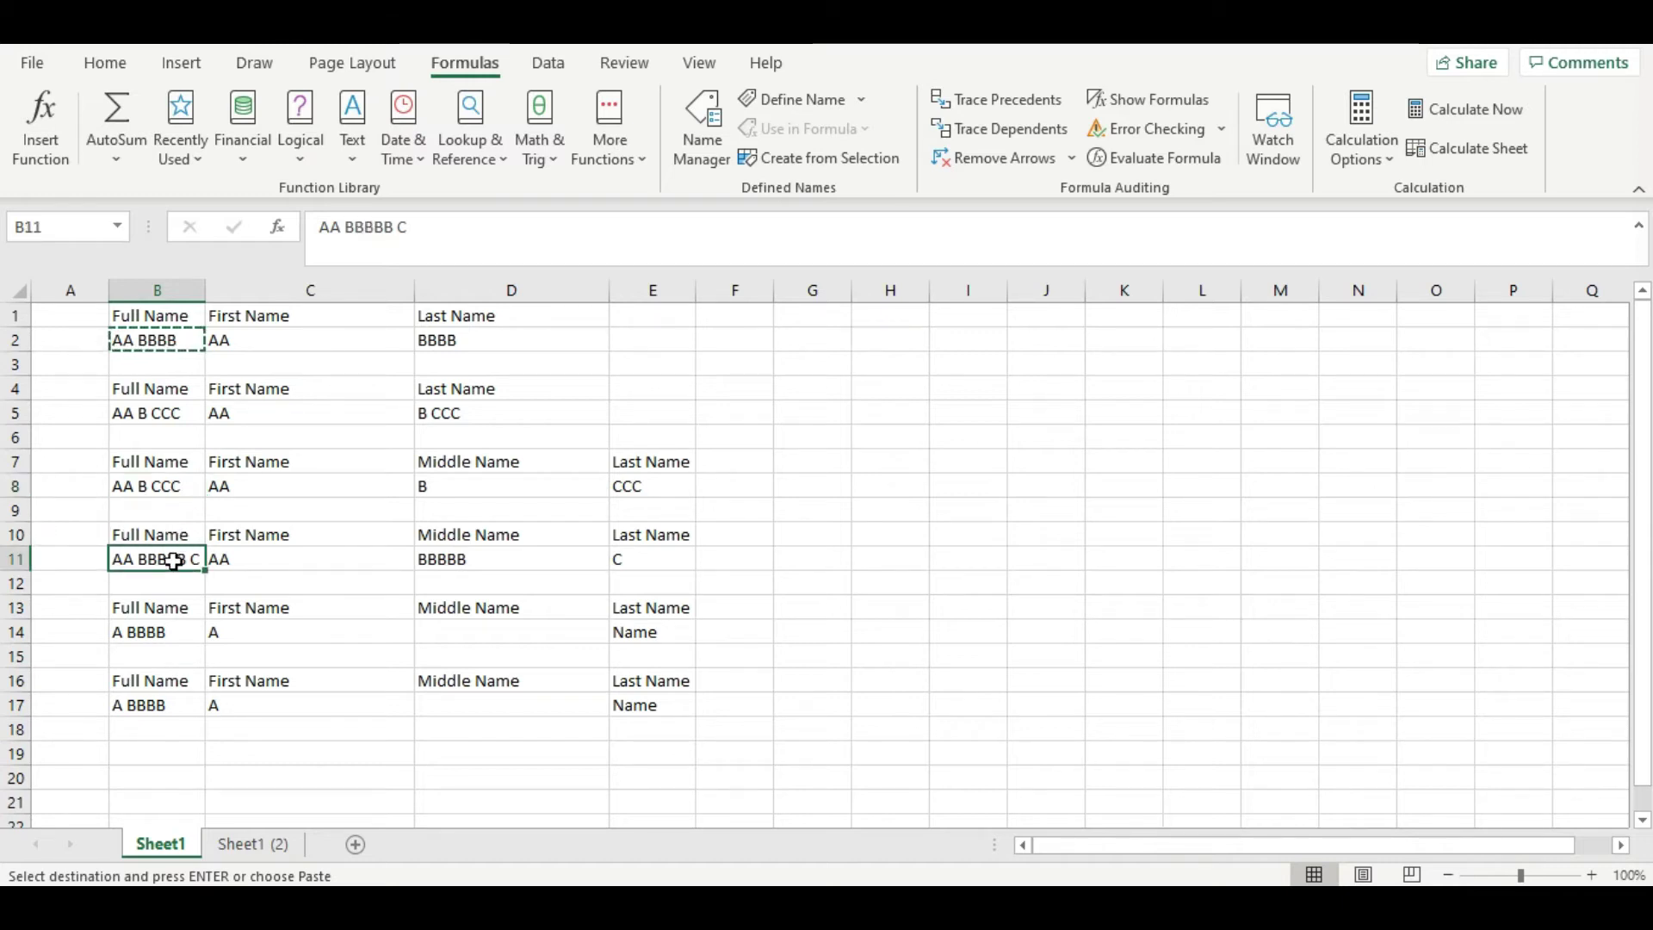
left_click(105, 63)
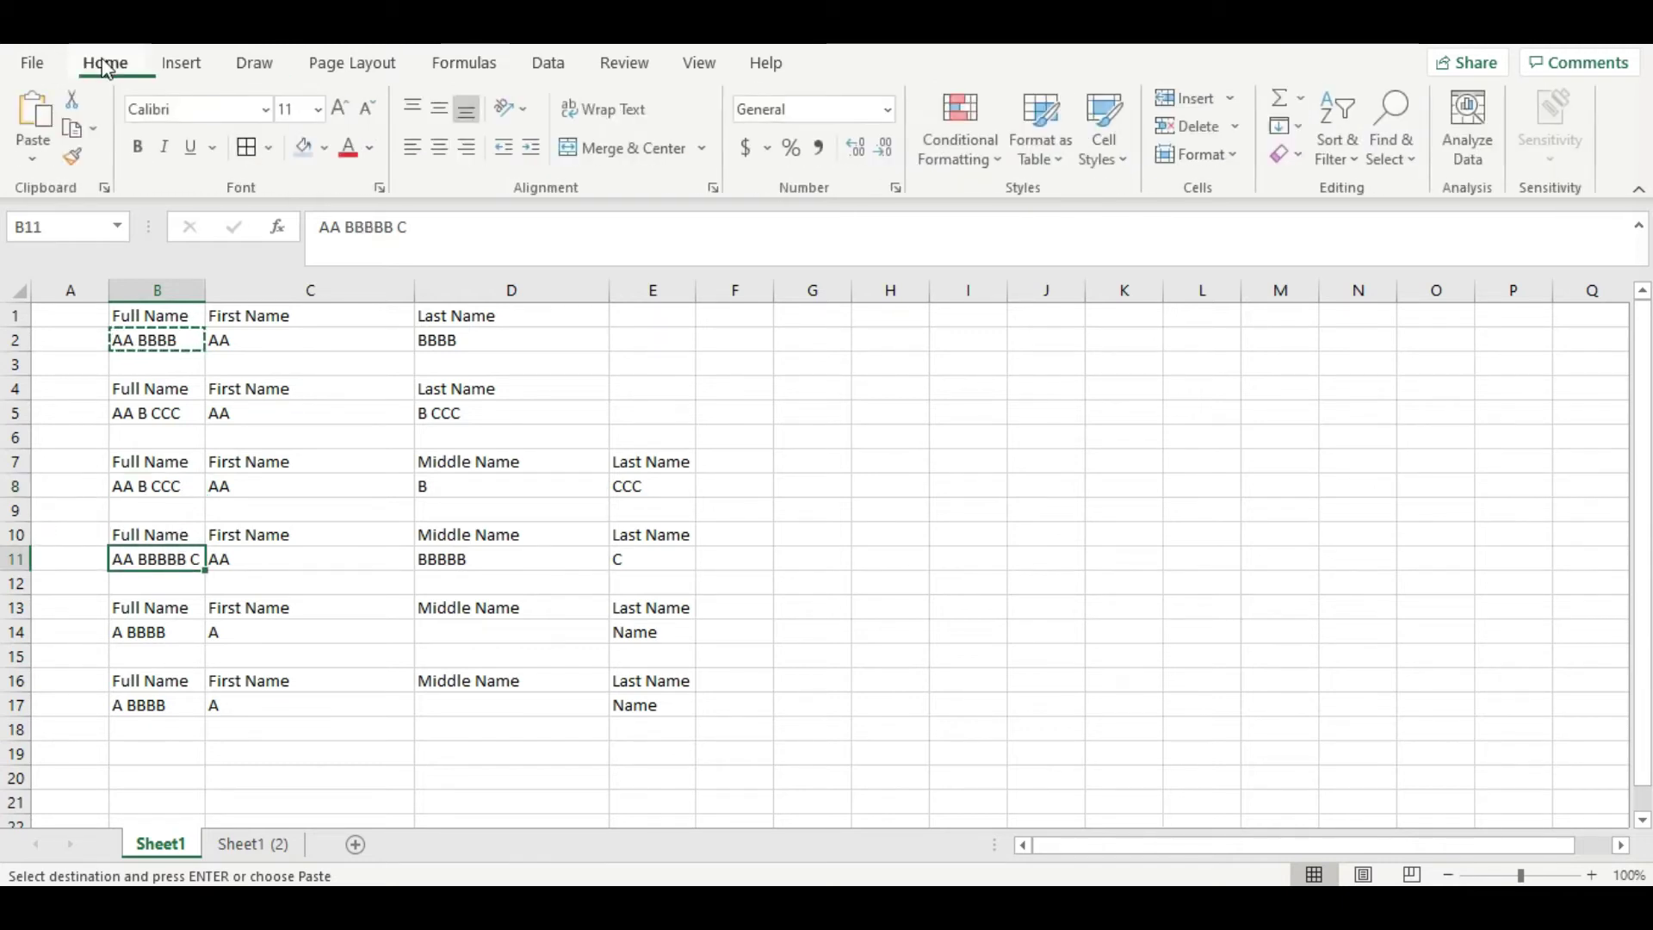
left_click(327, 148)
left_click(367, 376)
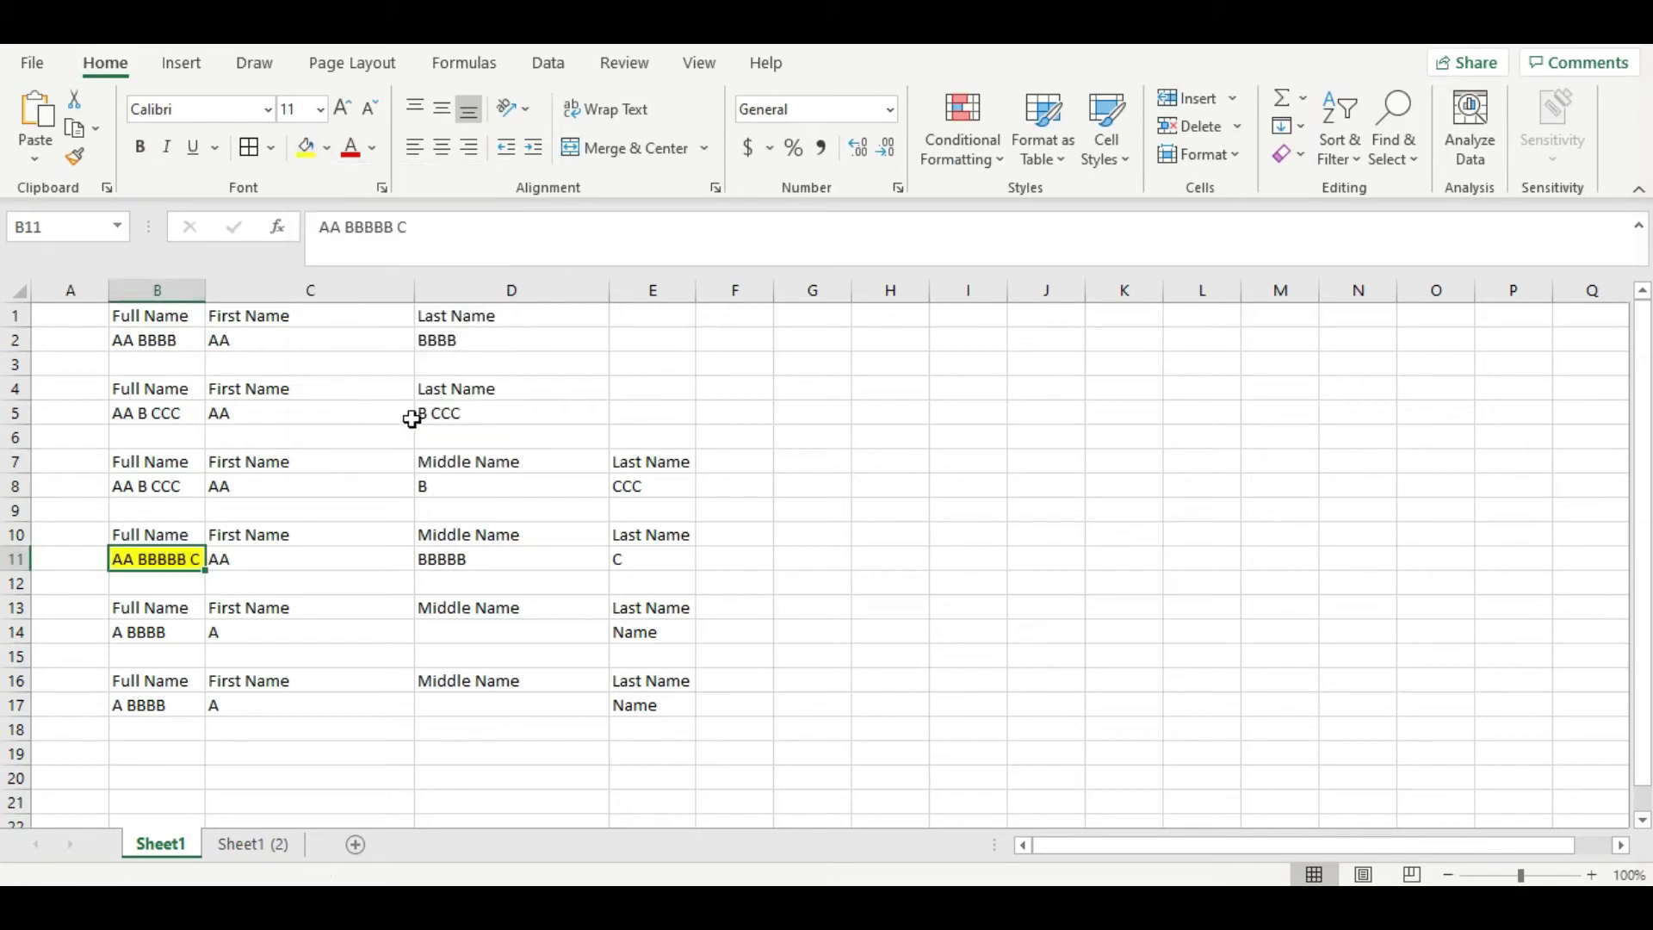
Examine the name formulas in C11, D11 and E11, comparing them with the simpler ones in D2 and D8.
left_click(297, 570)
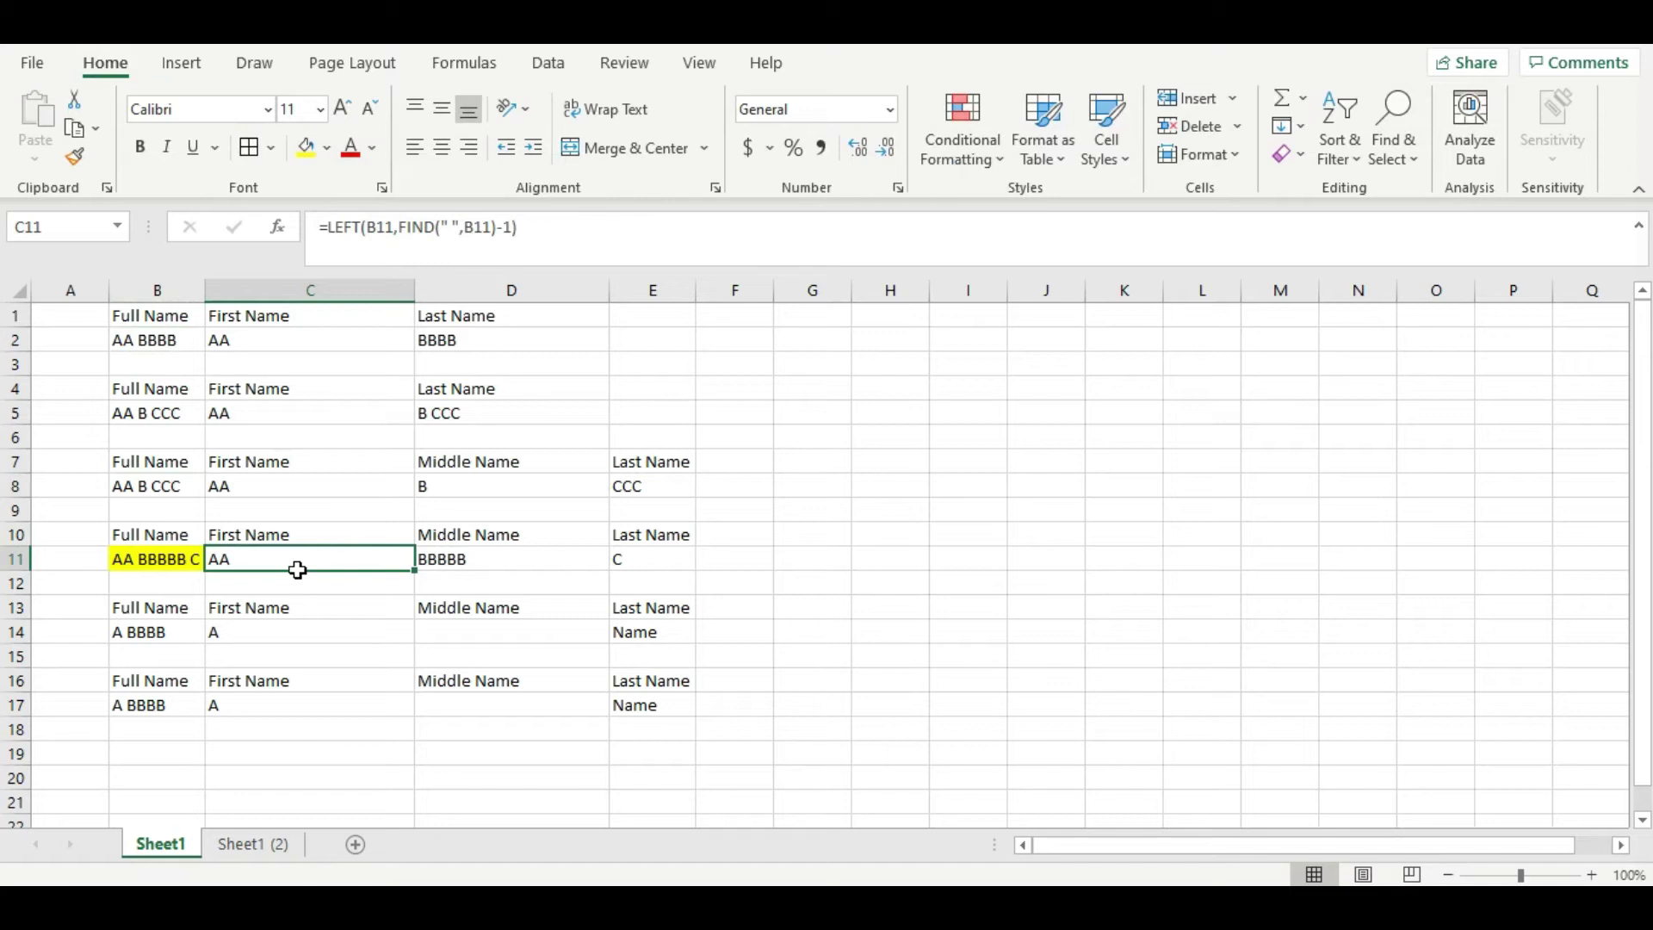
left_click(498, 565)
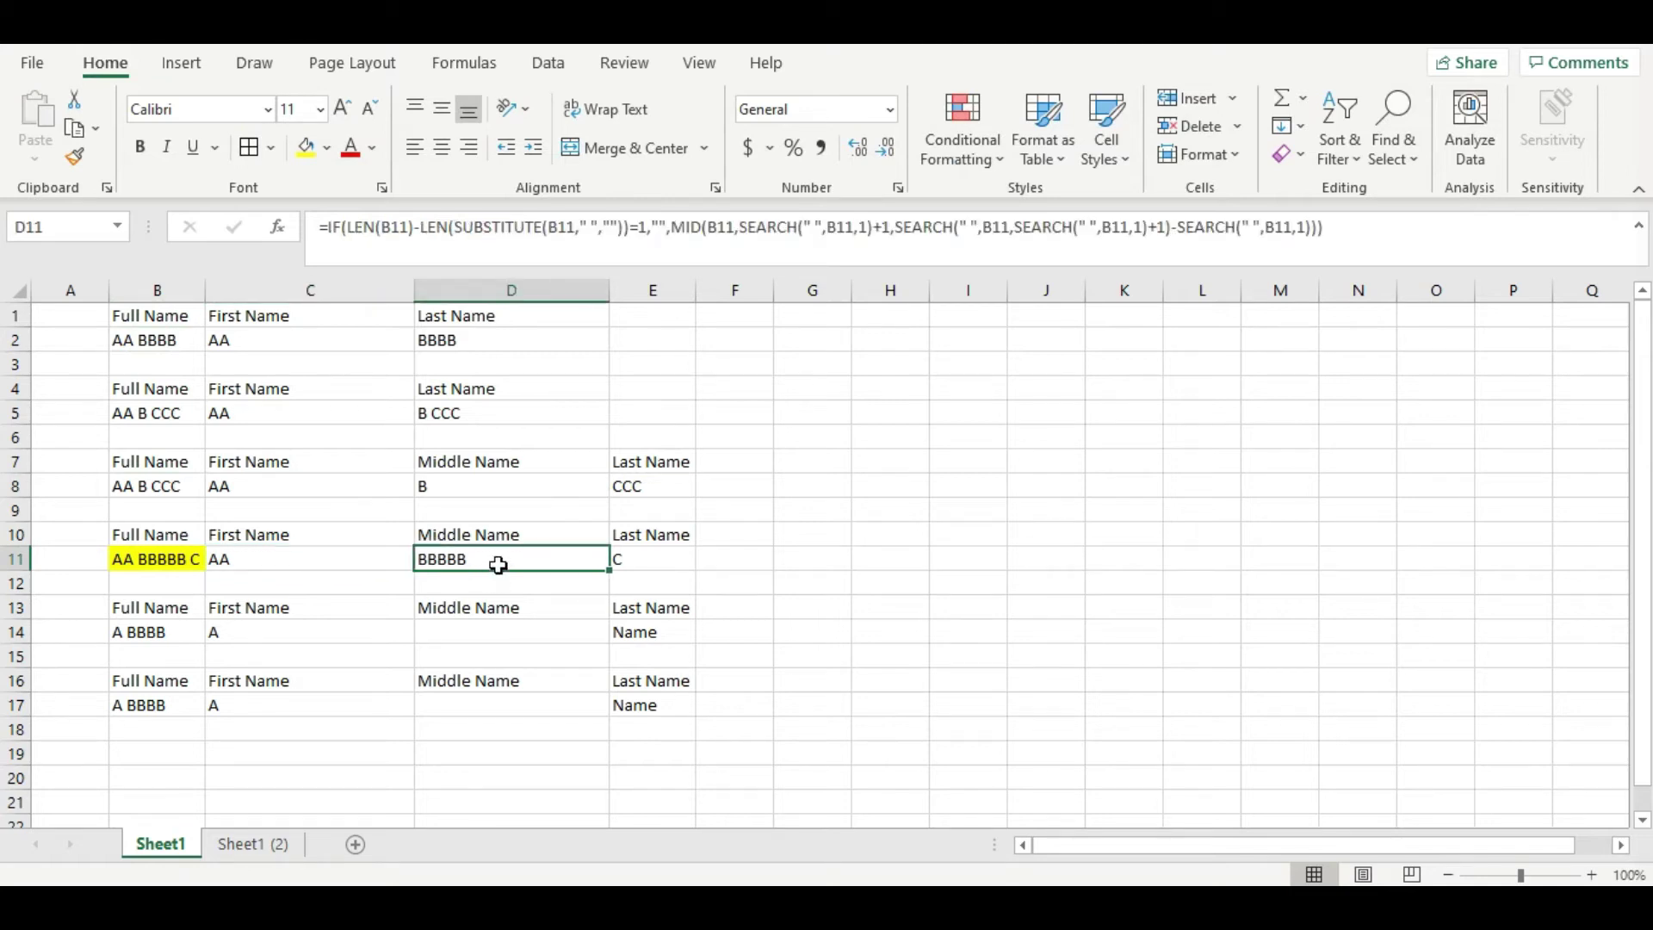
left_click(464, 489)
left_click(481, 348)
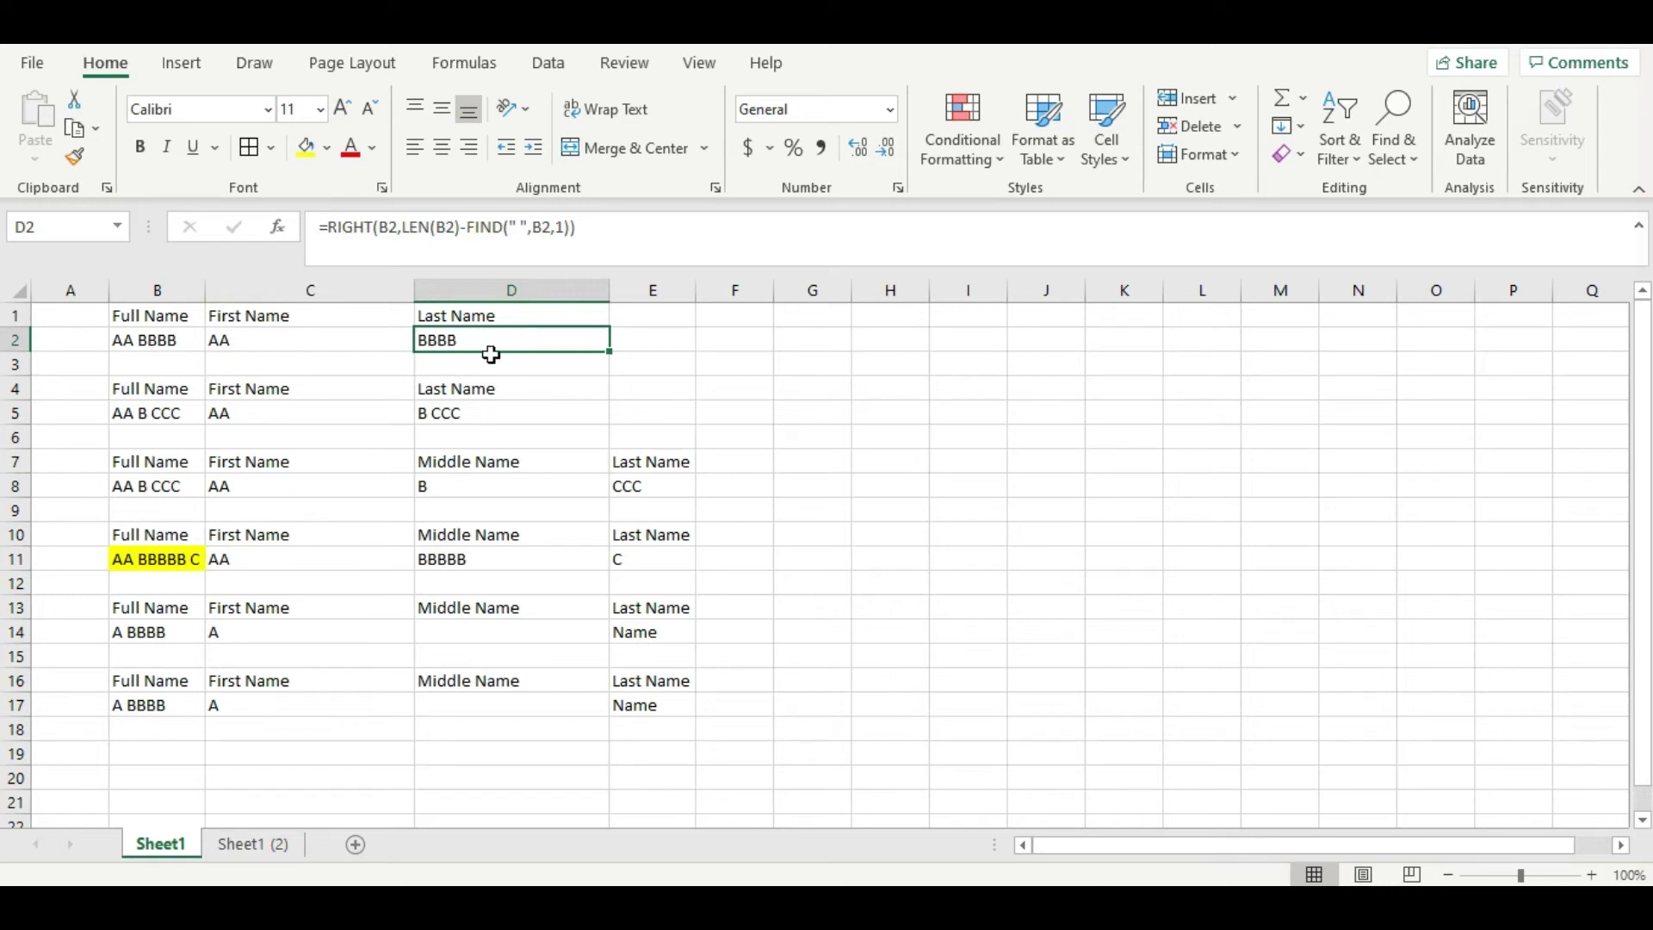
left_click(472, 488)
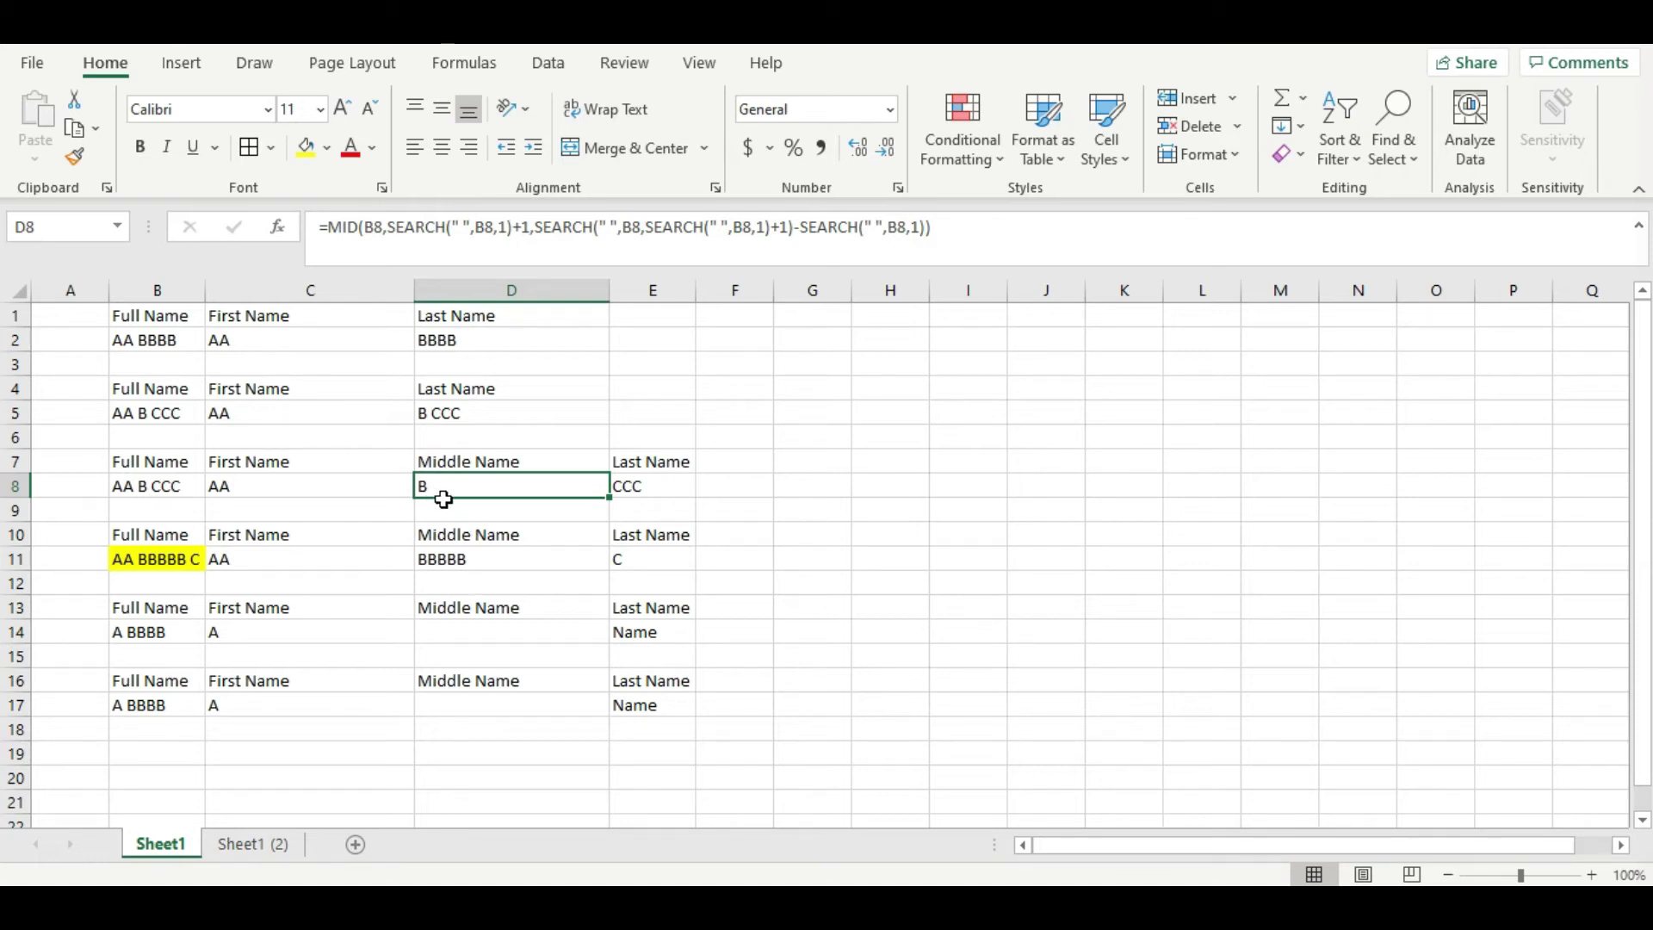
left_click(666, 570)
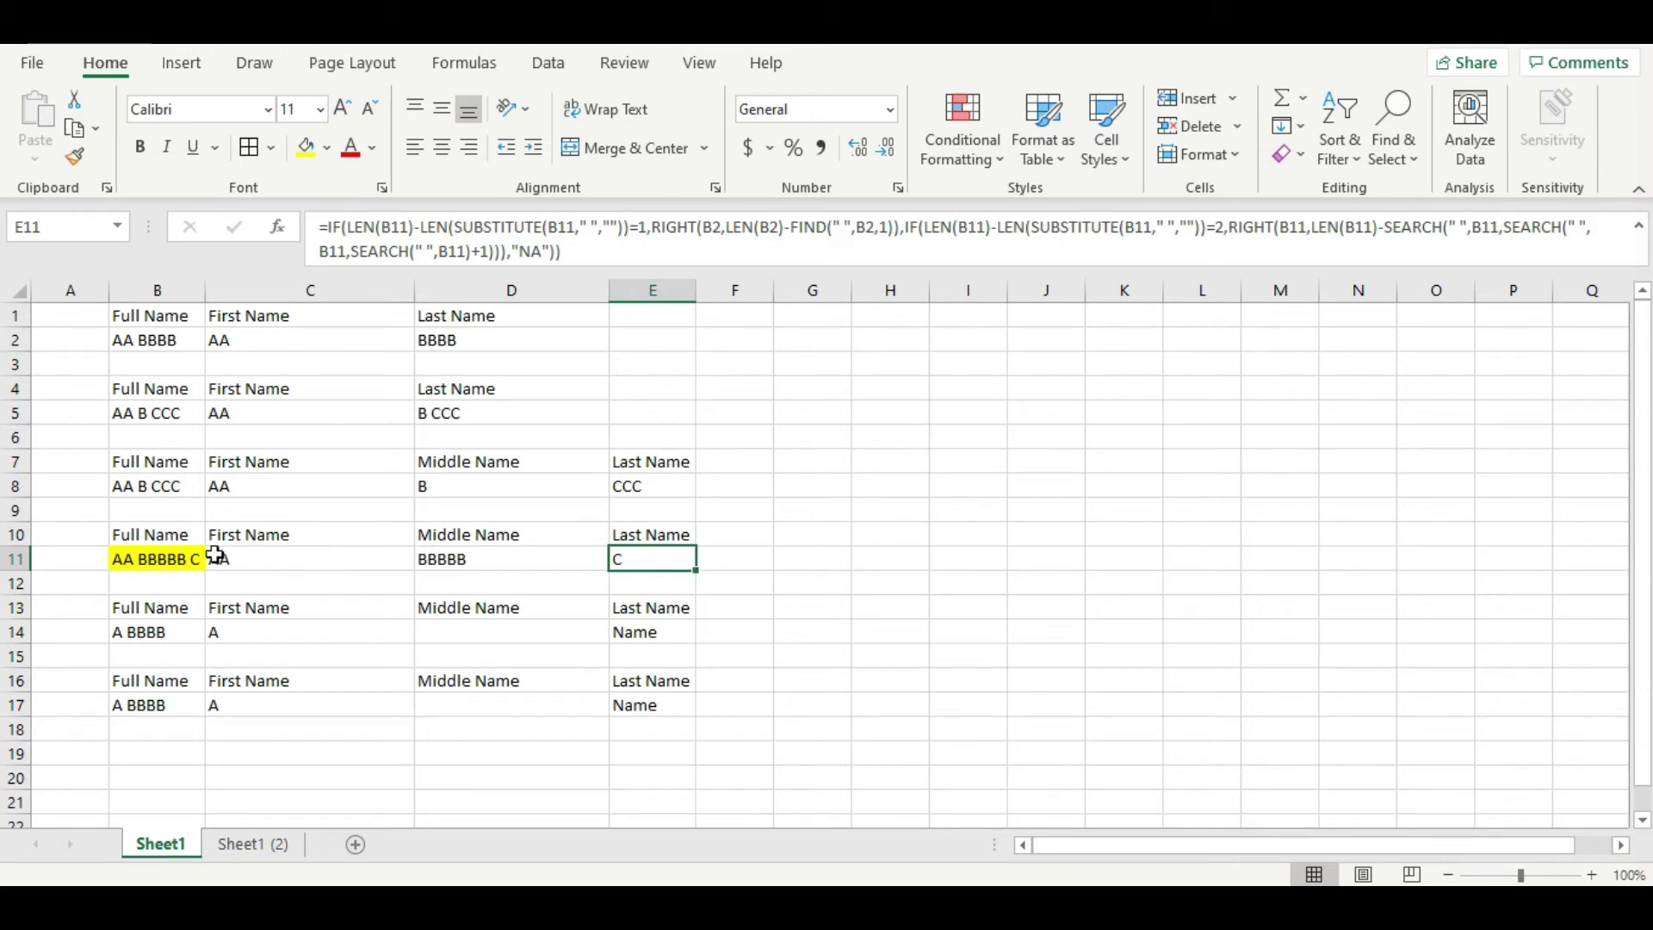
Widen column B slightly so there is spare room beside the full name in B11.
left_click(164, 559)
left_click_drag(205, 290, 228, 295)
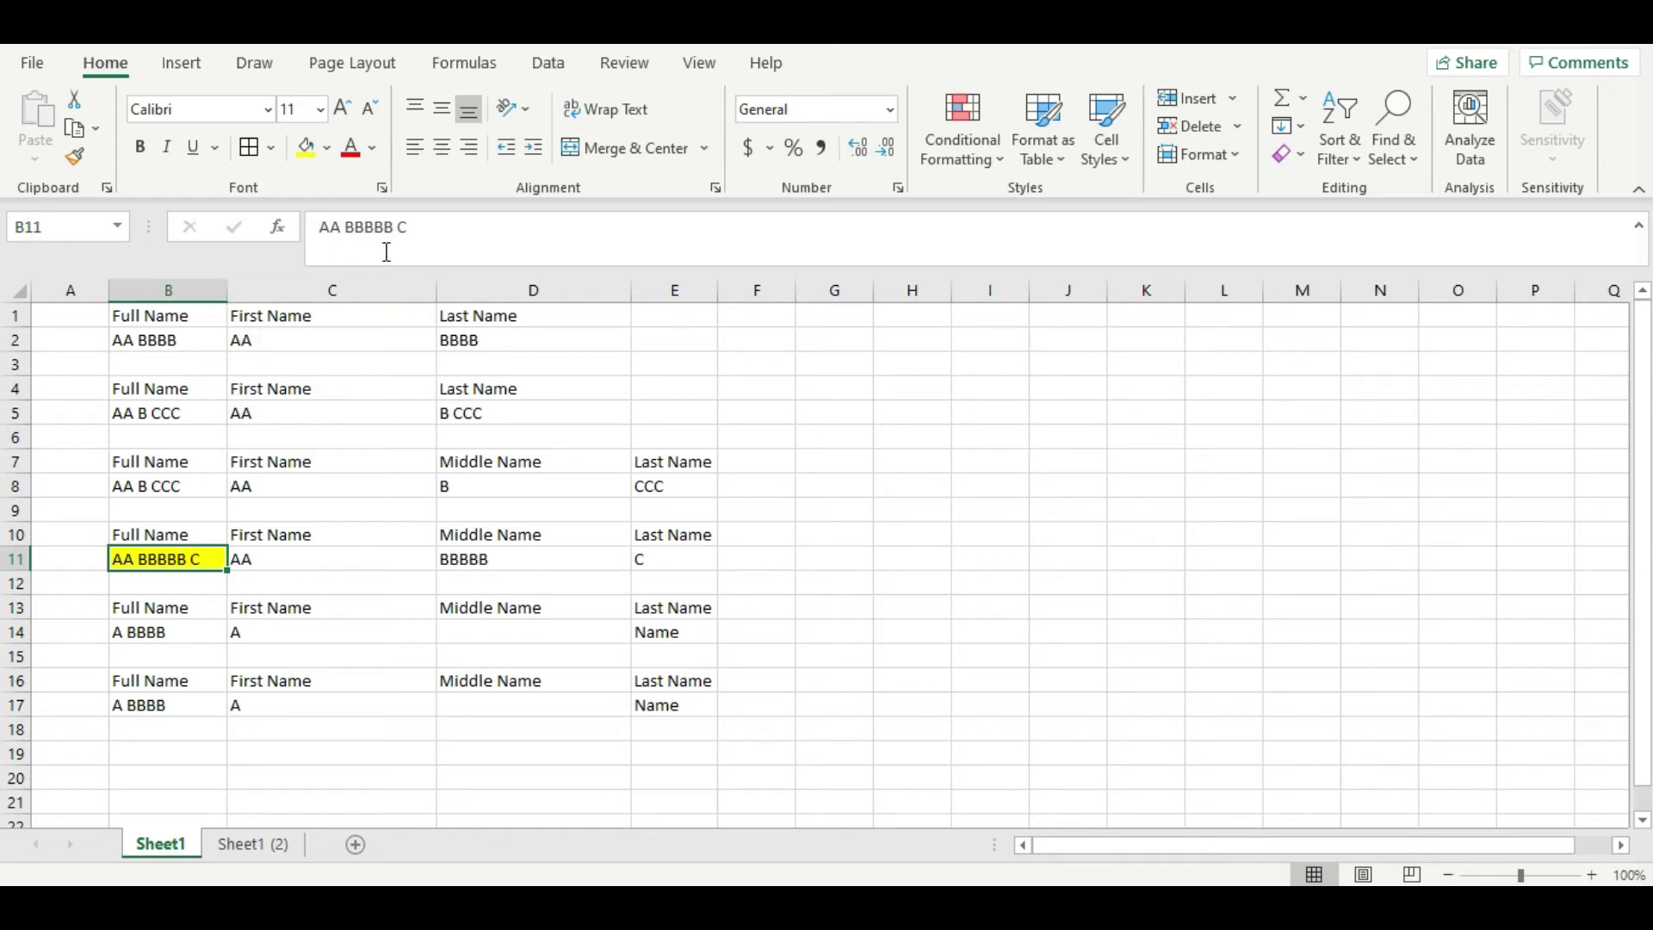
Try an extra space before the C in B11's full name, and undo the edit.
left_click(401, 229)
key("Return")
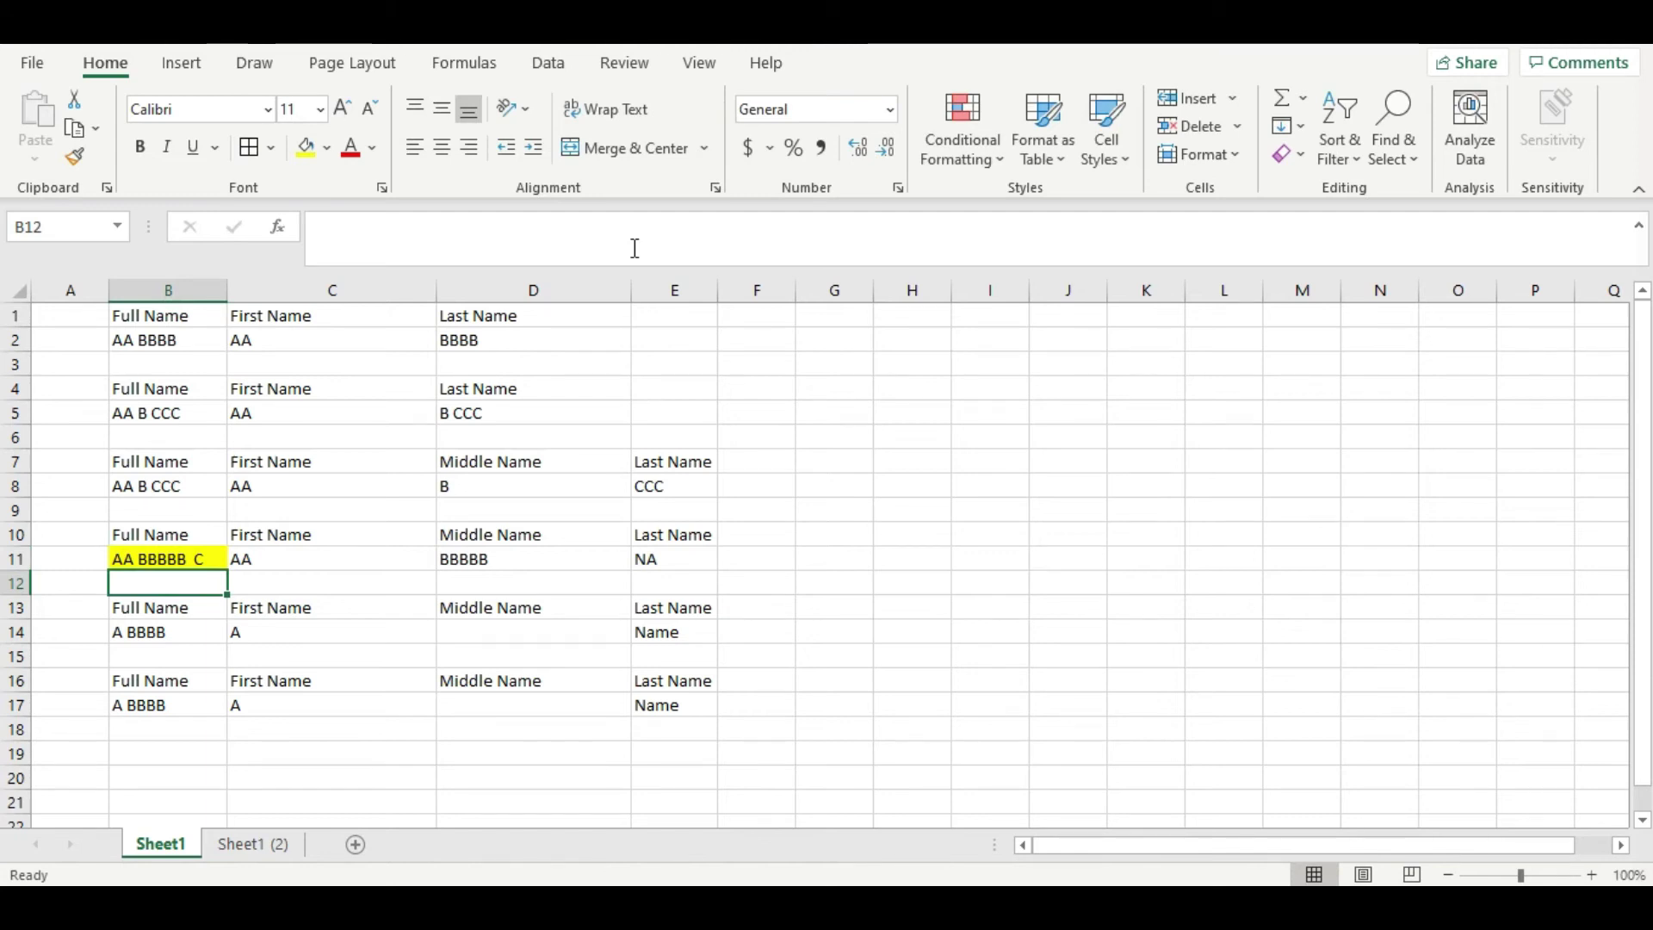
key("ctrl+z")
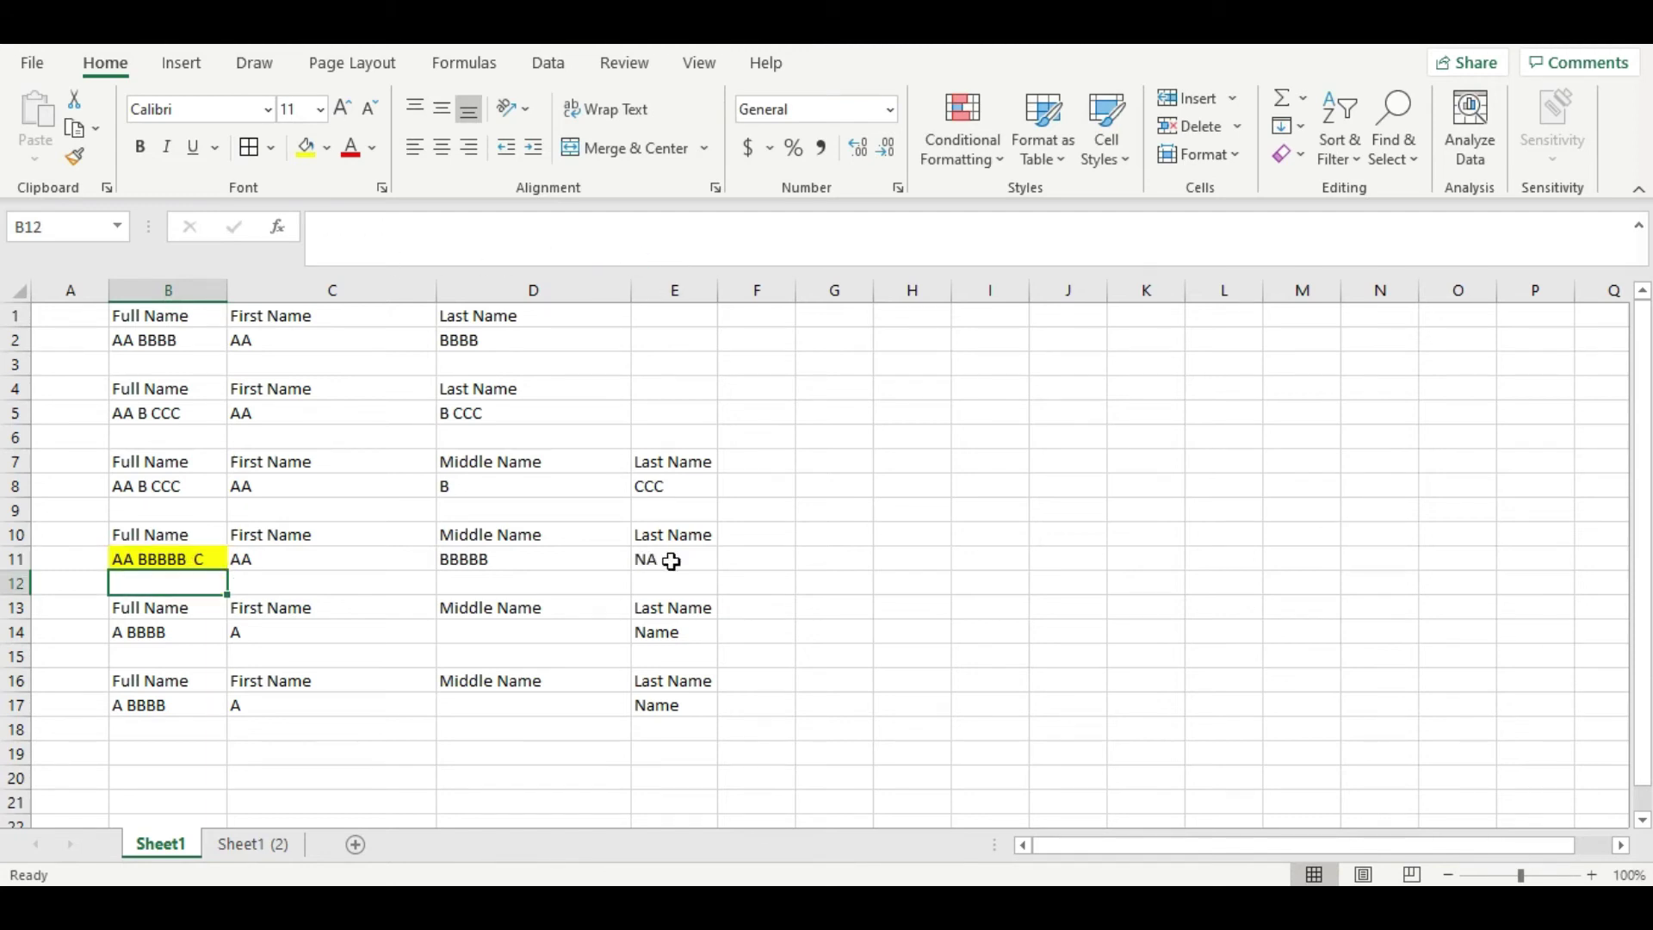
Add a trailing space after the C in B11's full name to test the last-name formula.
left_click(453, 233)
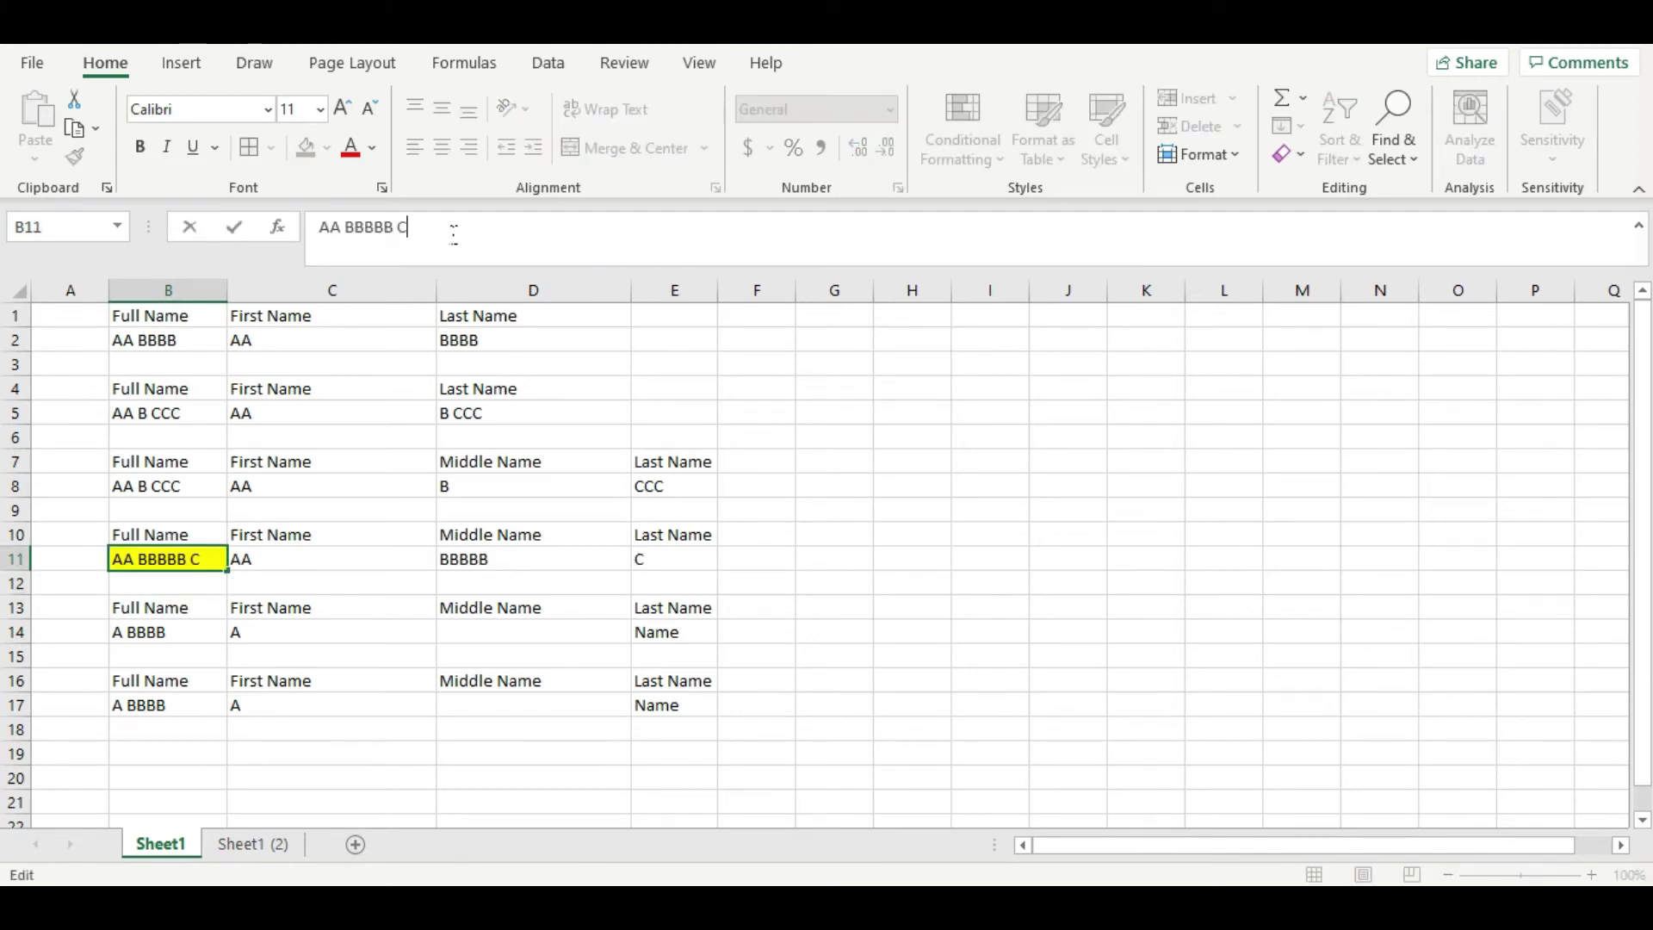
key("Return")
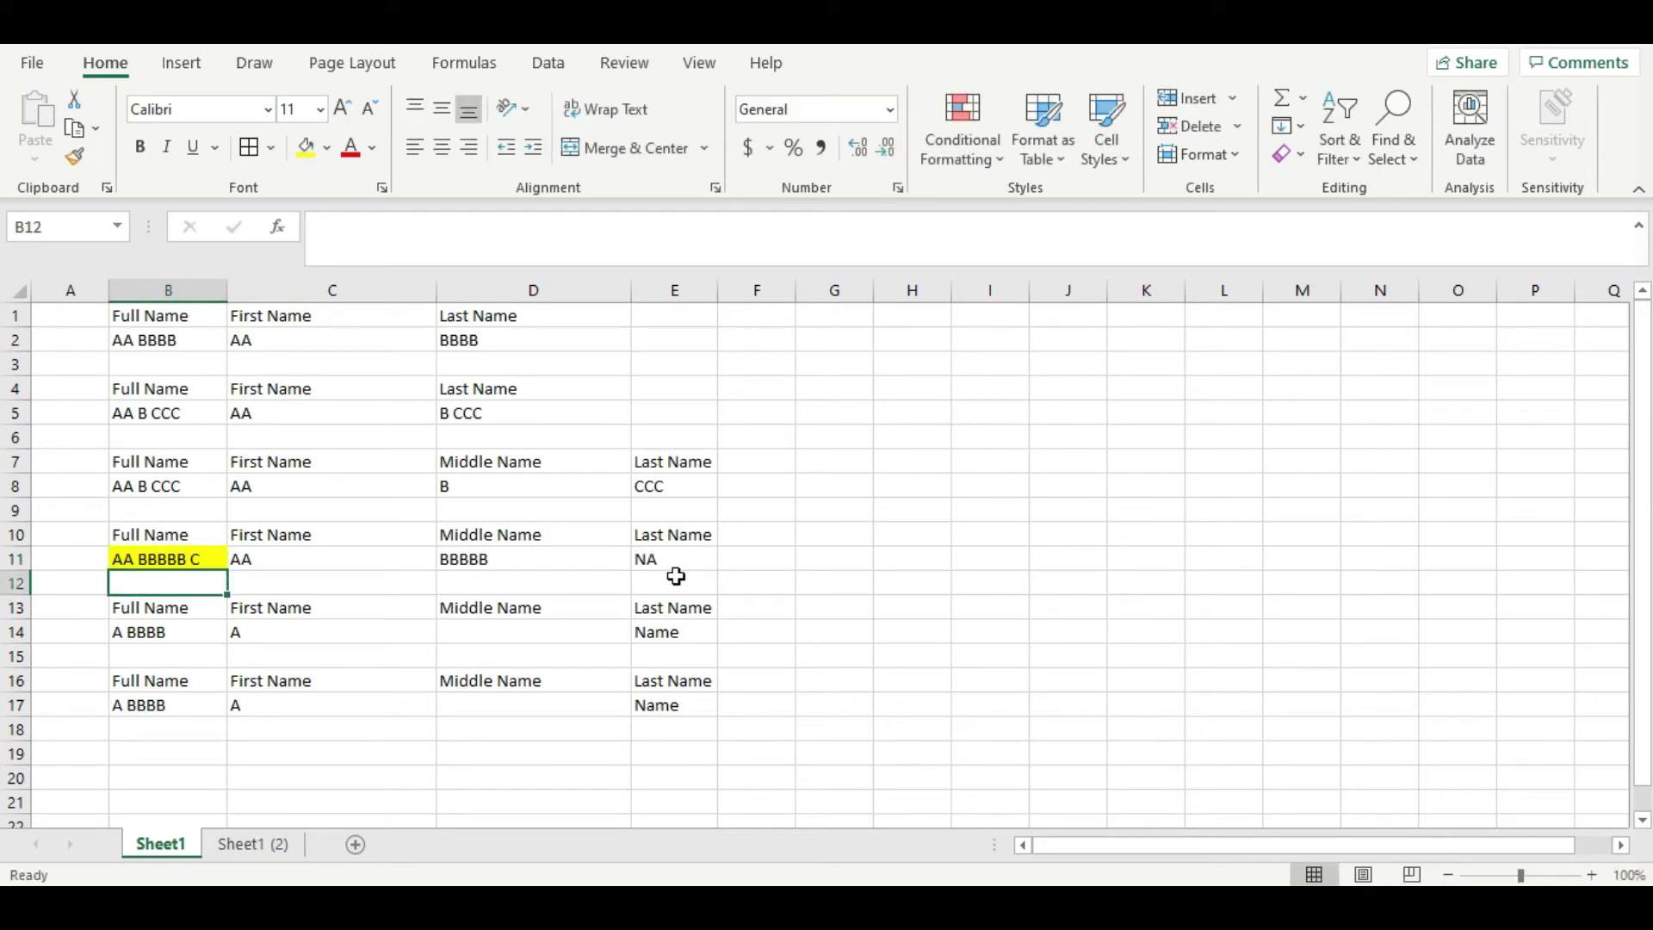
Undo the trailing space in B11's full name, and examine the name formulas in C14, D14 and E14.
key("Up")
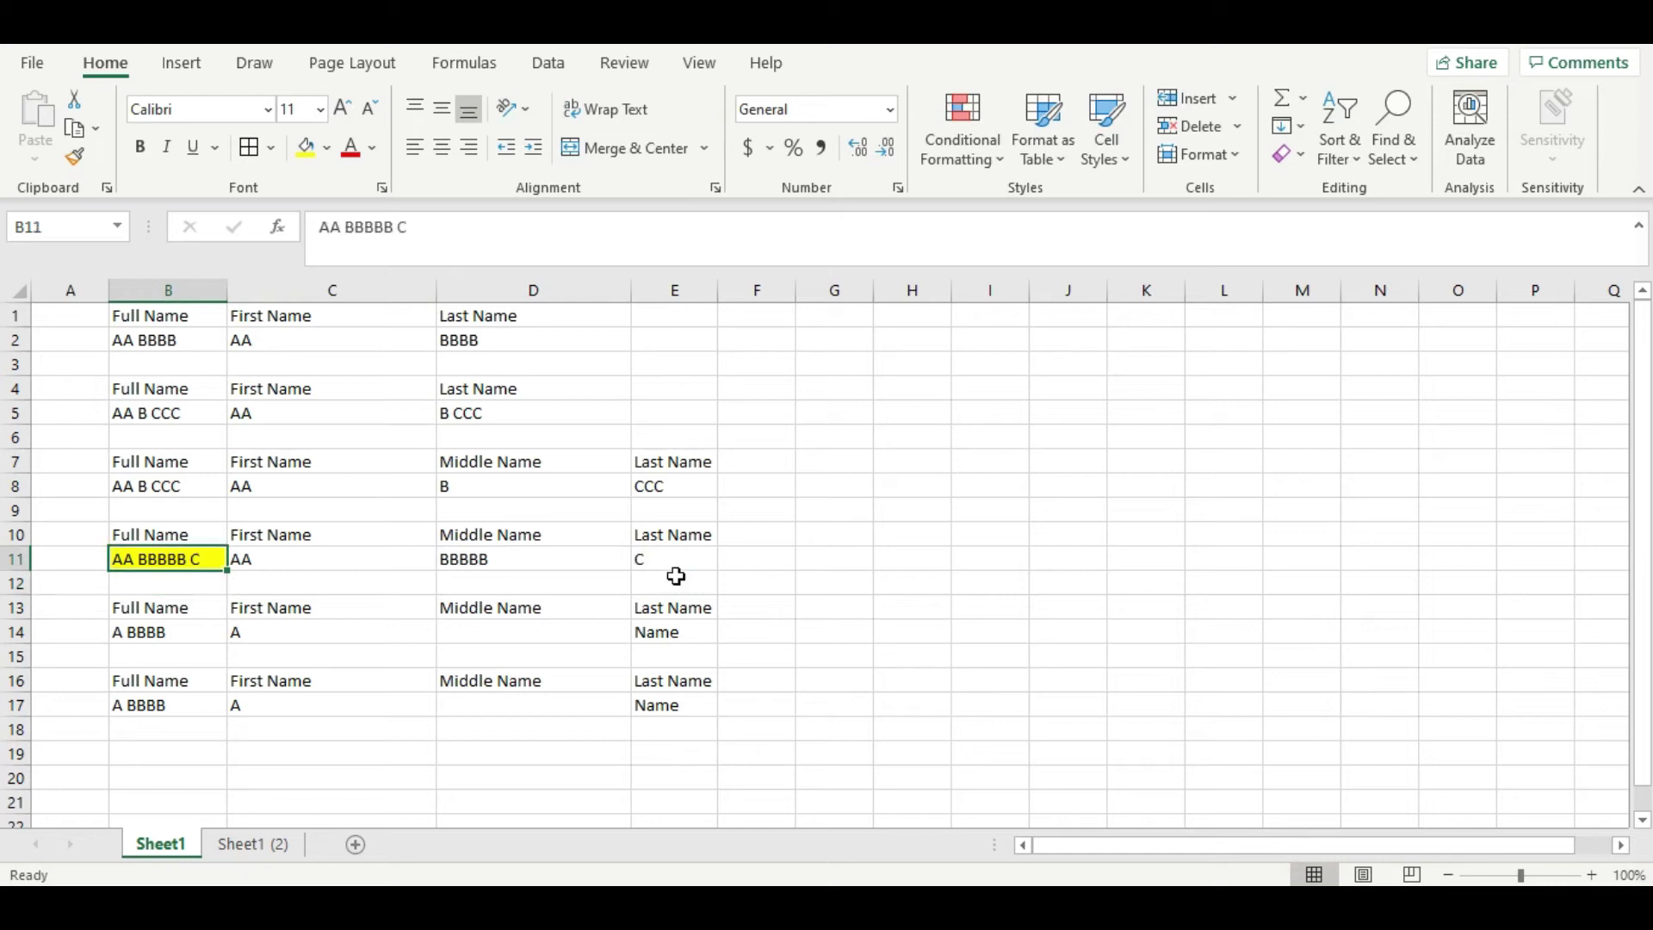
left_click(206, 639)
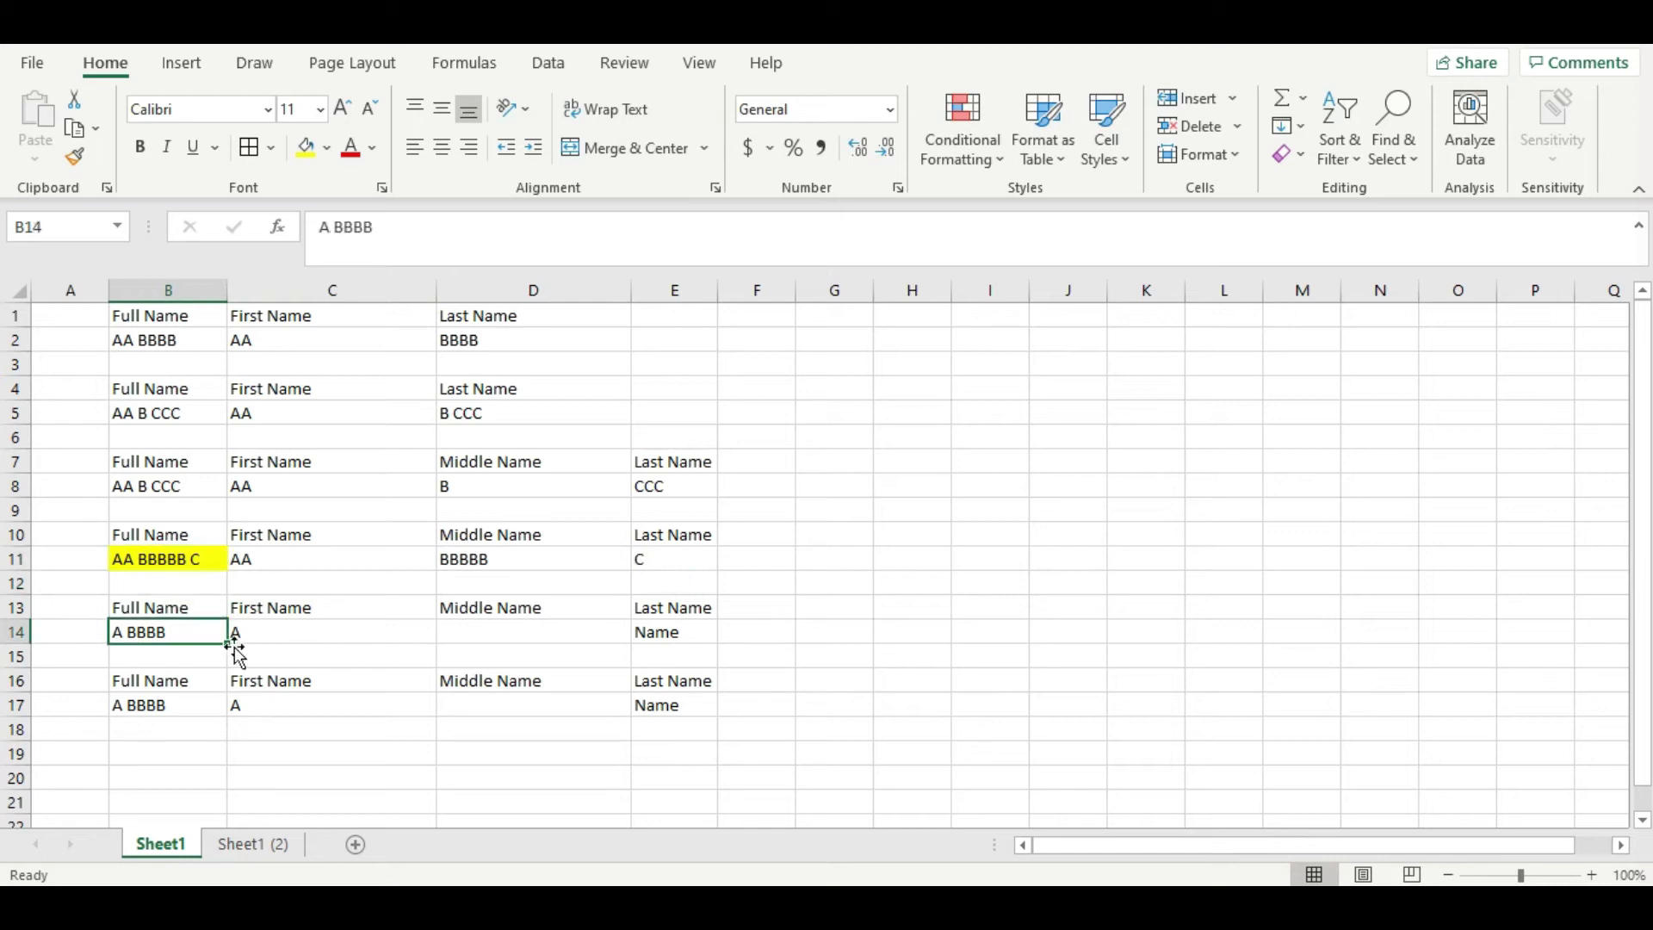
left_click(246, 641)
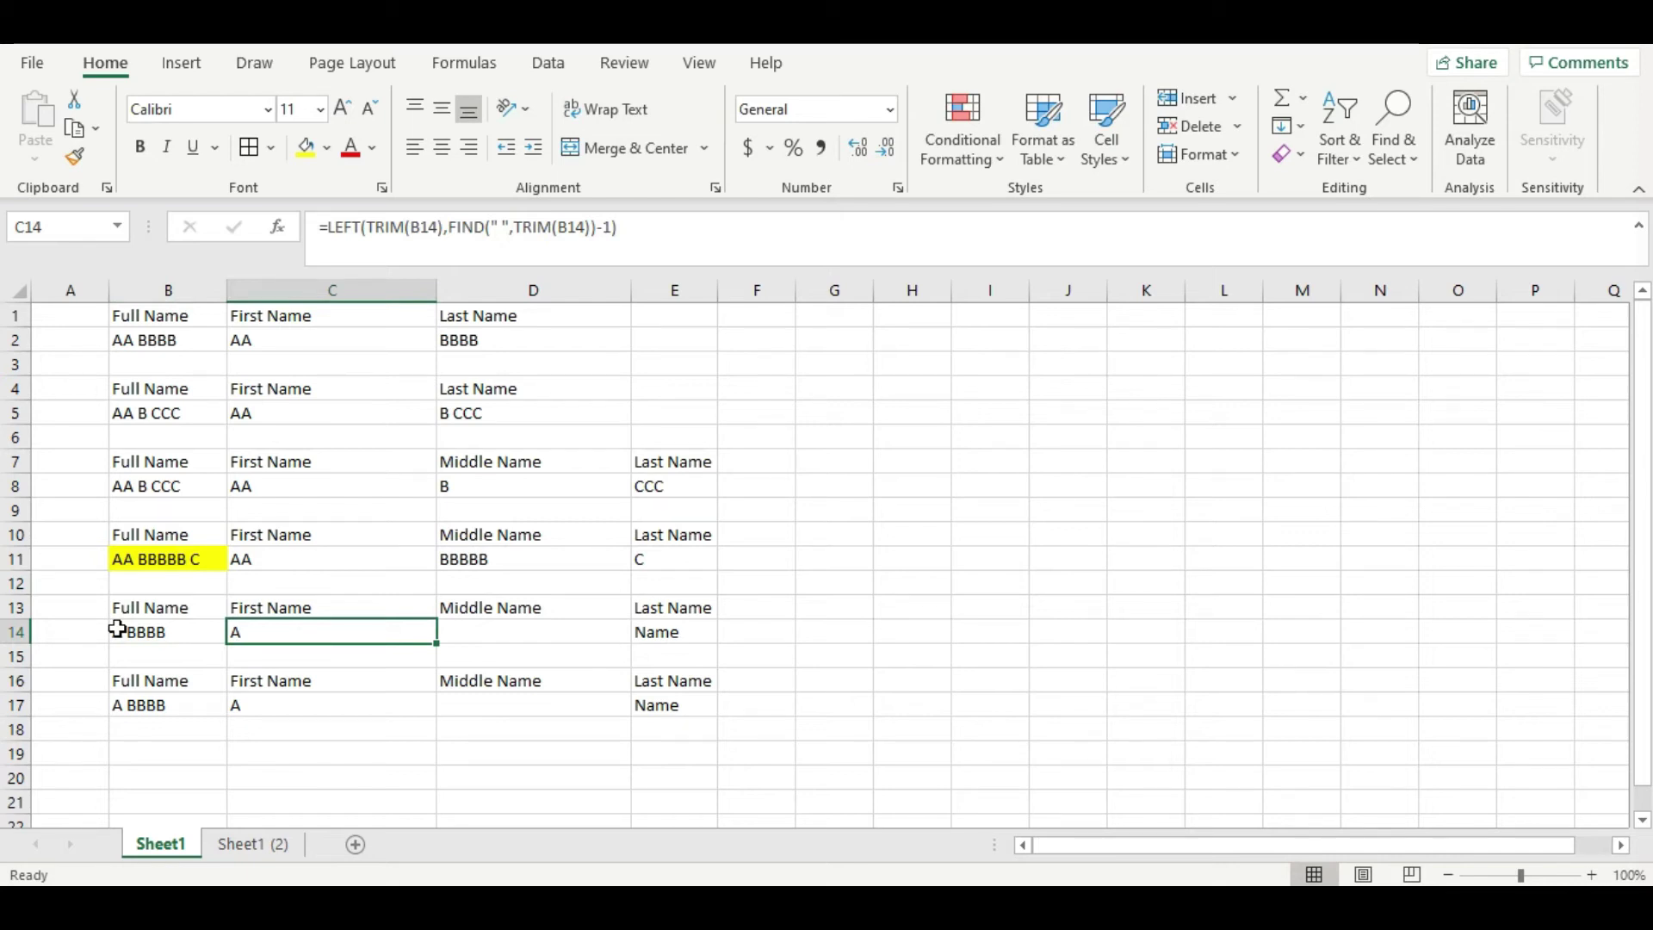
left_click(521, 644)
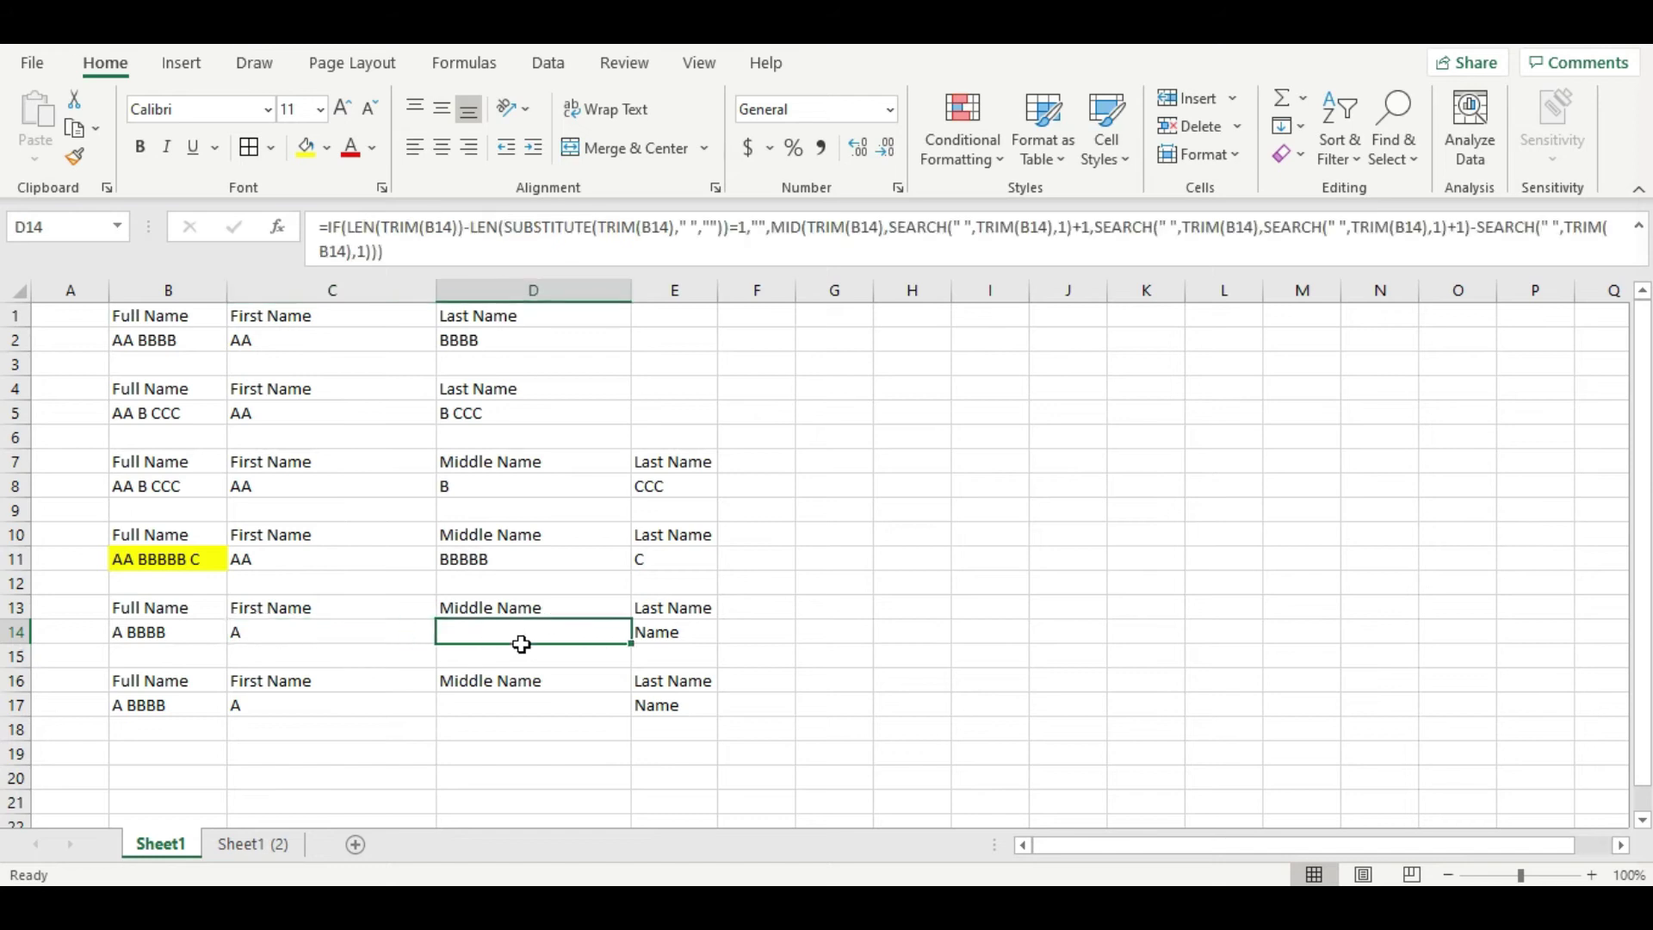
left_click(696, 645)
Clear the full name in B14 to test row 14's formulas against an empty cell.
left_click(365, 630)
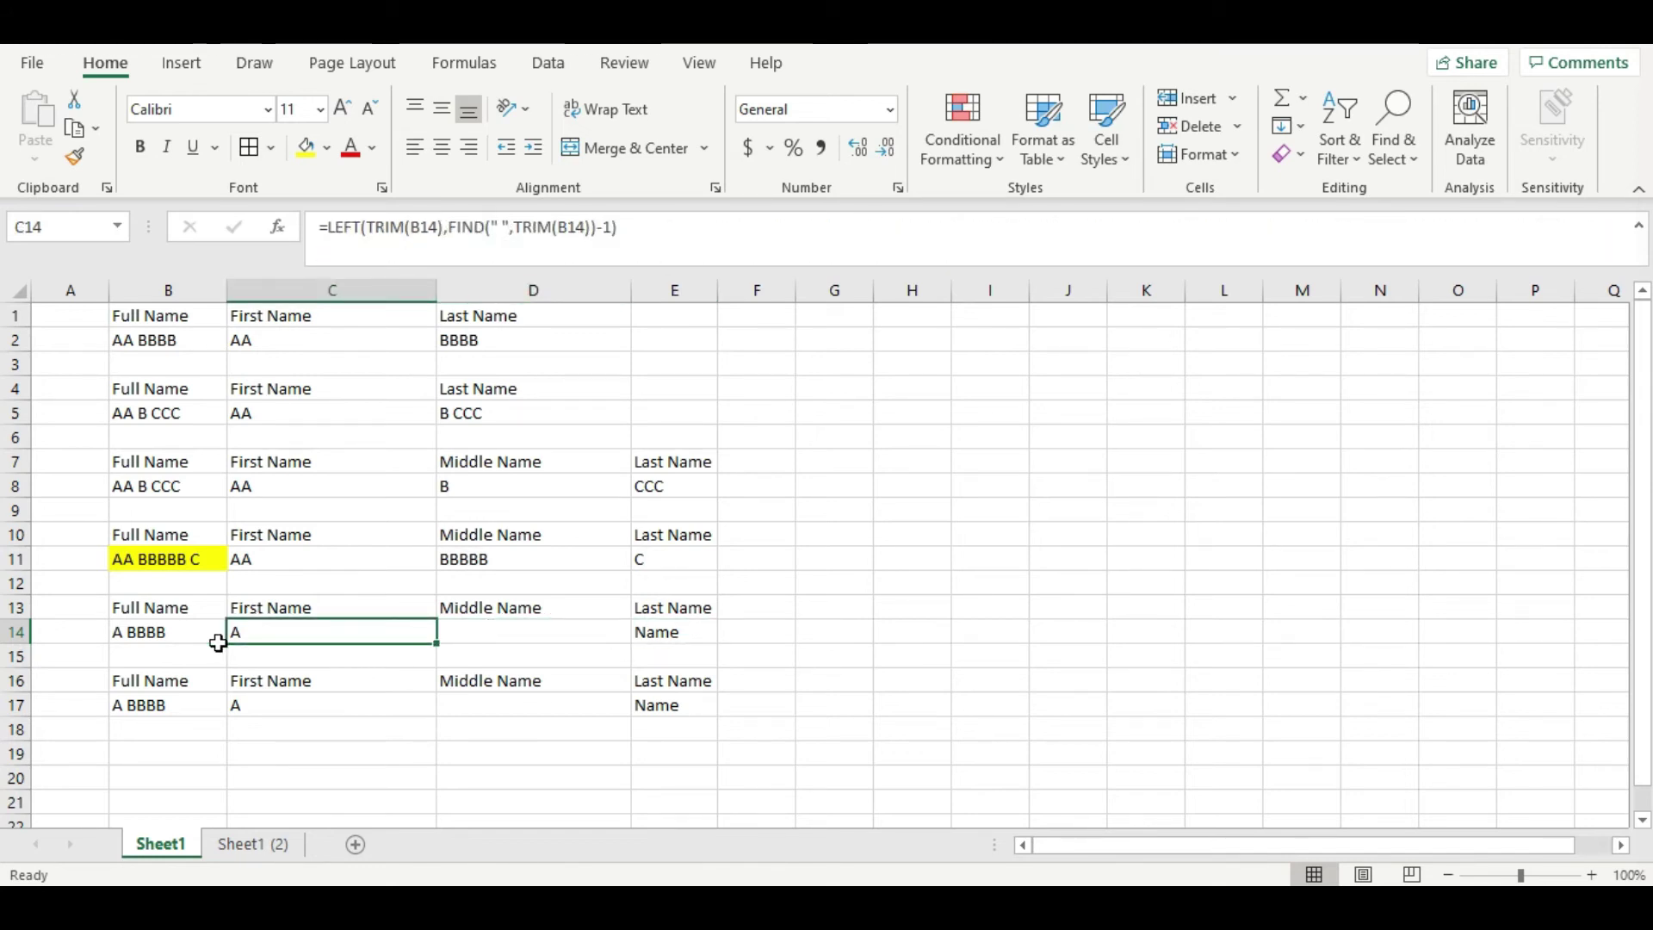
left_click(185, 635)
key("Delete")
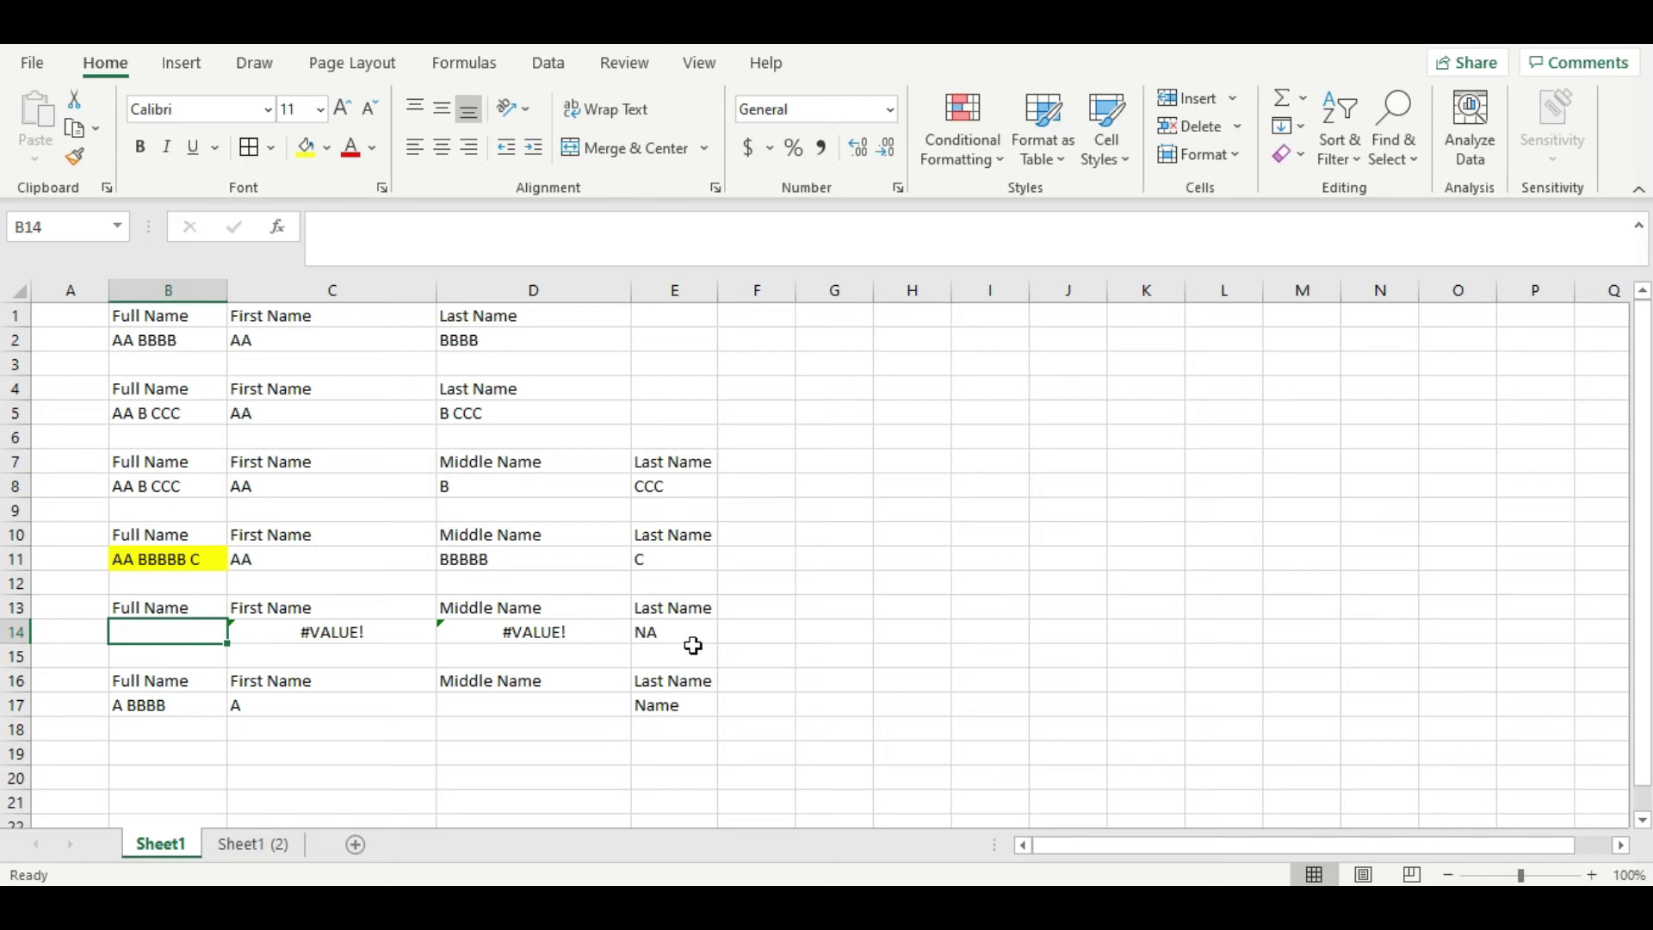
Fill B17 with yellow and examine the blank-safe name formulas in C17, D17 and E17.
left_click(155, 704)
left_click(305, 147)
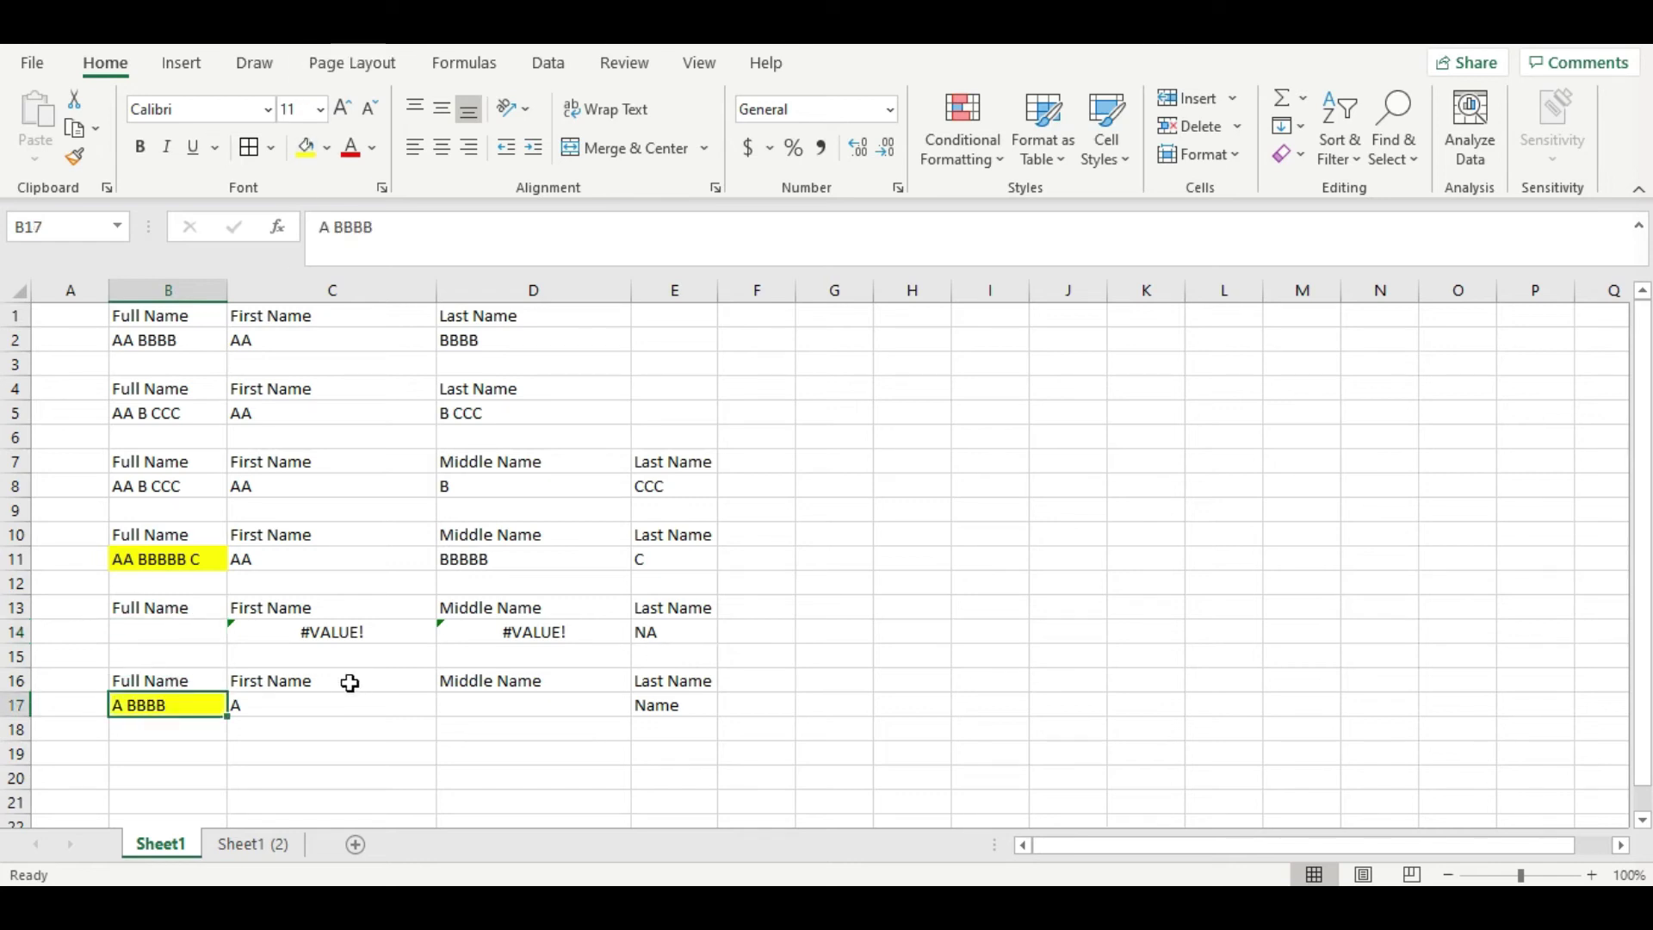
left_click(280, 717)
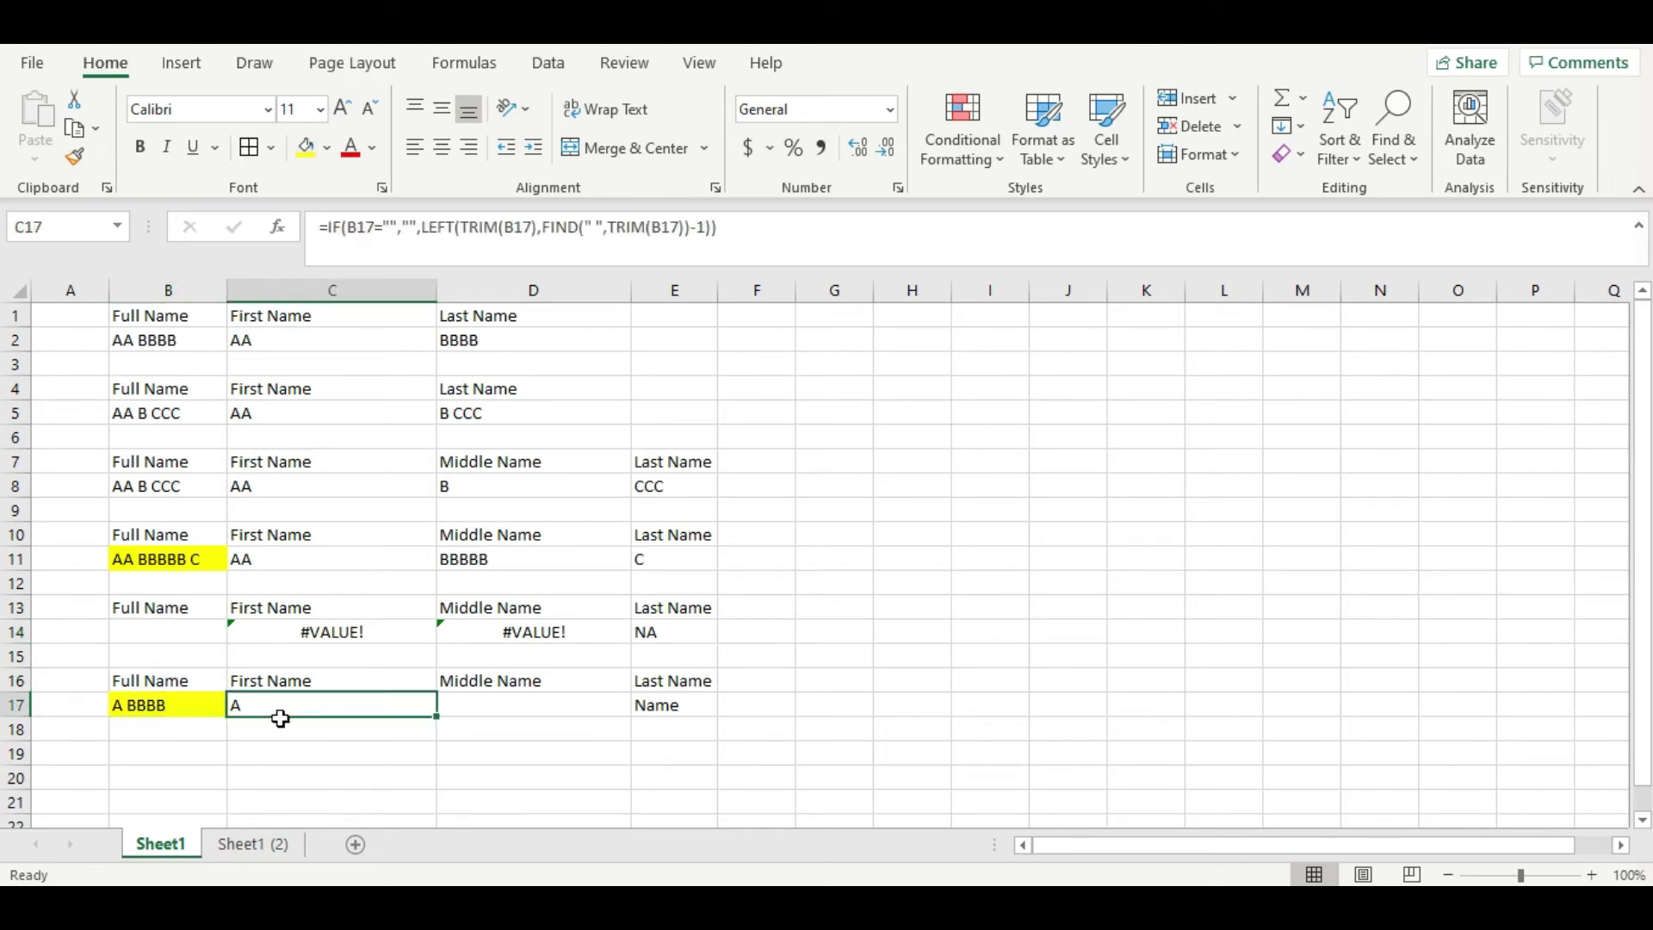
left_click(507, 713)
left_click(683, 718)
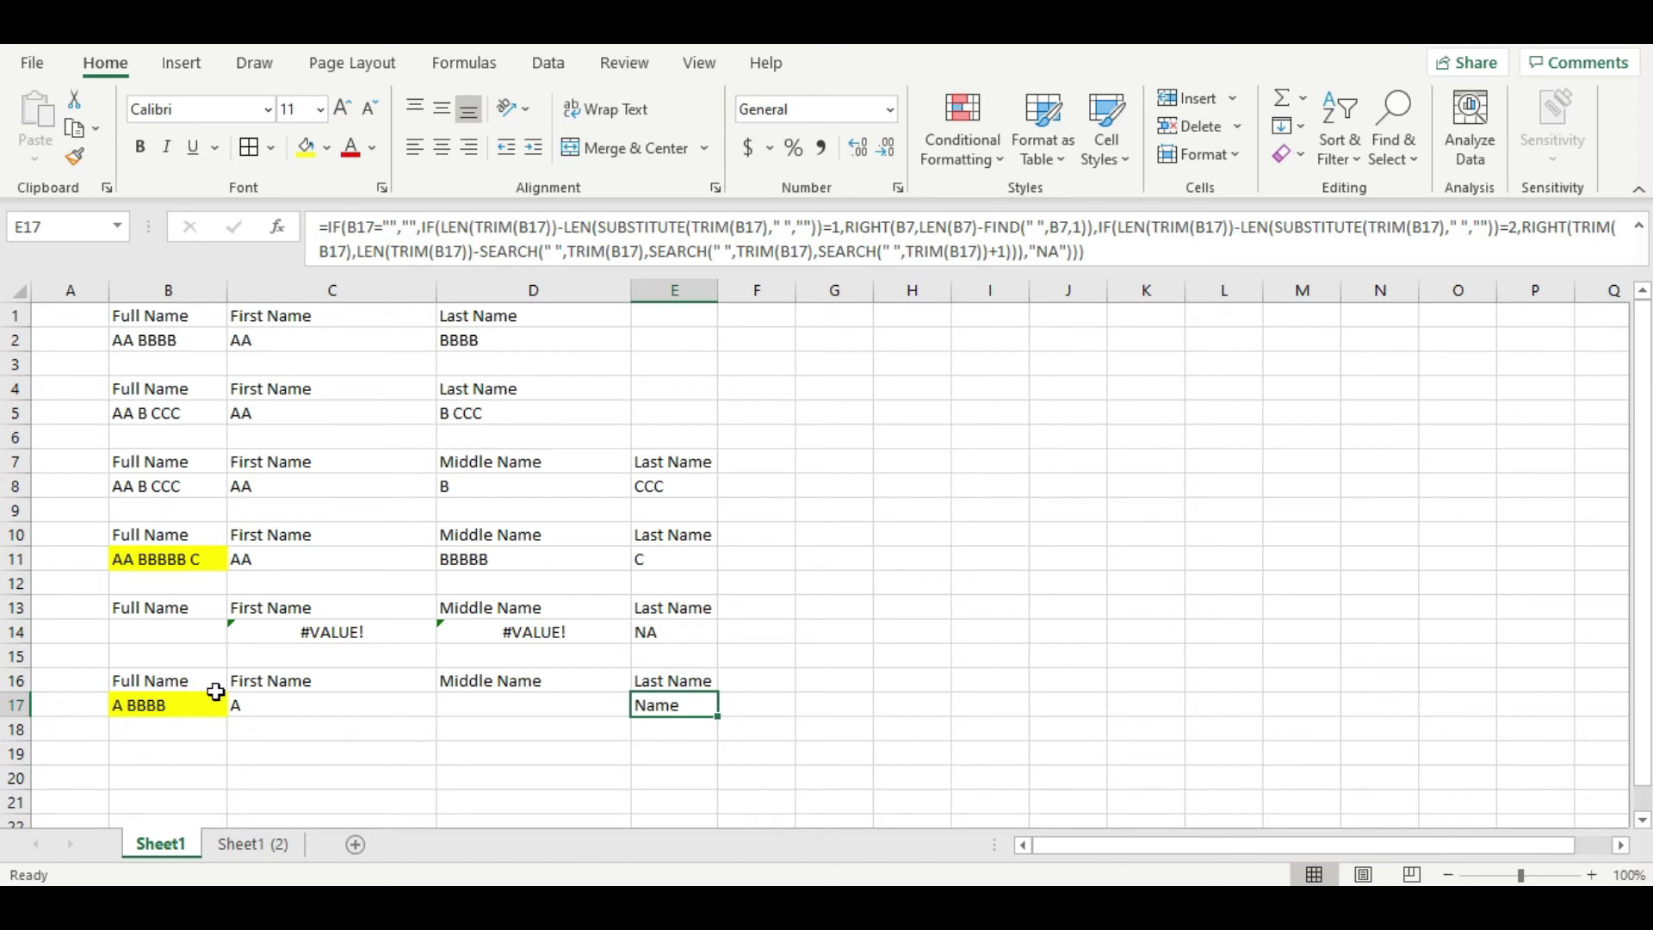
Enter "Note" in G1 and "If only extract first name and last" in G2.
left_click(773, 685)
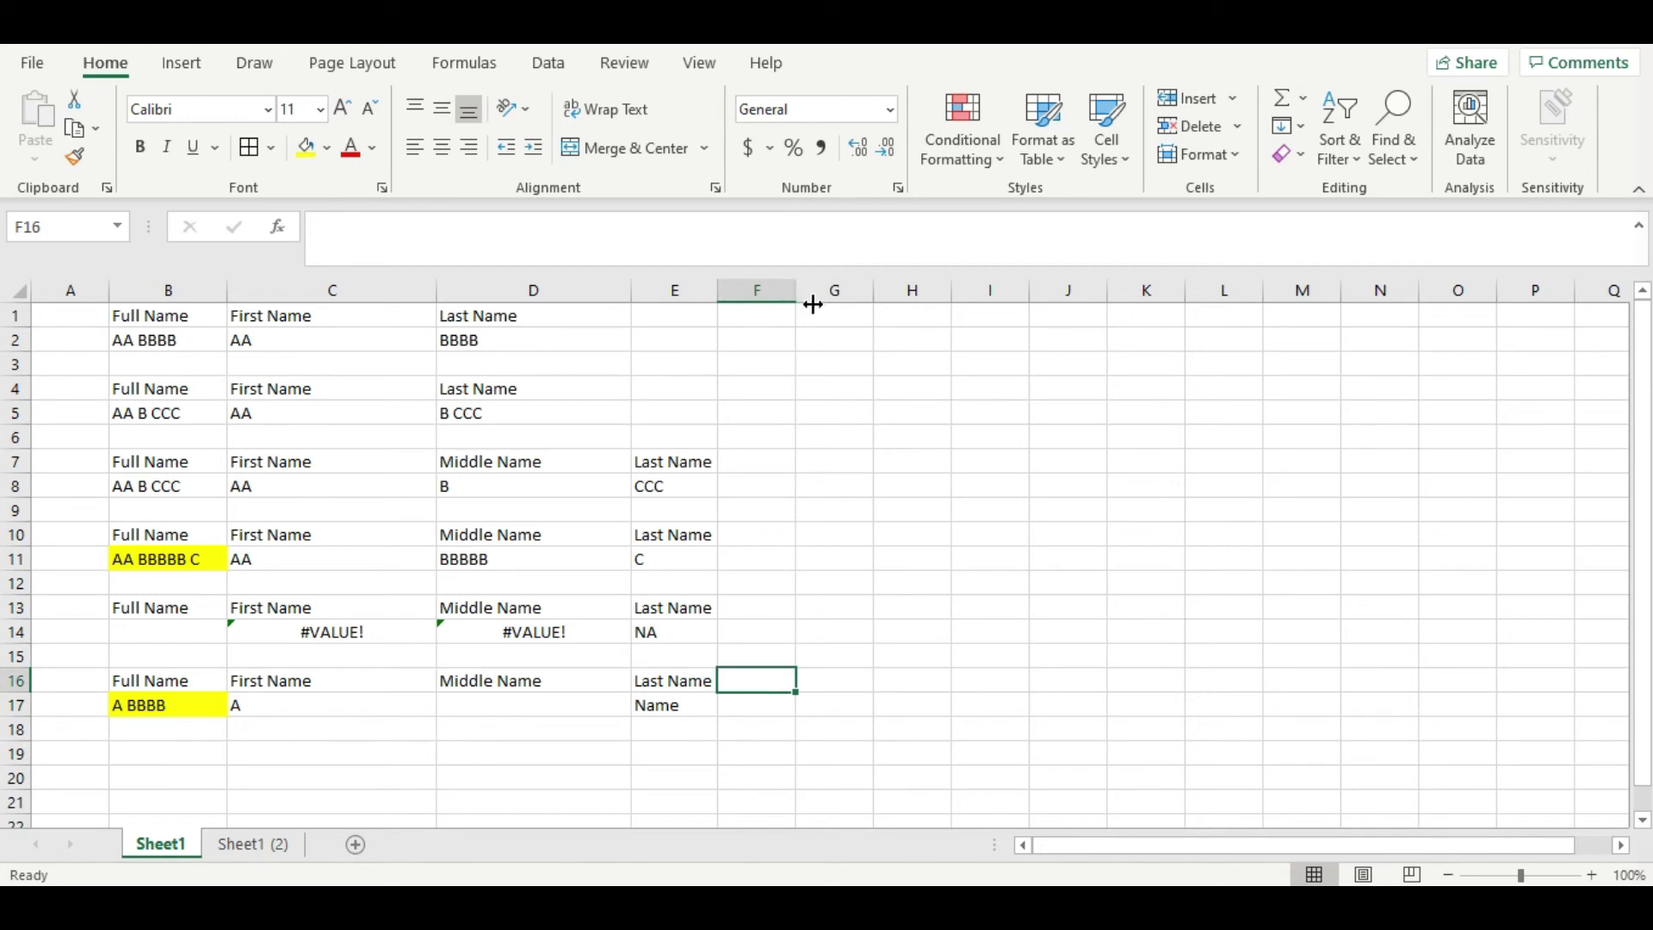
left_click(840, 315)
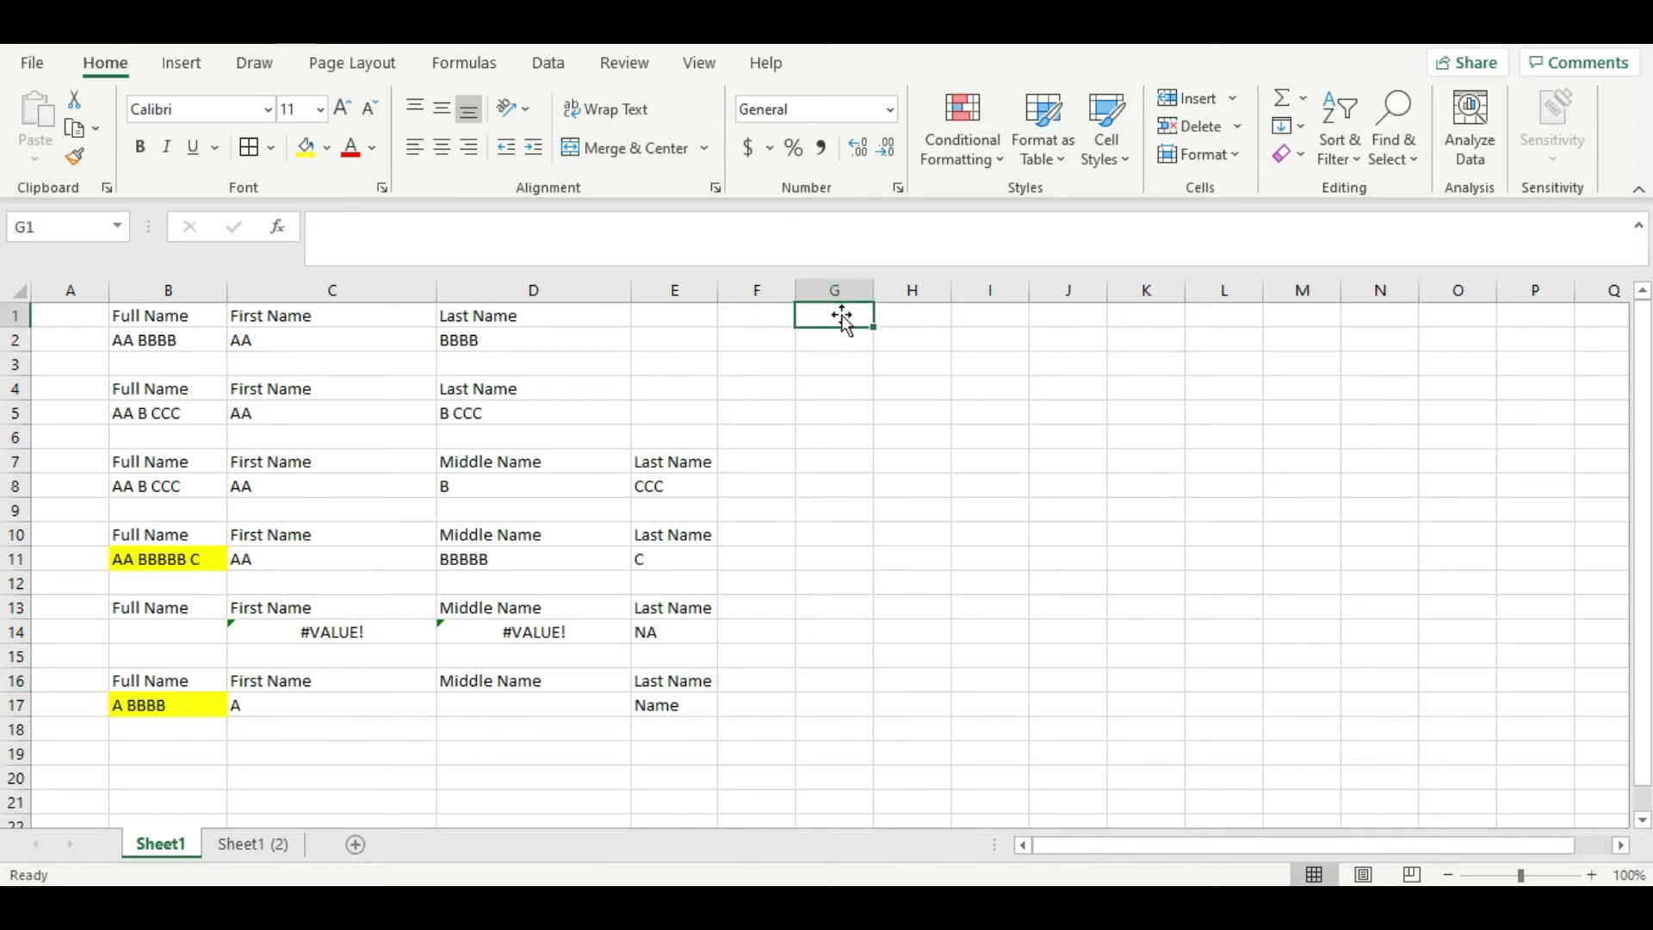
type("Note")
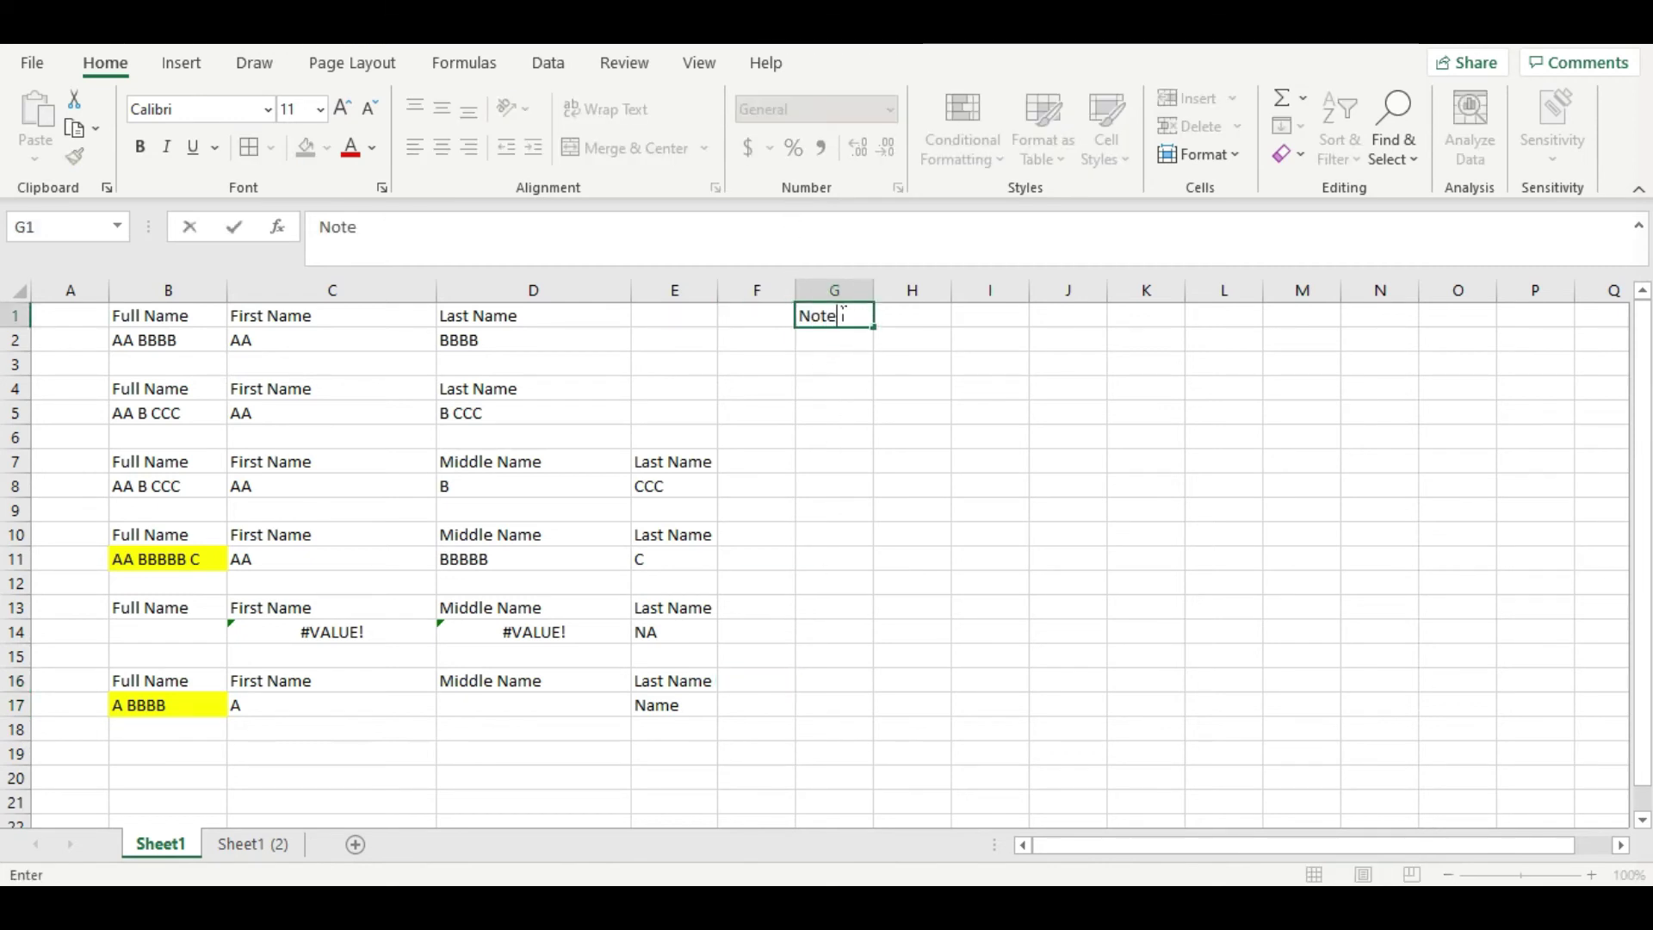
key("Return")
type("If on")
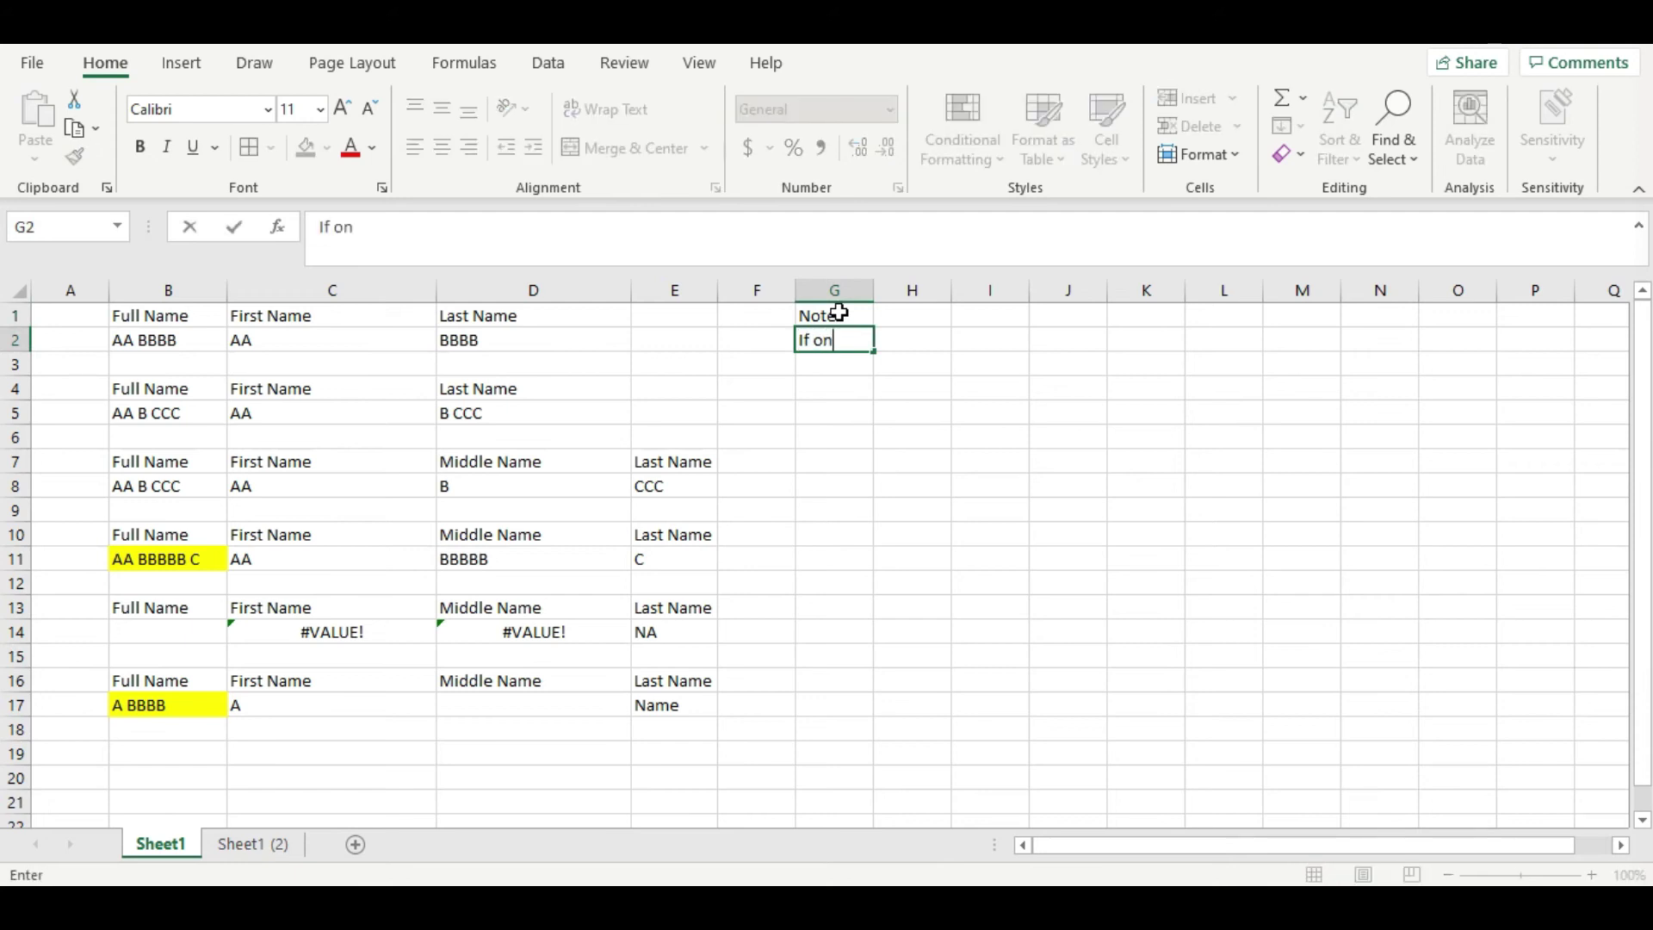
type("ly extract fir")
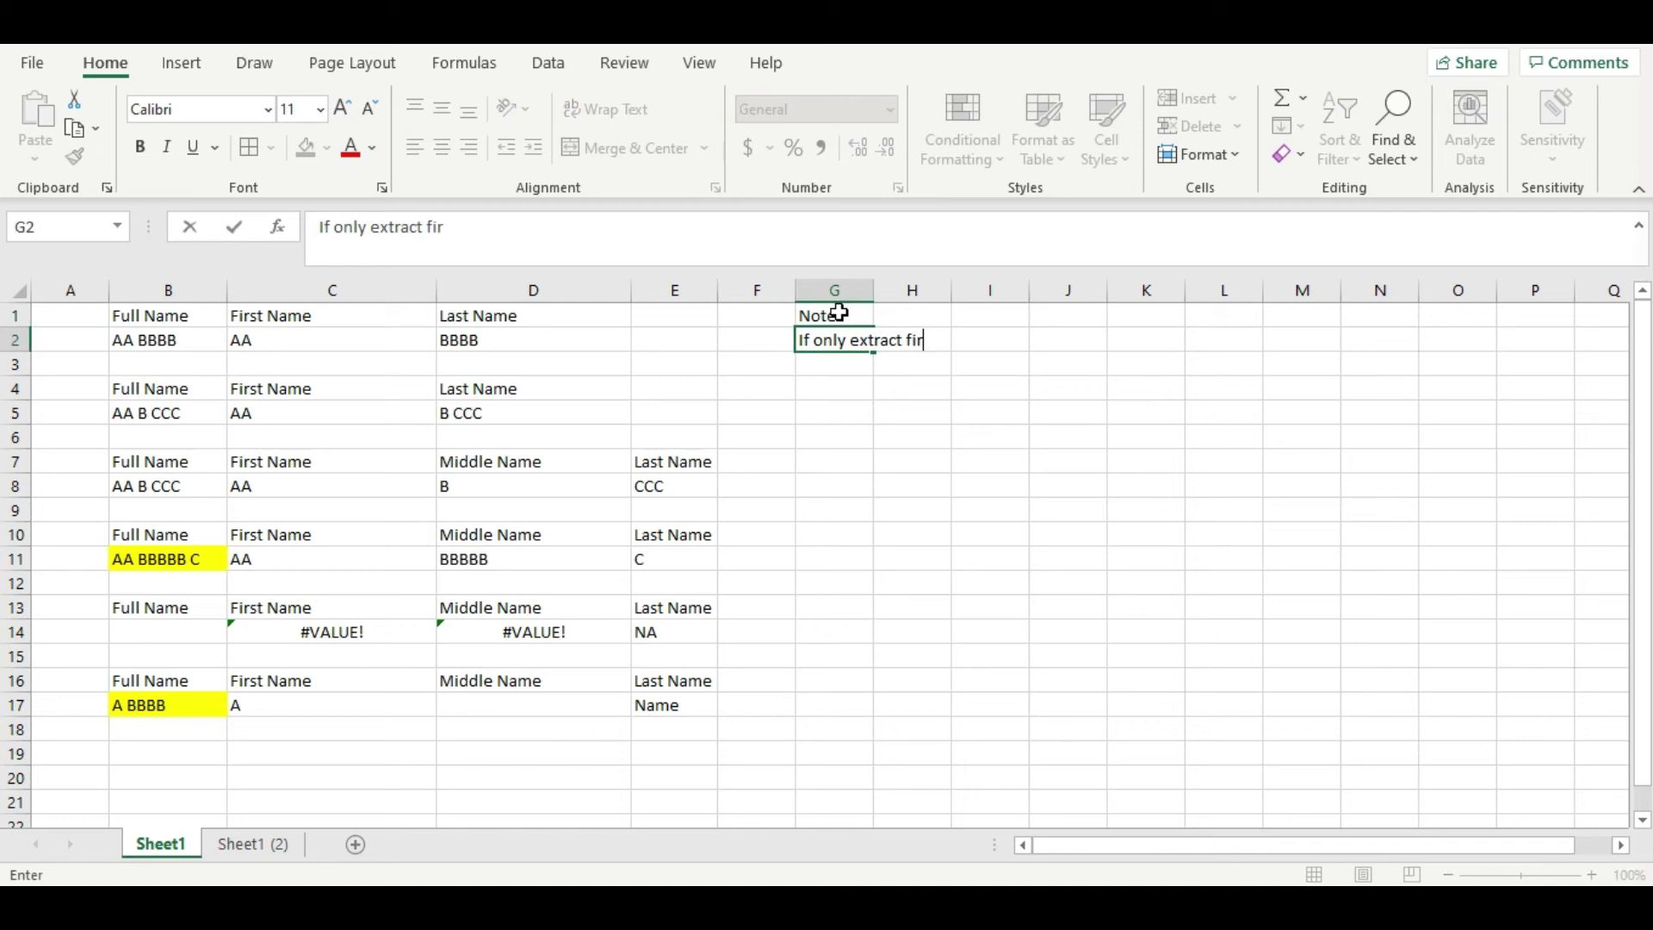
type("st name and last")
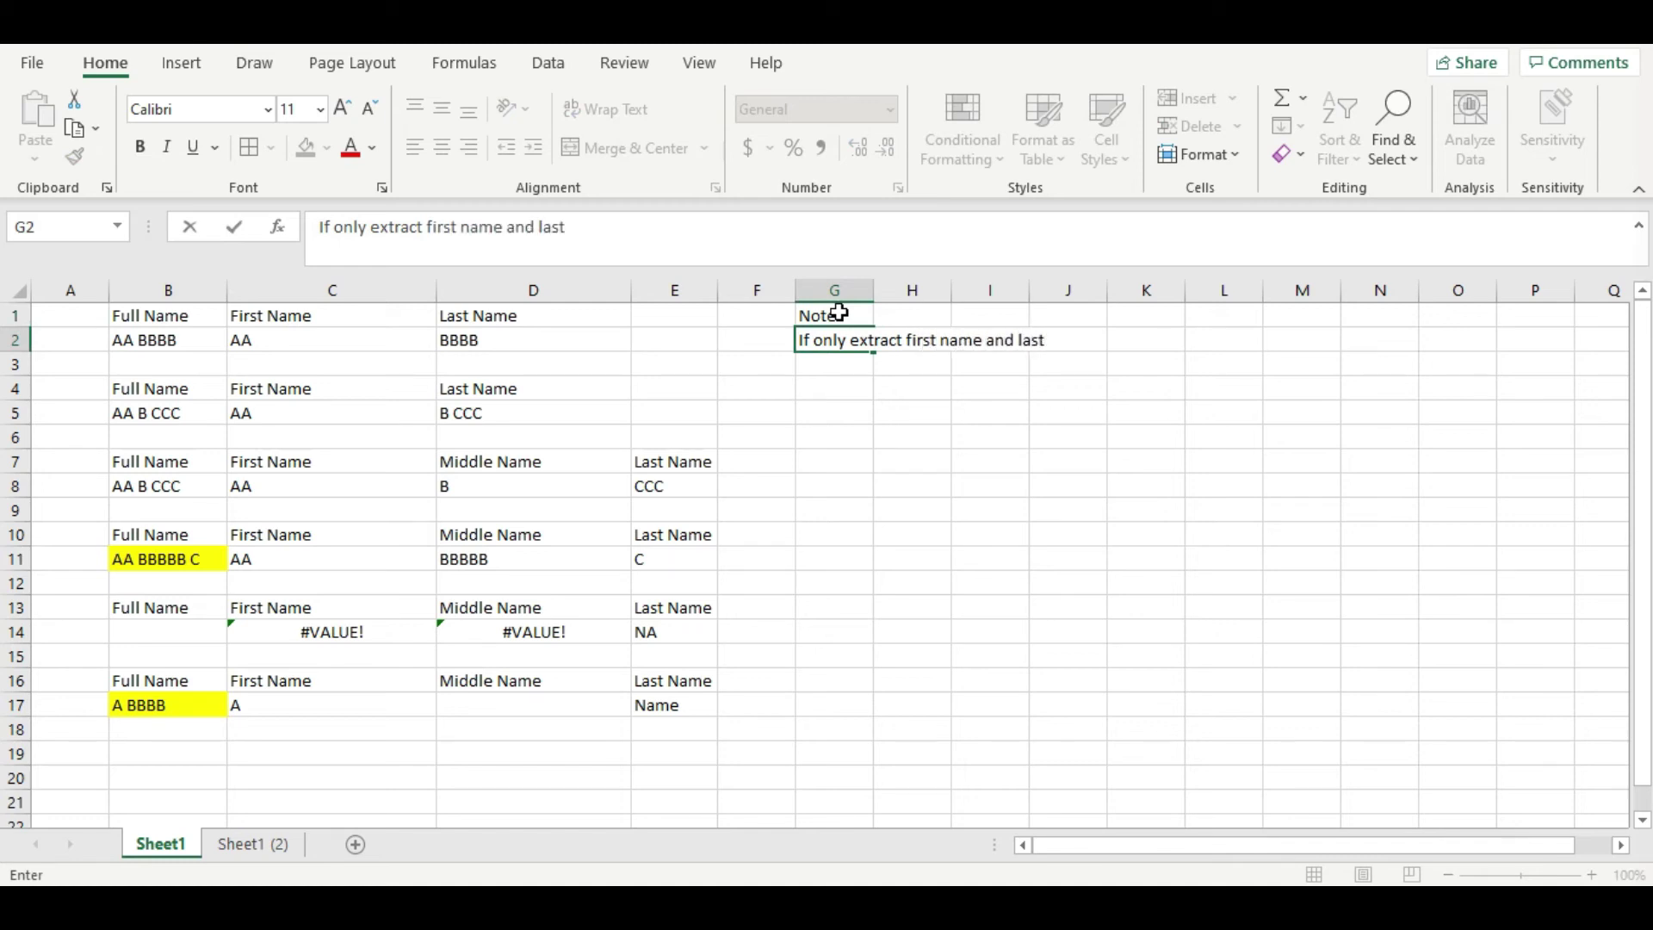
key("Return")
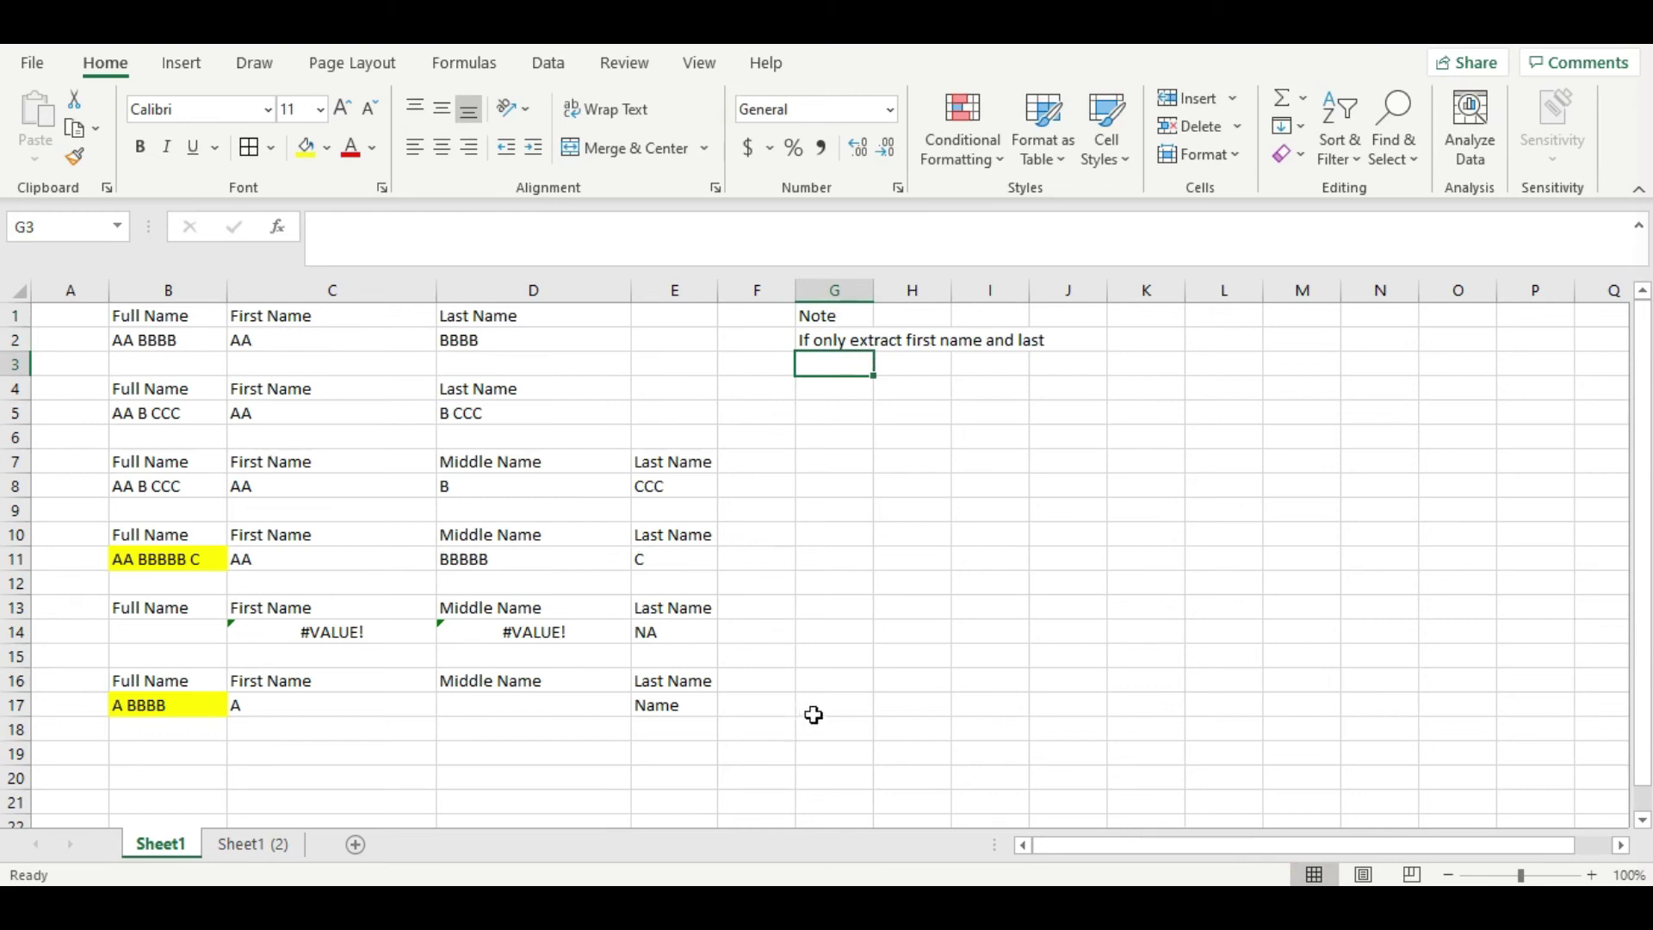
Add the note "If extract first name, middle and last" in G16 beside the final example.
left_click(828, 684)
type("If o")
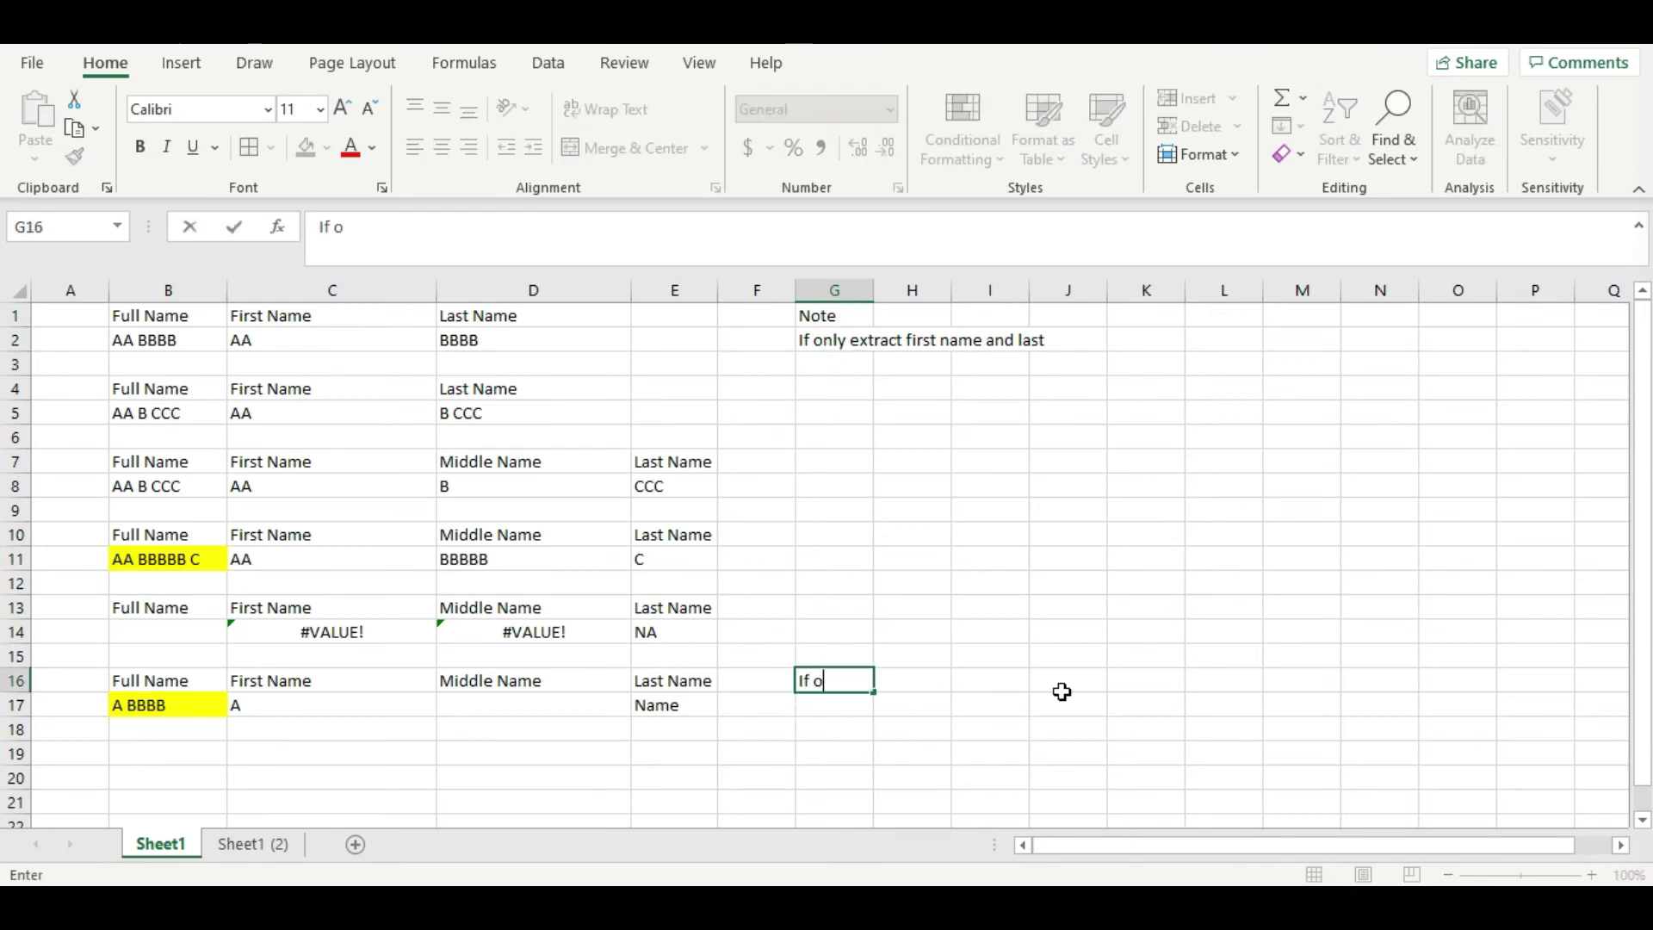
key("BackSpace")
type("extract fir")
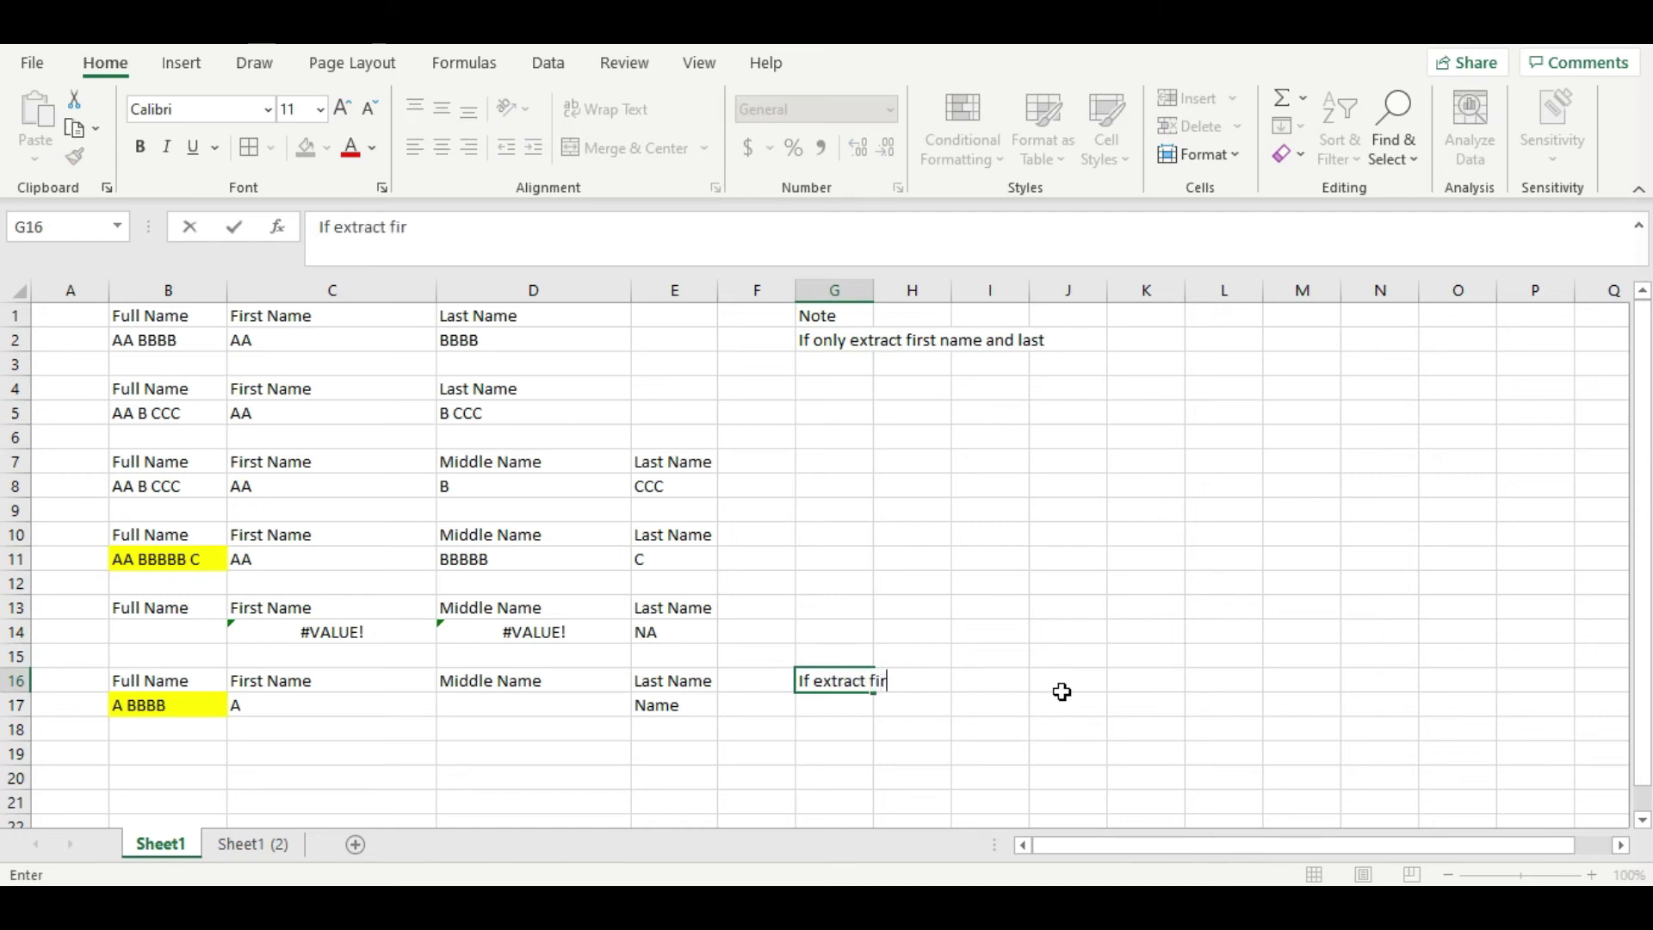
type("st name, mid")
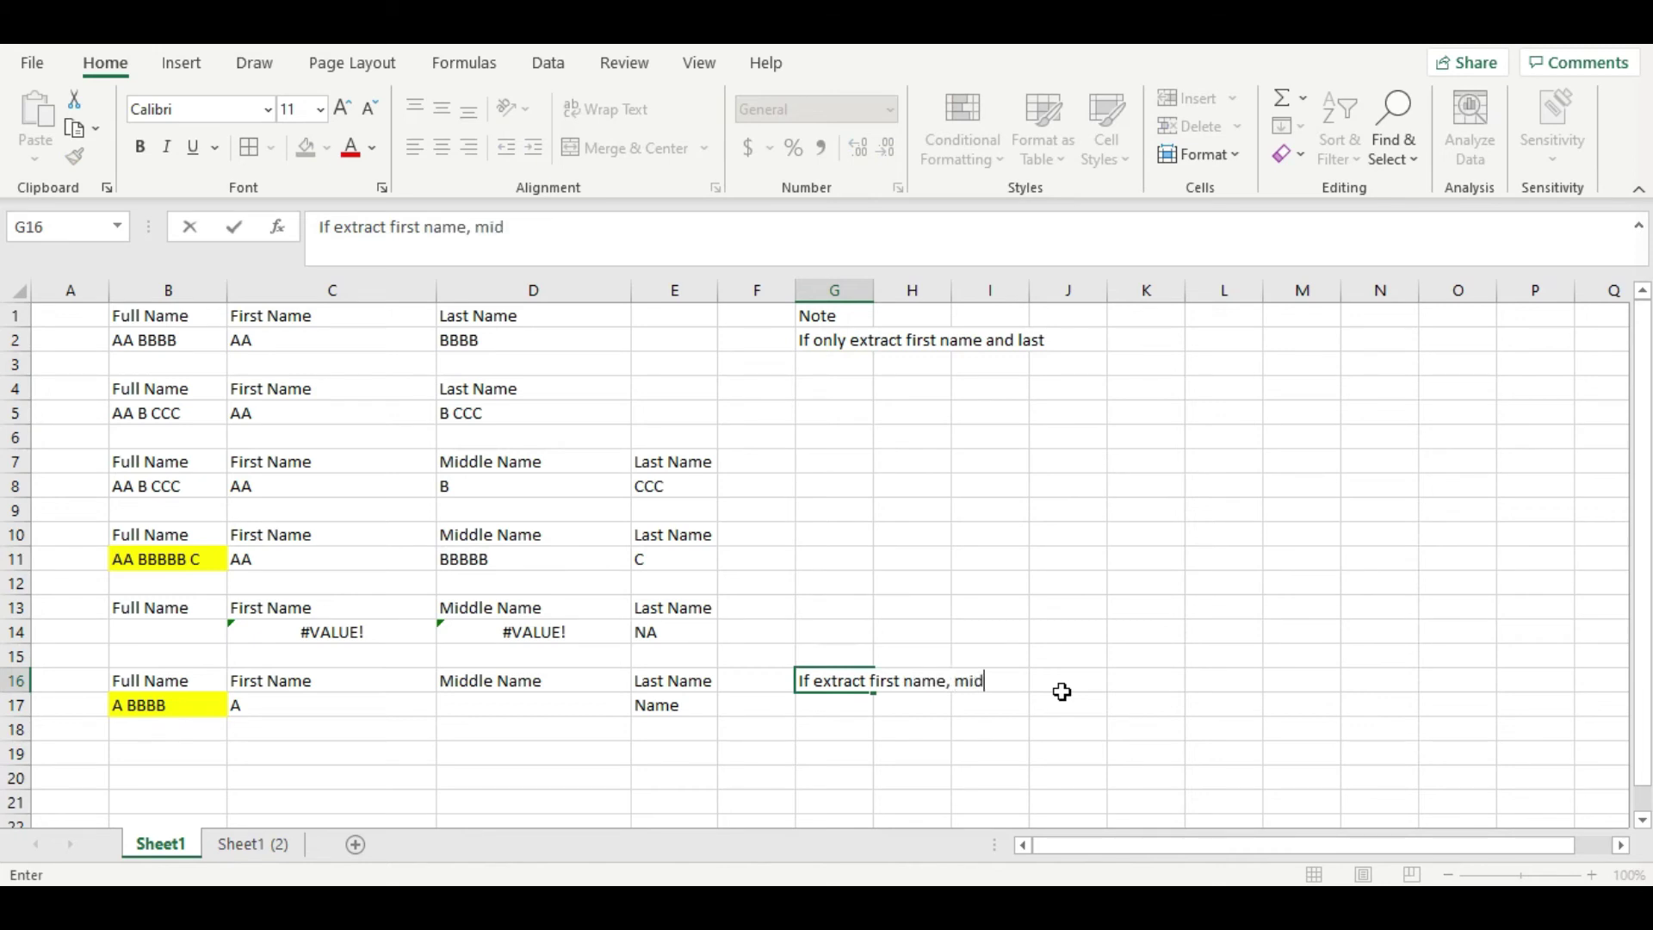
type("dle and last")
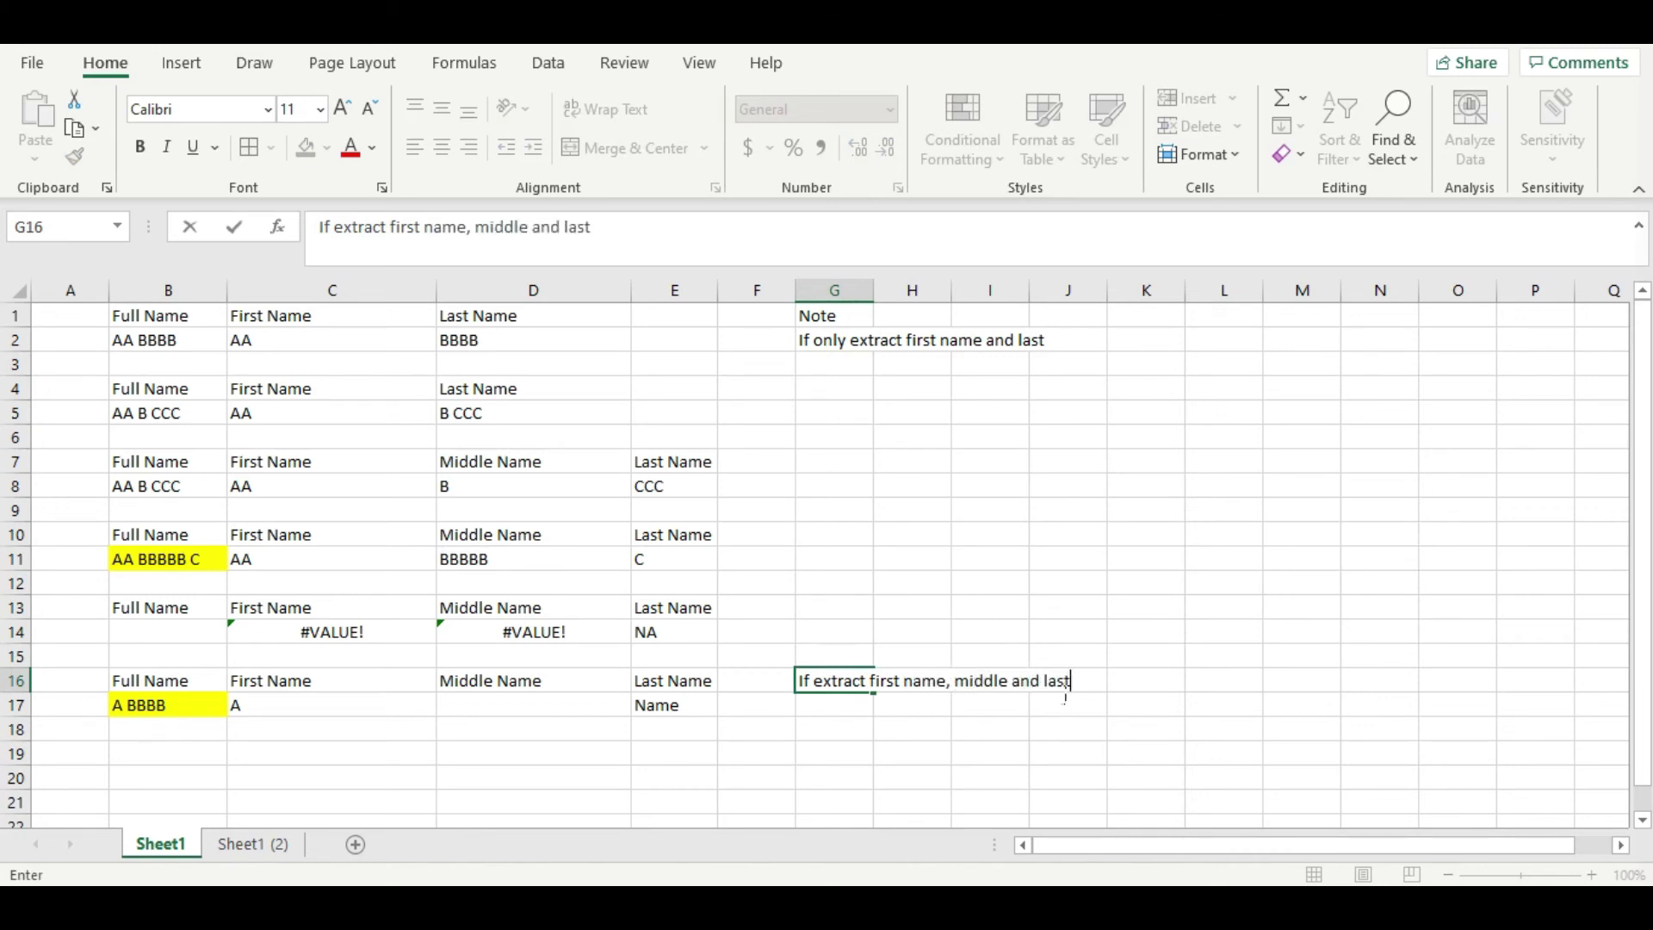
key("Return")
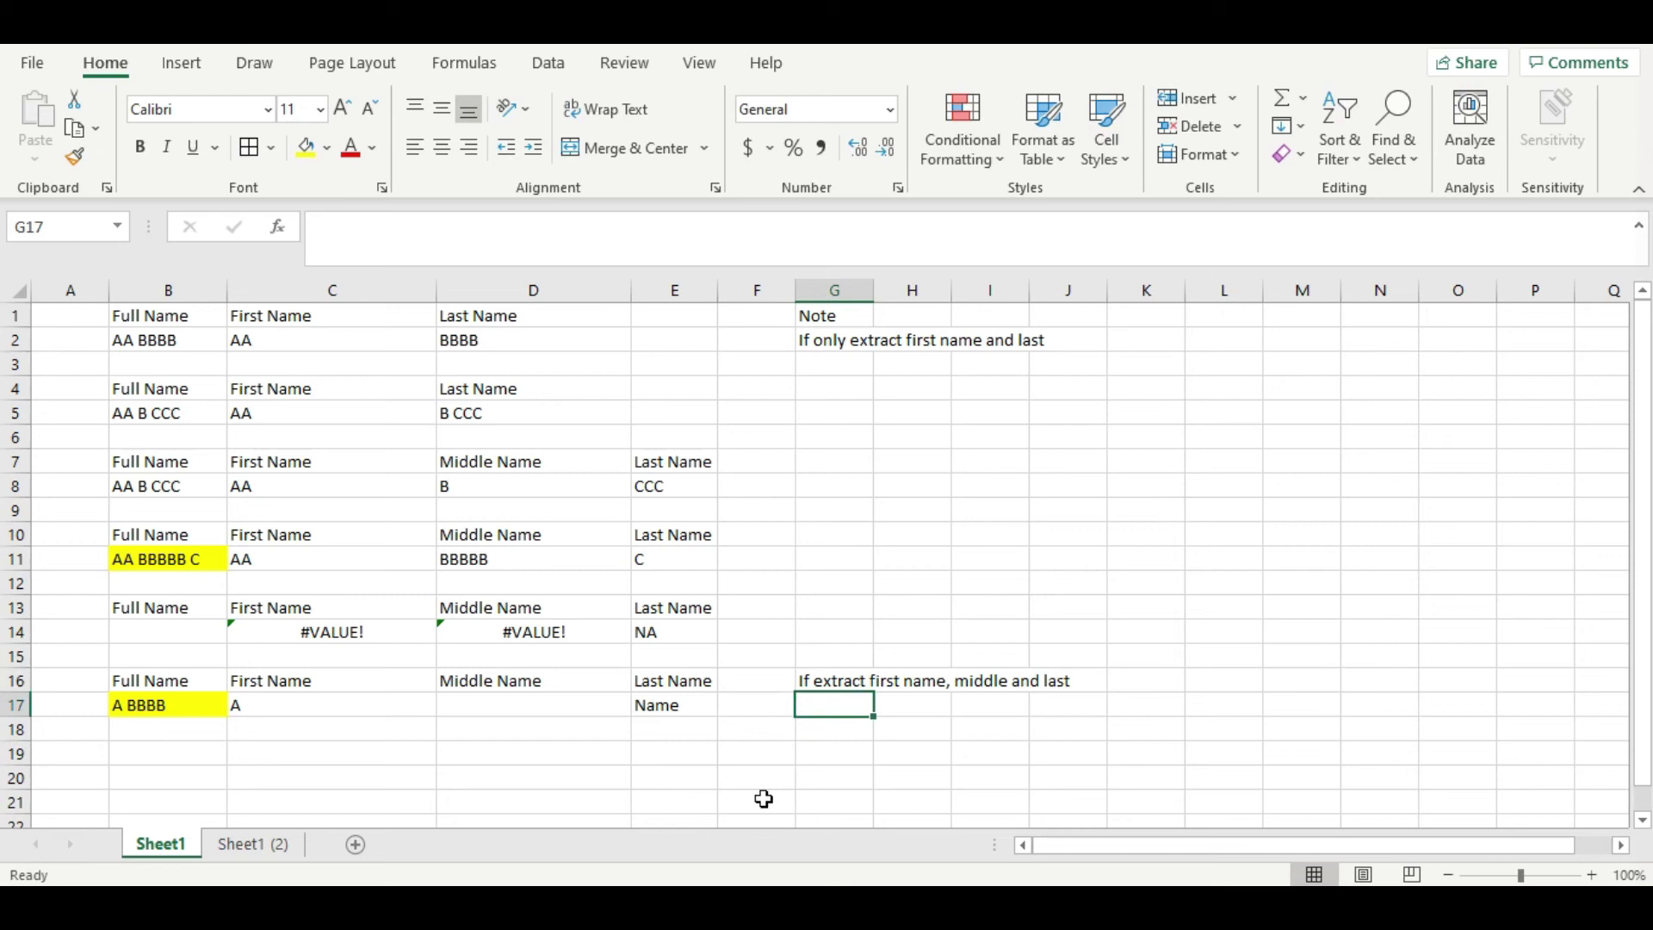
Fill I20 with yellow as the full-name input cell of a new example.
left_click(313, 802)
scroll(312, 802, "down", 2)
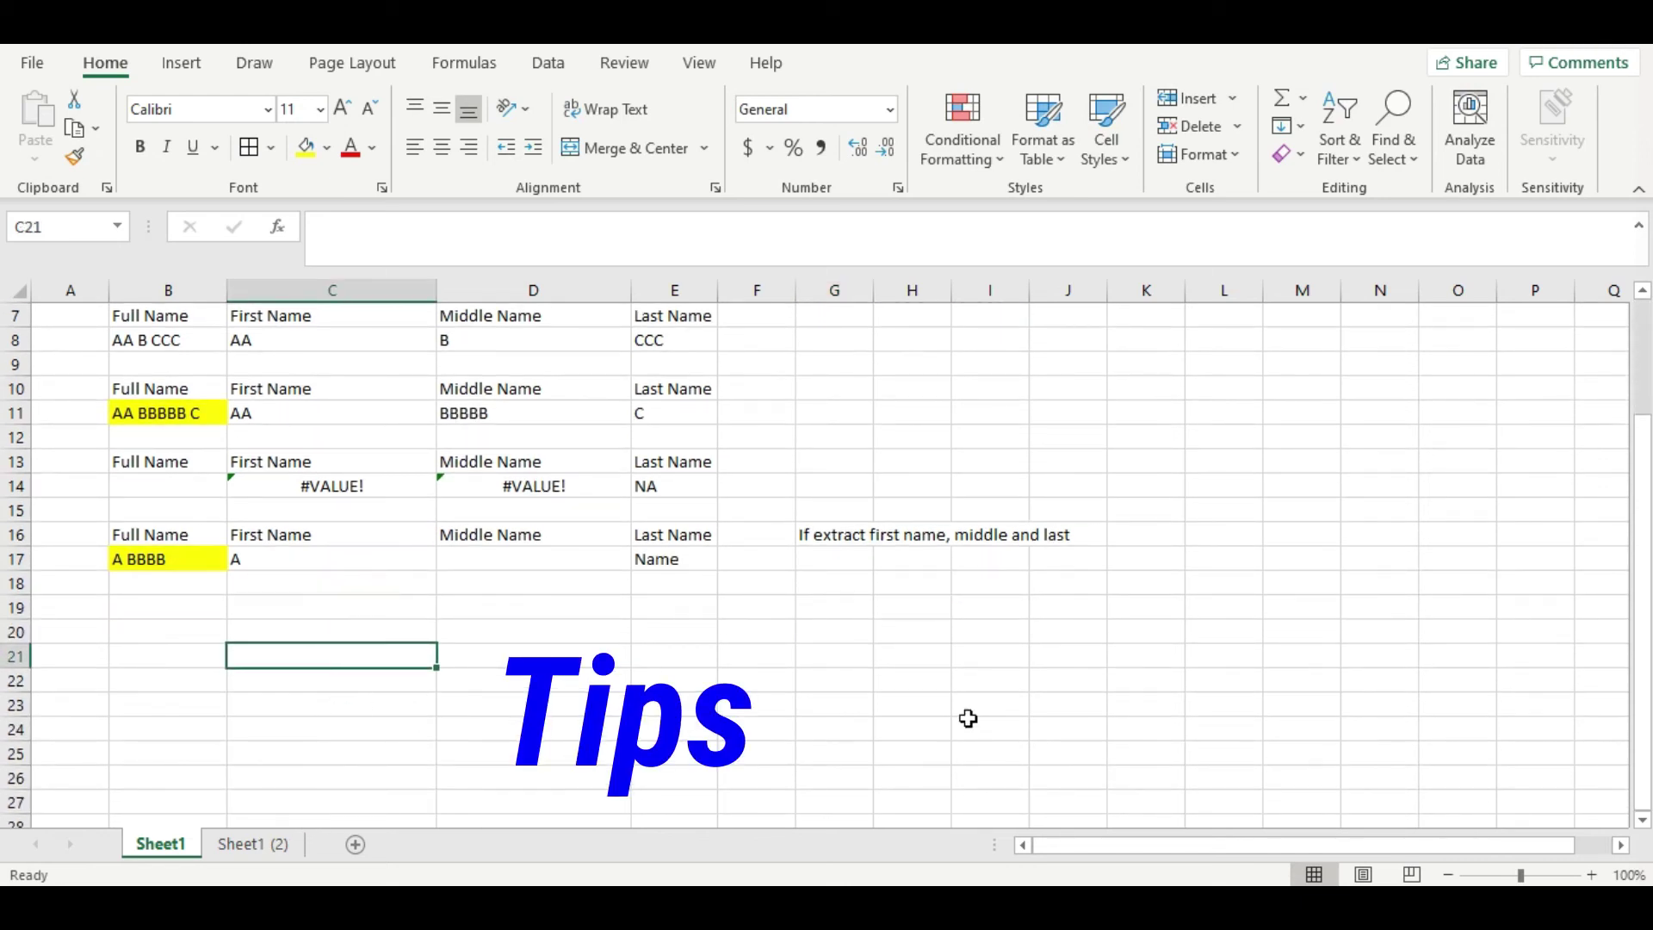
scroll(774, 714, "up", 1)
left_click(992, 730)
left_click(991, 708)
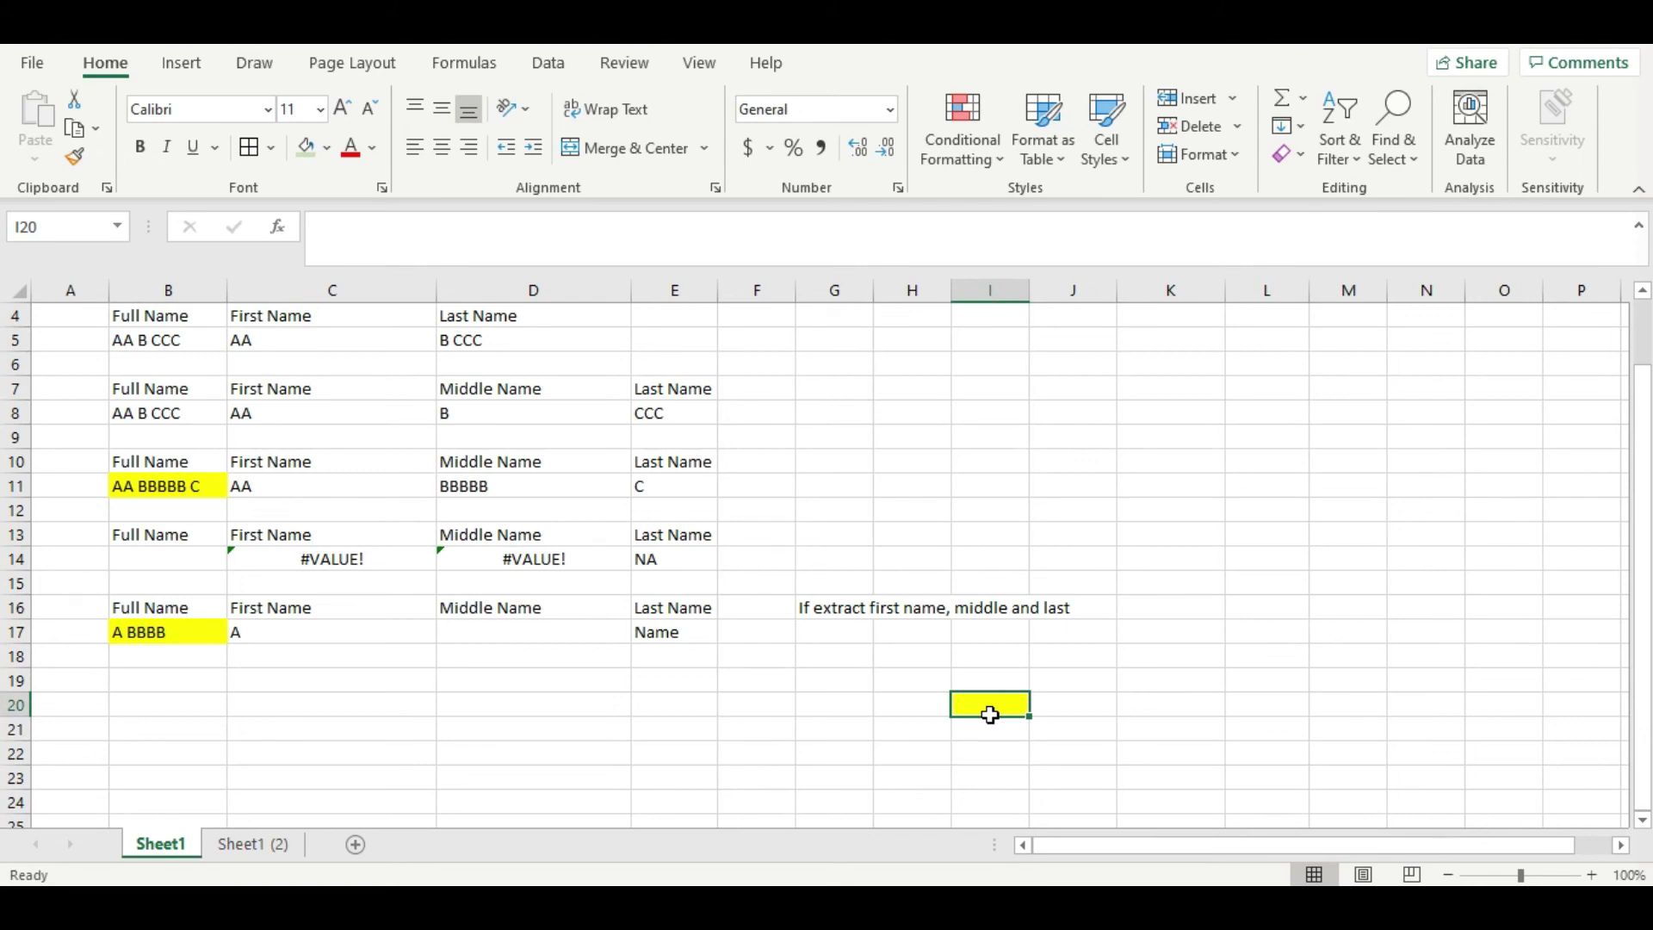
Enter the heading "Full Nmae" in I19 above the yellow cell.
left_click(968, 665)
left_click(1009, 685)
type("F")
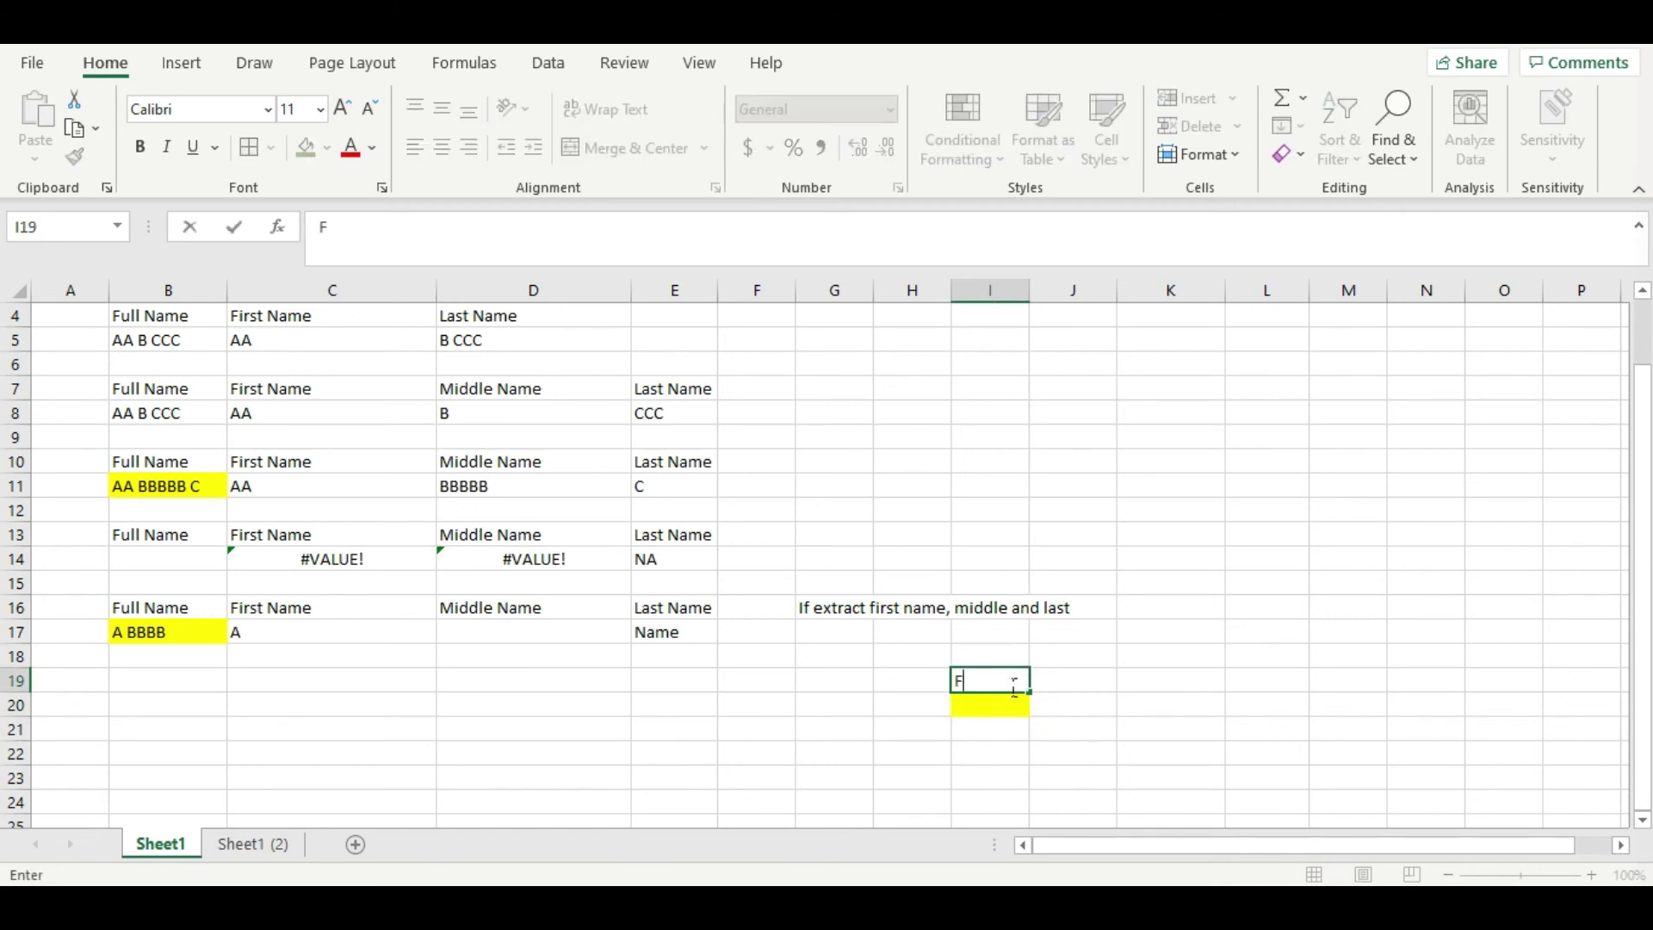
type("ull Nmae")
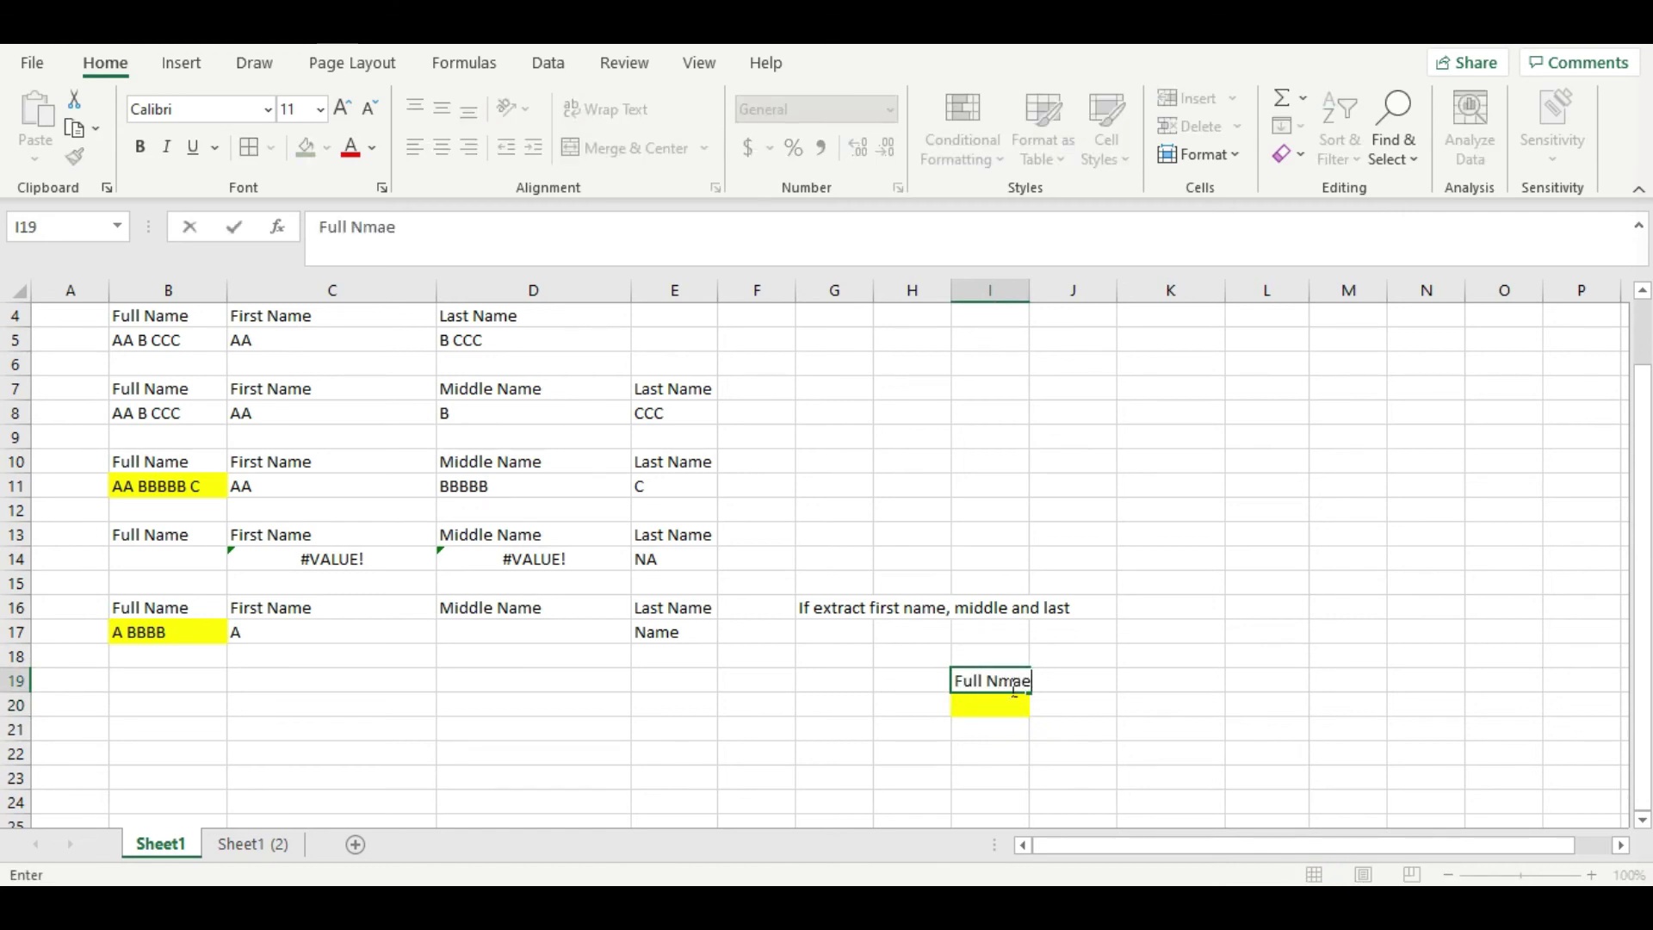
Enter the headings "First name", "Middle name" and "Last Name" in K19, L19 and M19.
left_click(1169, 681)
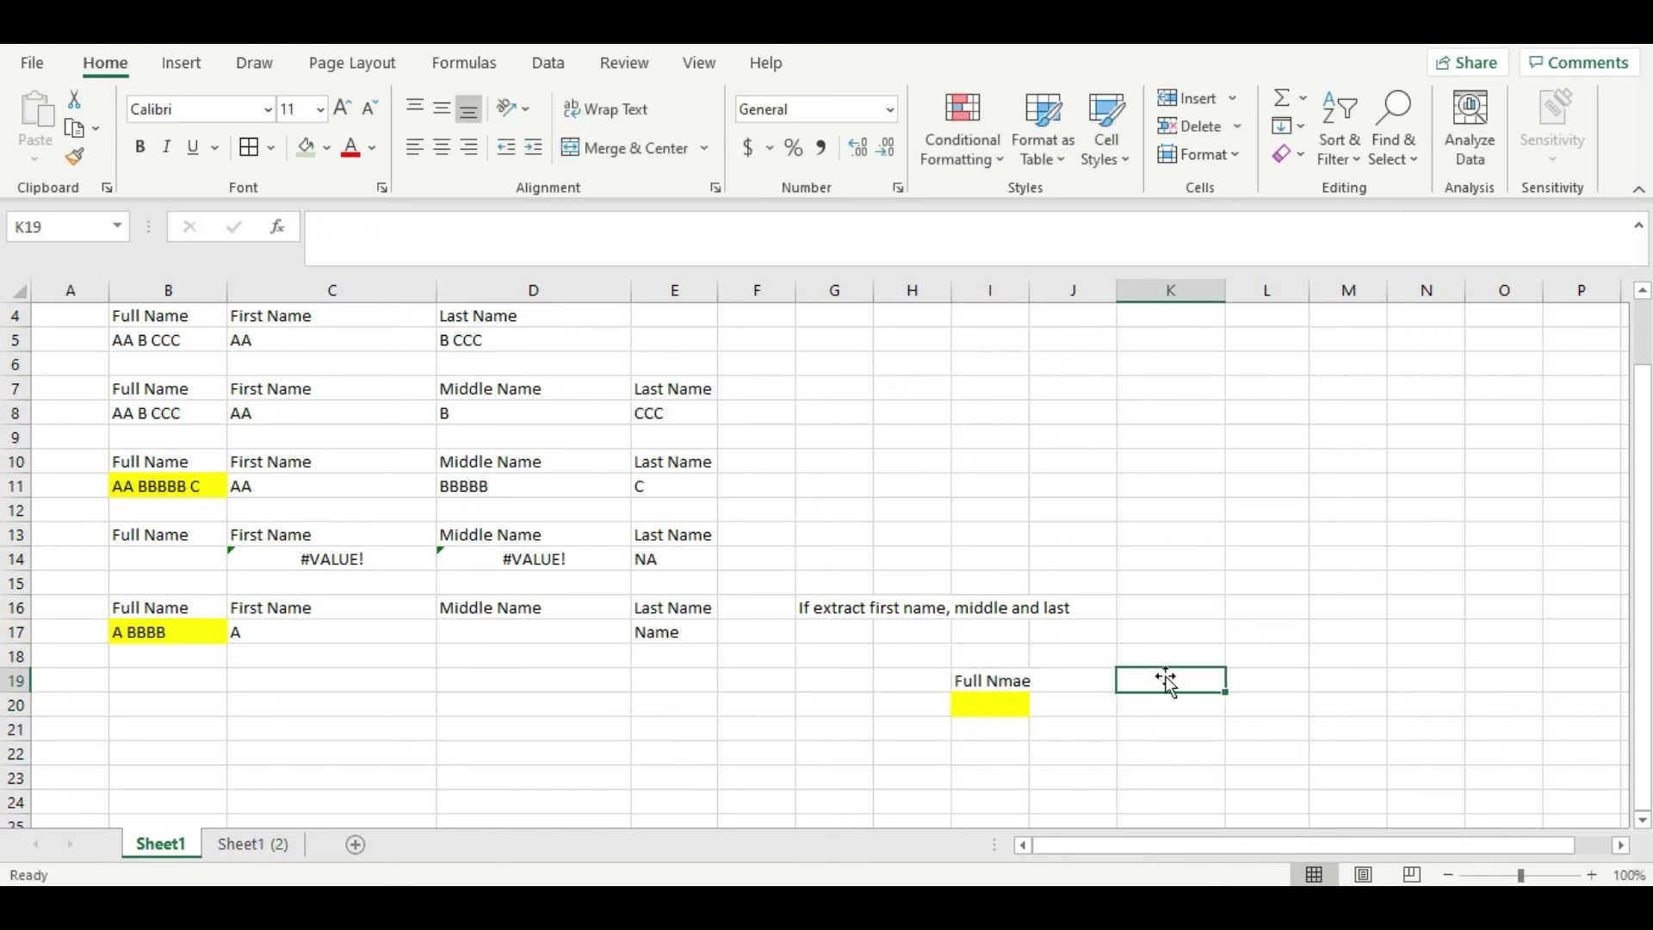
type("First")
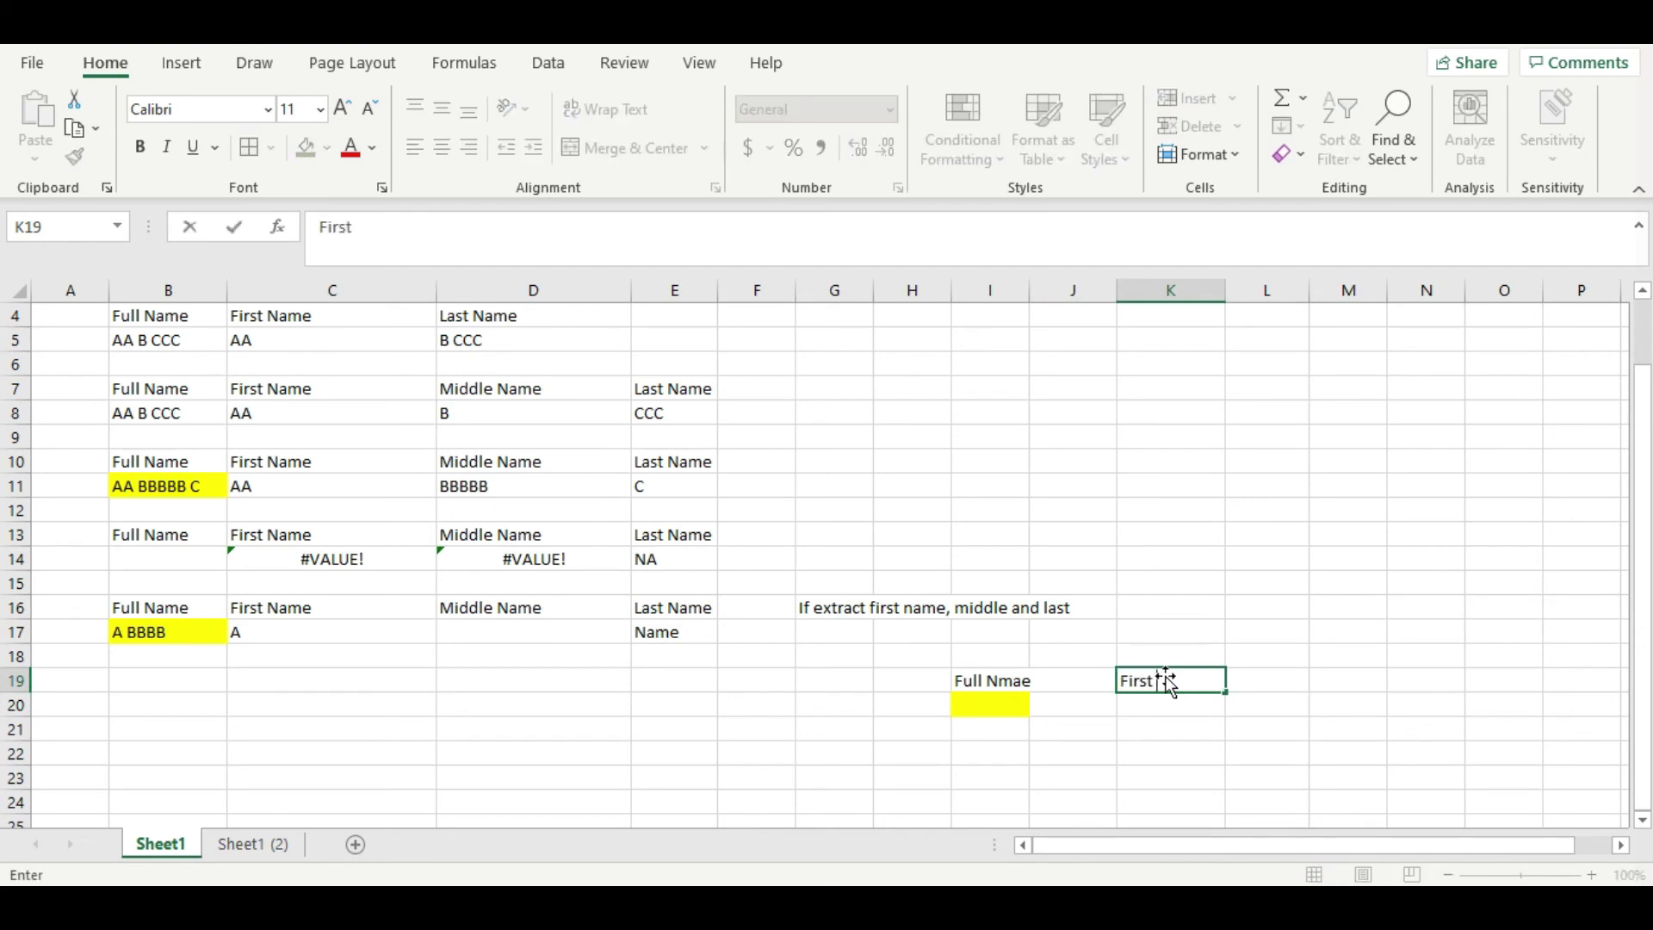
type(" Name")
key("Tab")
type("M")
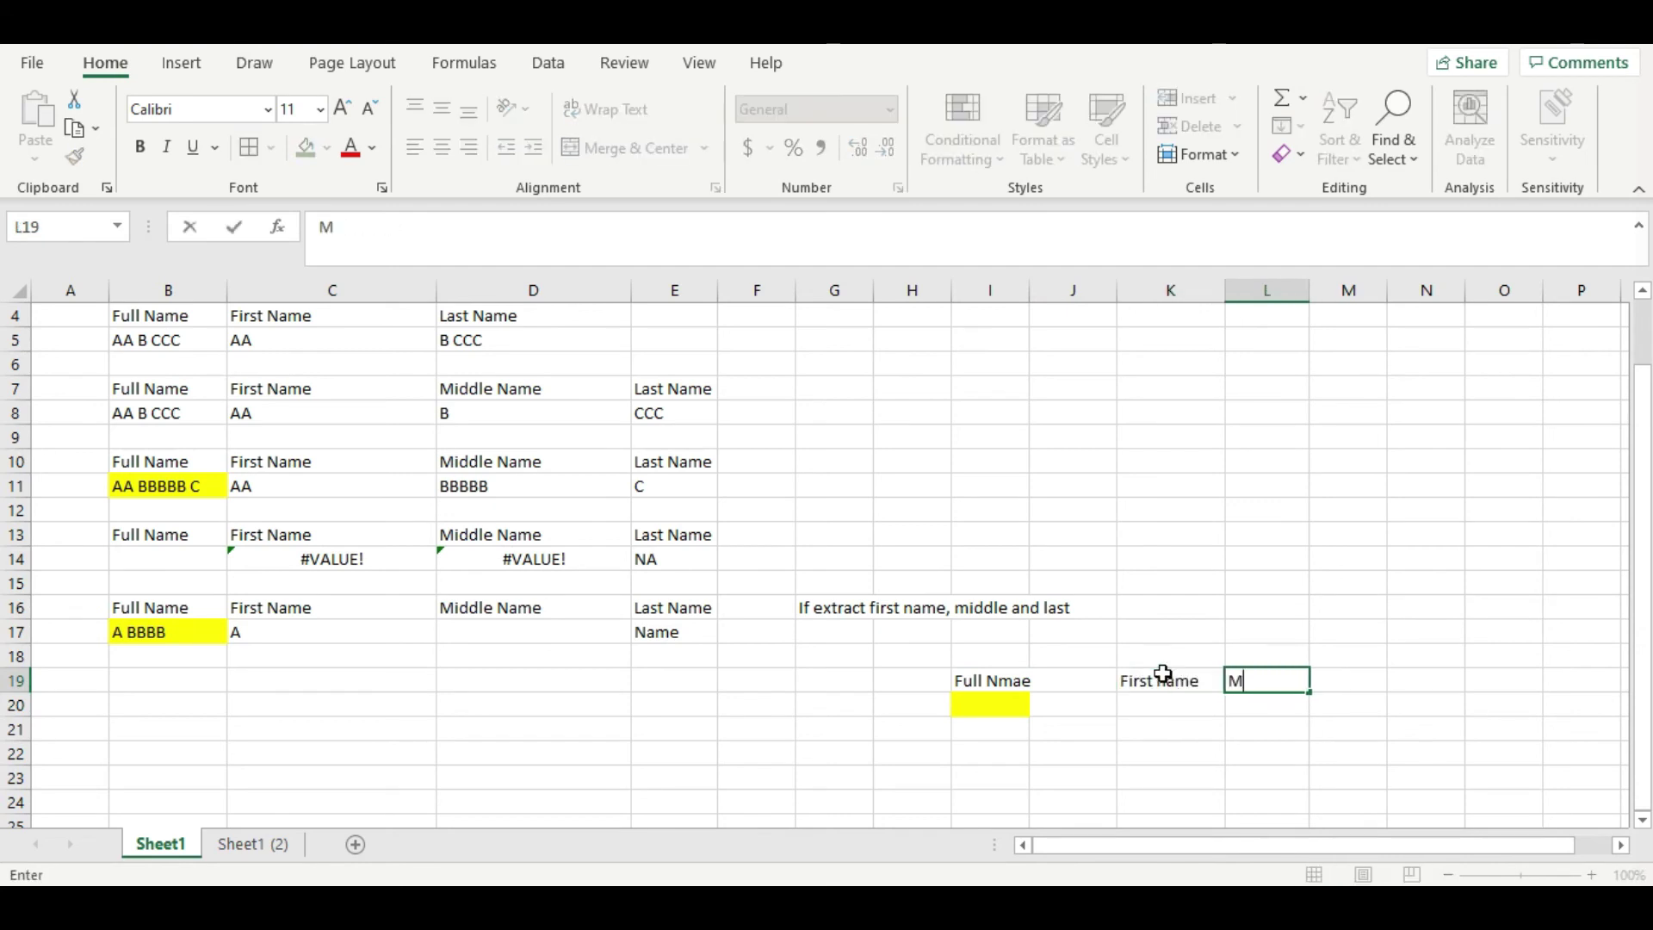
type("iddle name")
key("Tab")
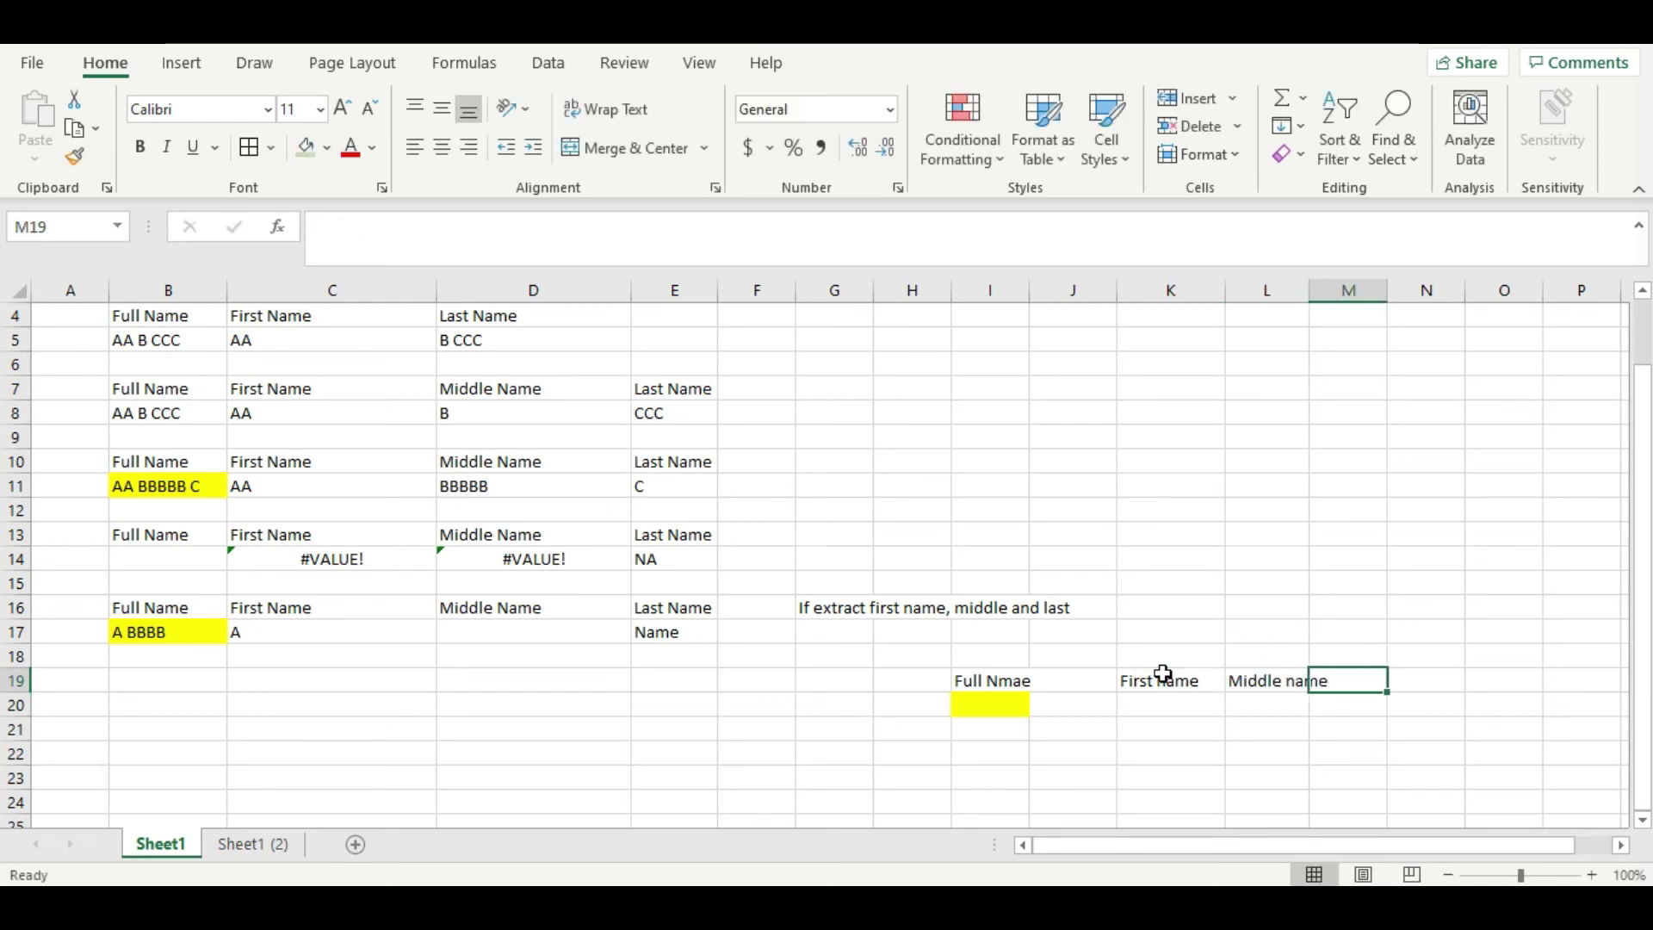
type("Last")
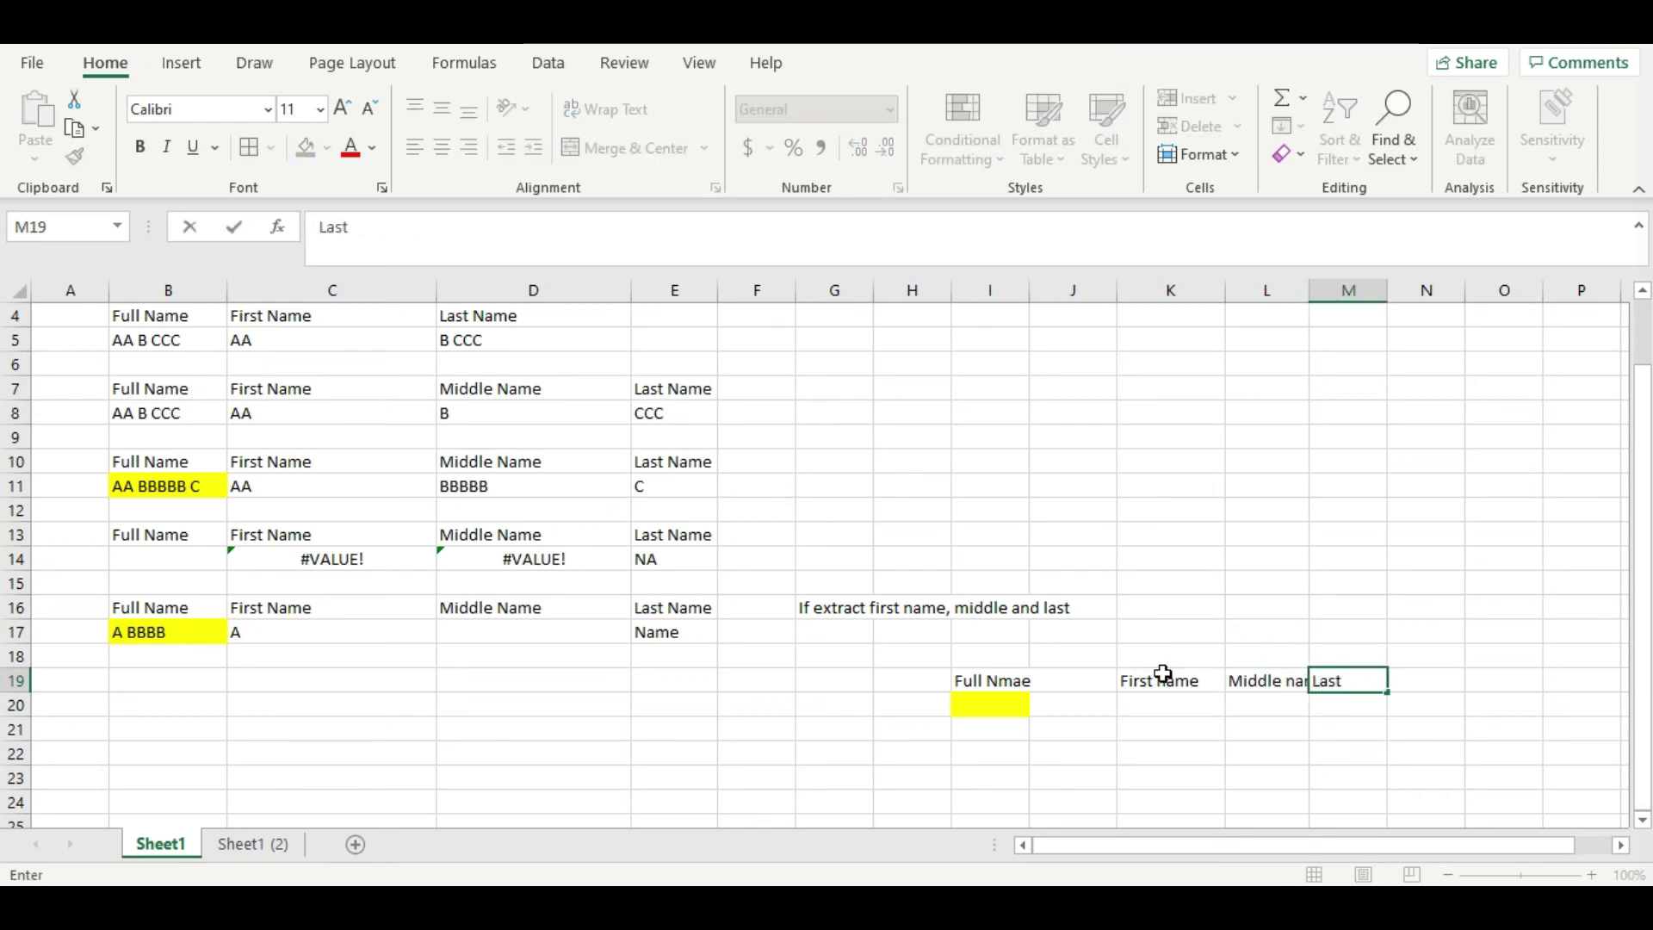
type(" Name")
key("Tab")
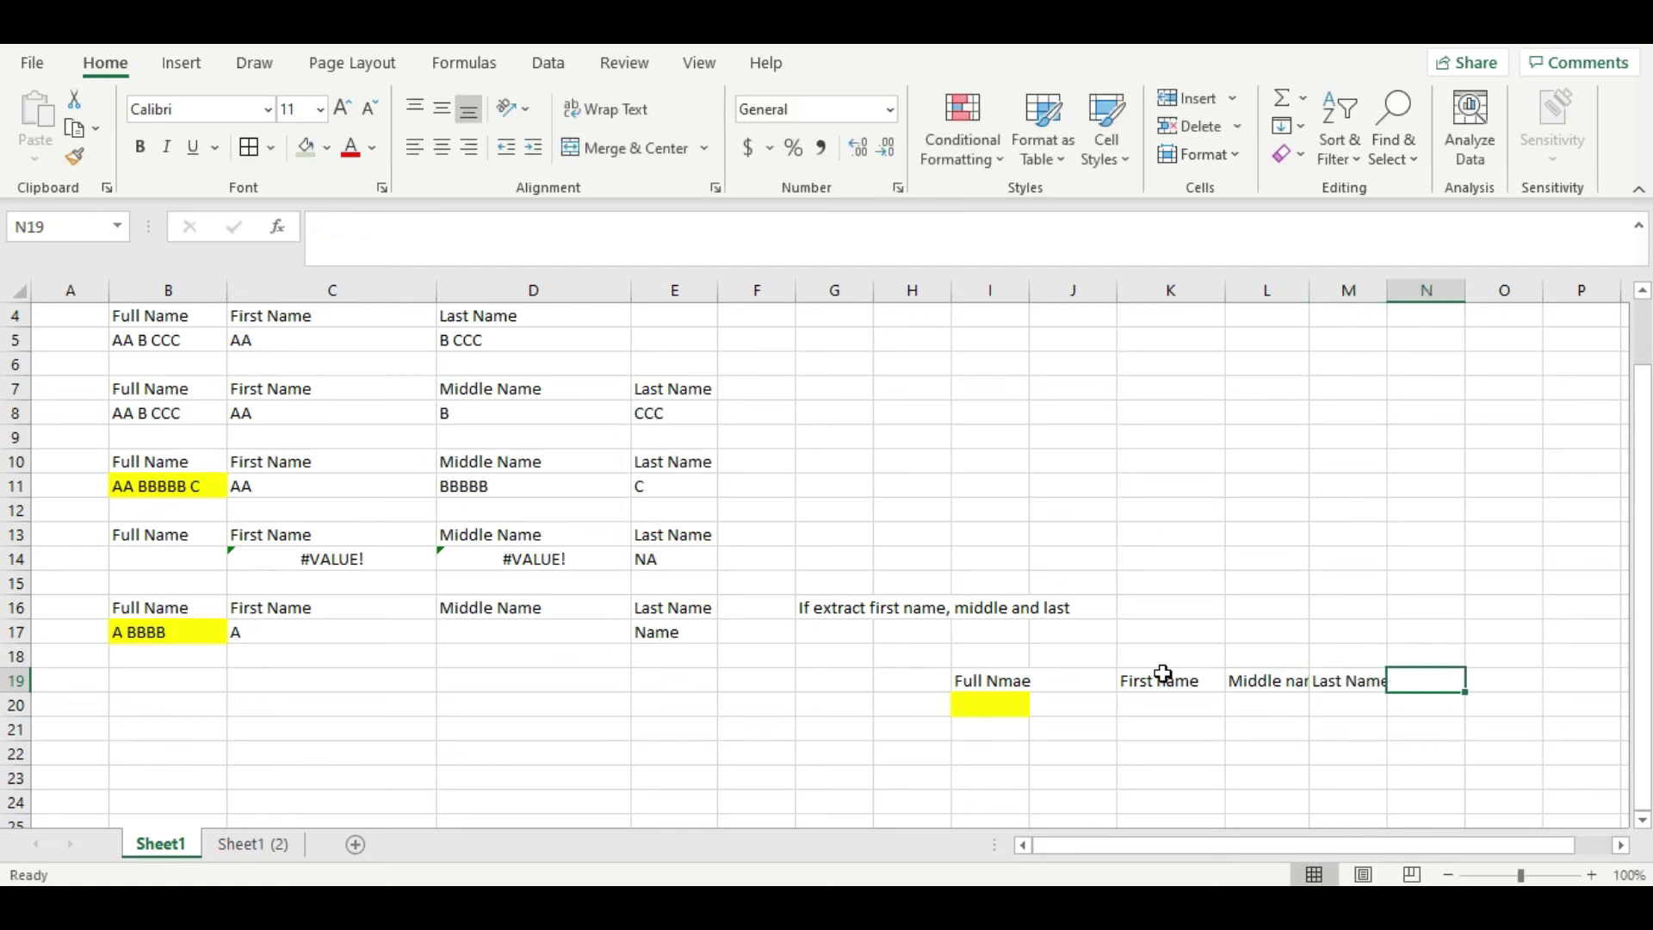
Copy the name formulas from C17:E17 into K20:M20.
left_click_drag(369, 635, 658, 635)
key("ctrl+c")
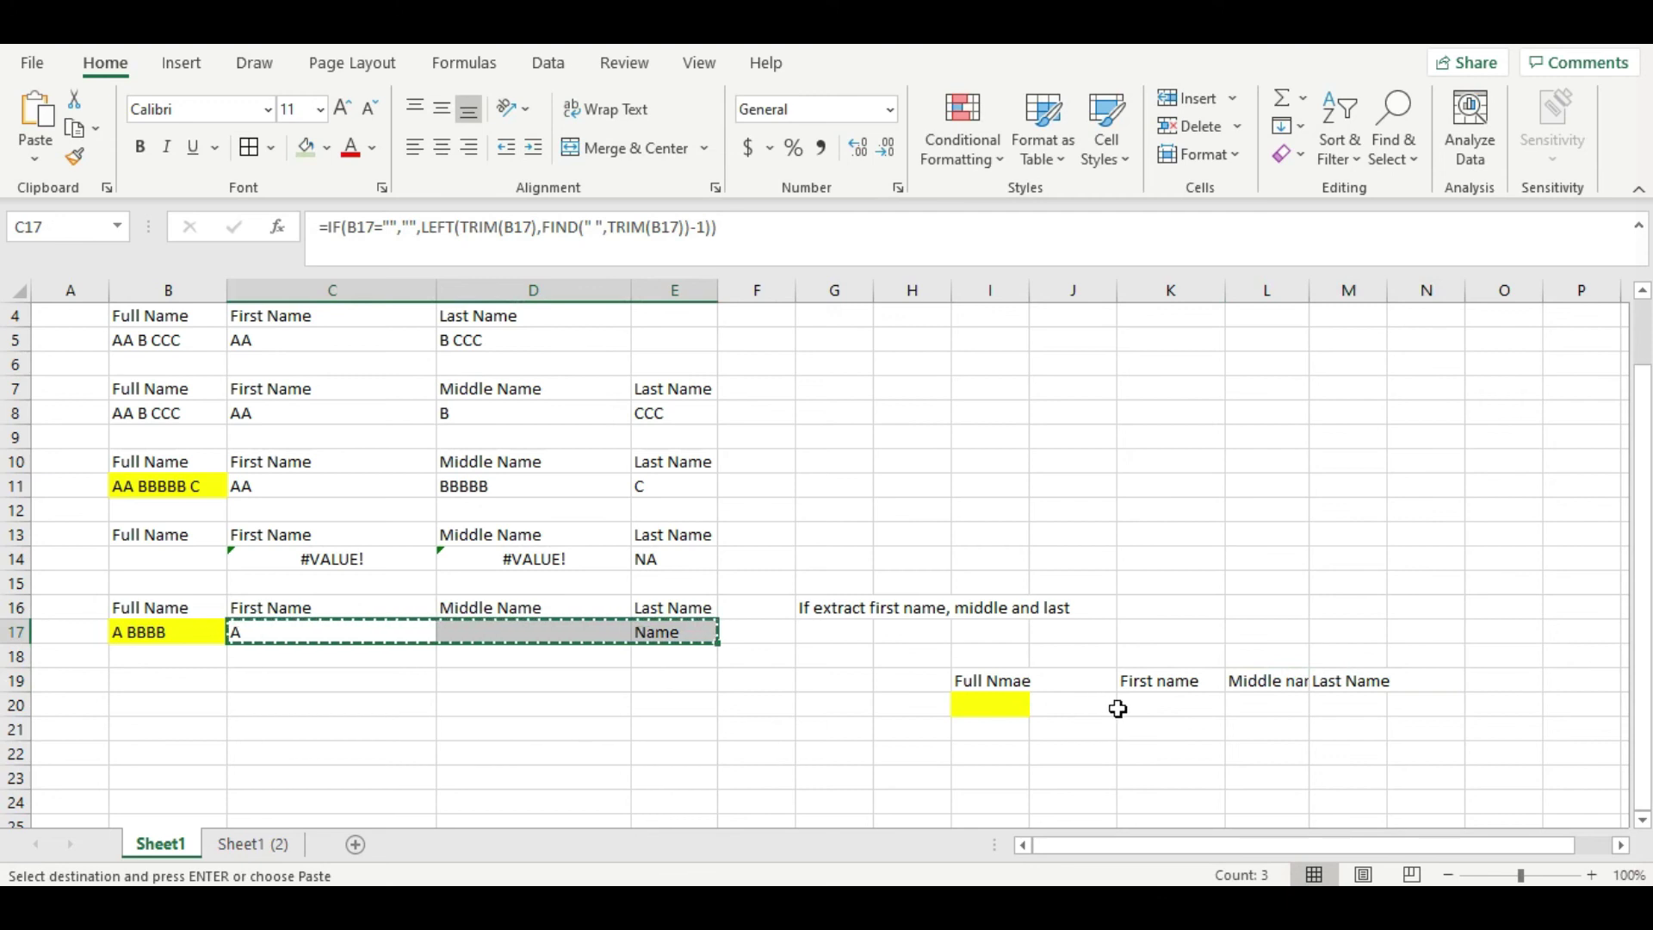
left_click(1139, 714)
key("Return")
Replace all J20 references with I20 in the copied name formulas in K20:M20.
left_click(1139, 714)
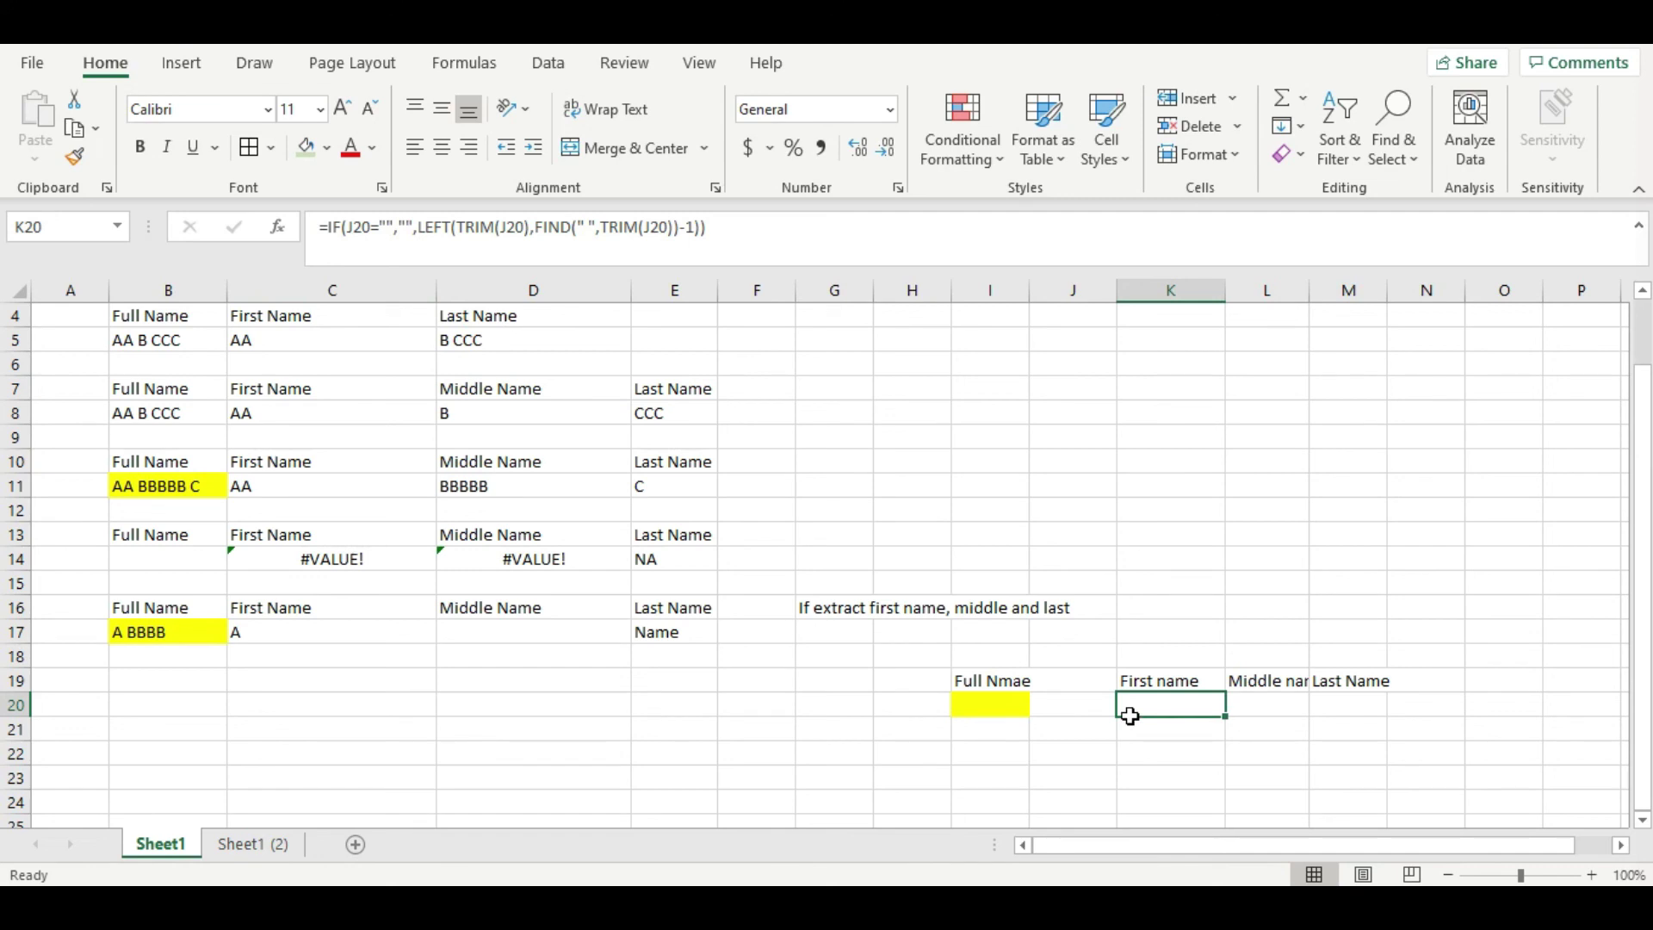
left_click_drag(1196, 711, 1337, 705)
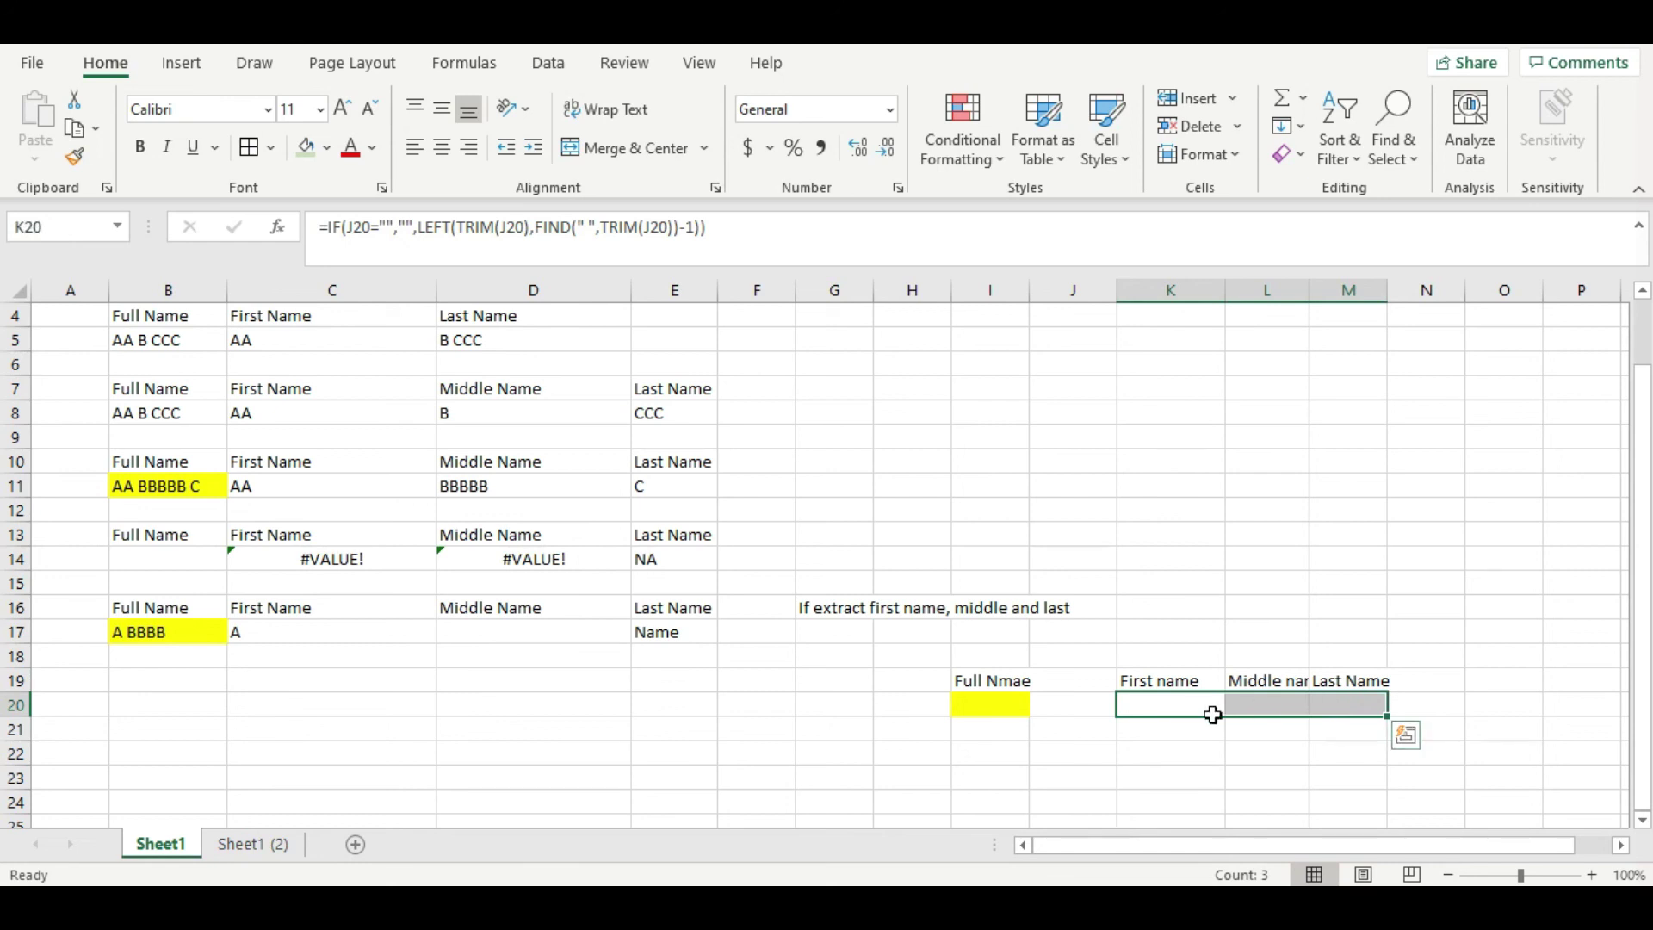
key("ctrl+h")
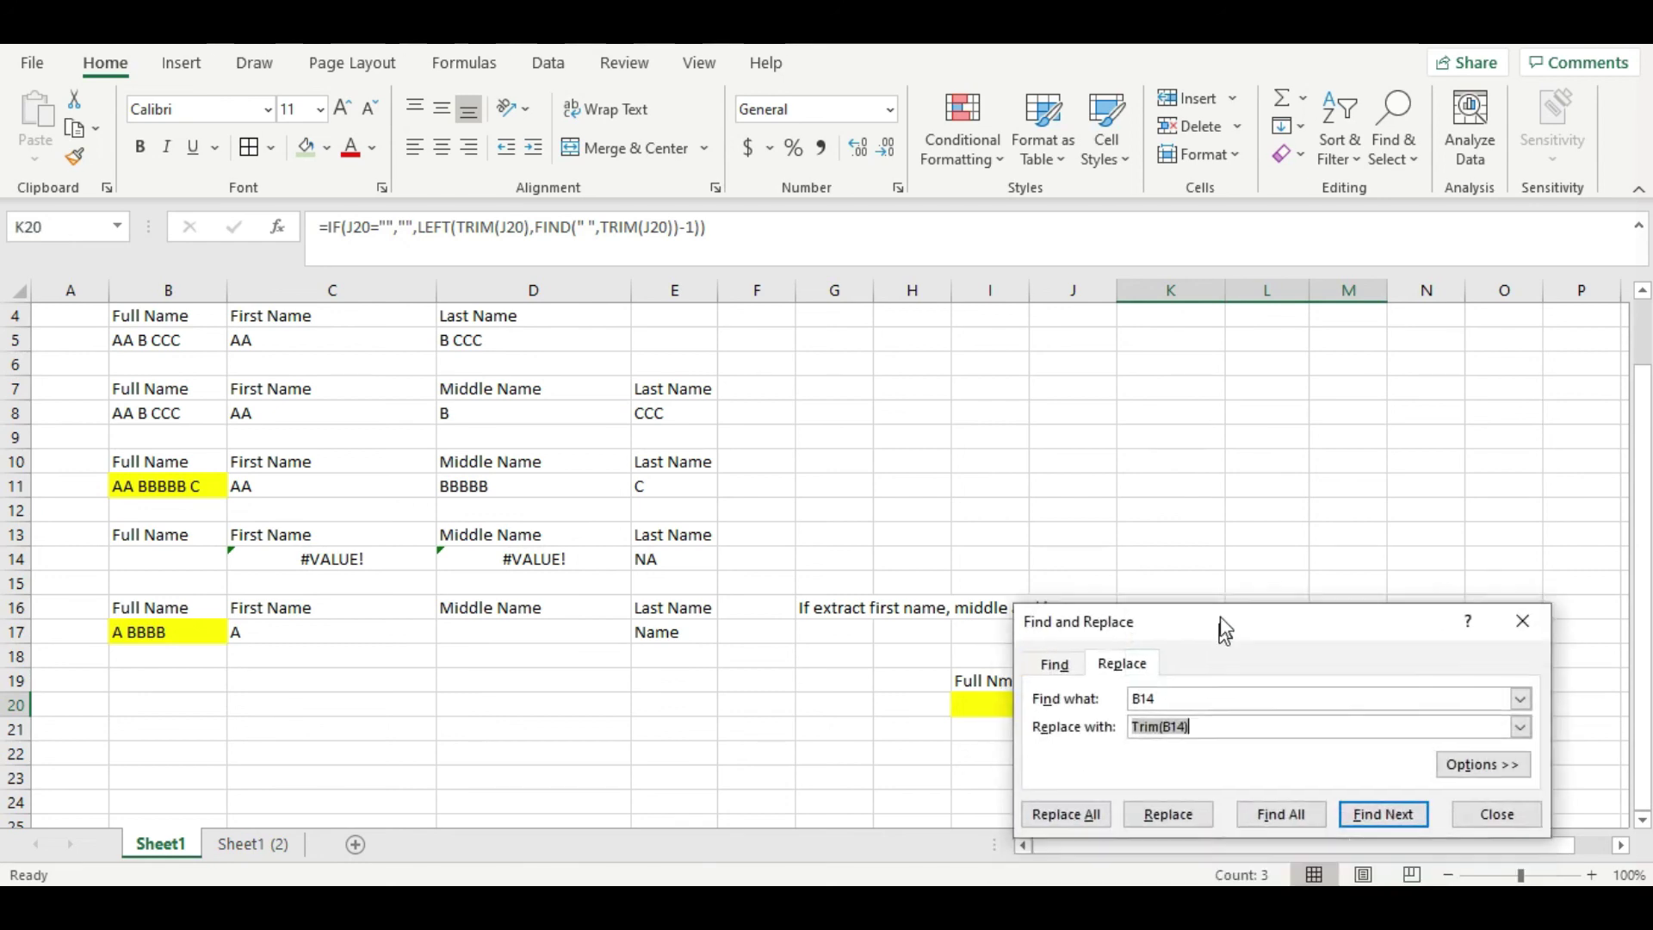
left_click_drag(1222, 629, 1336, 352)
double_click(1256, 424)
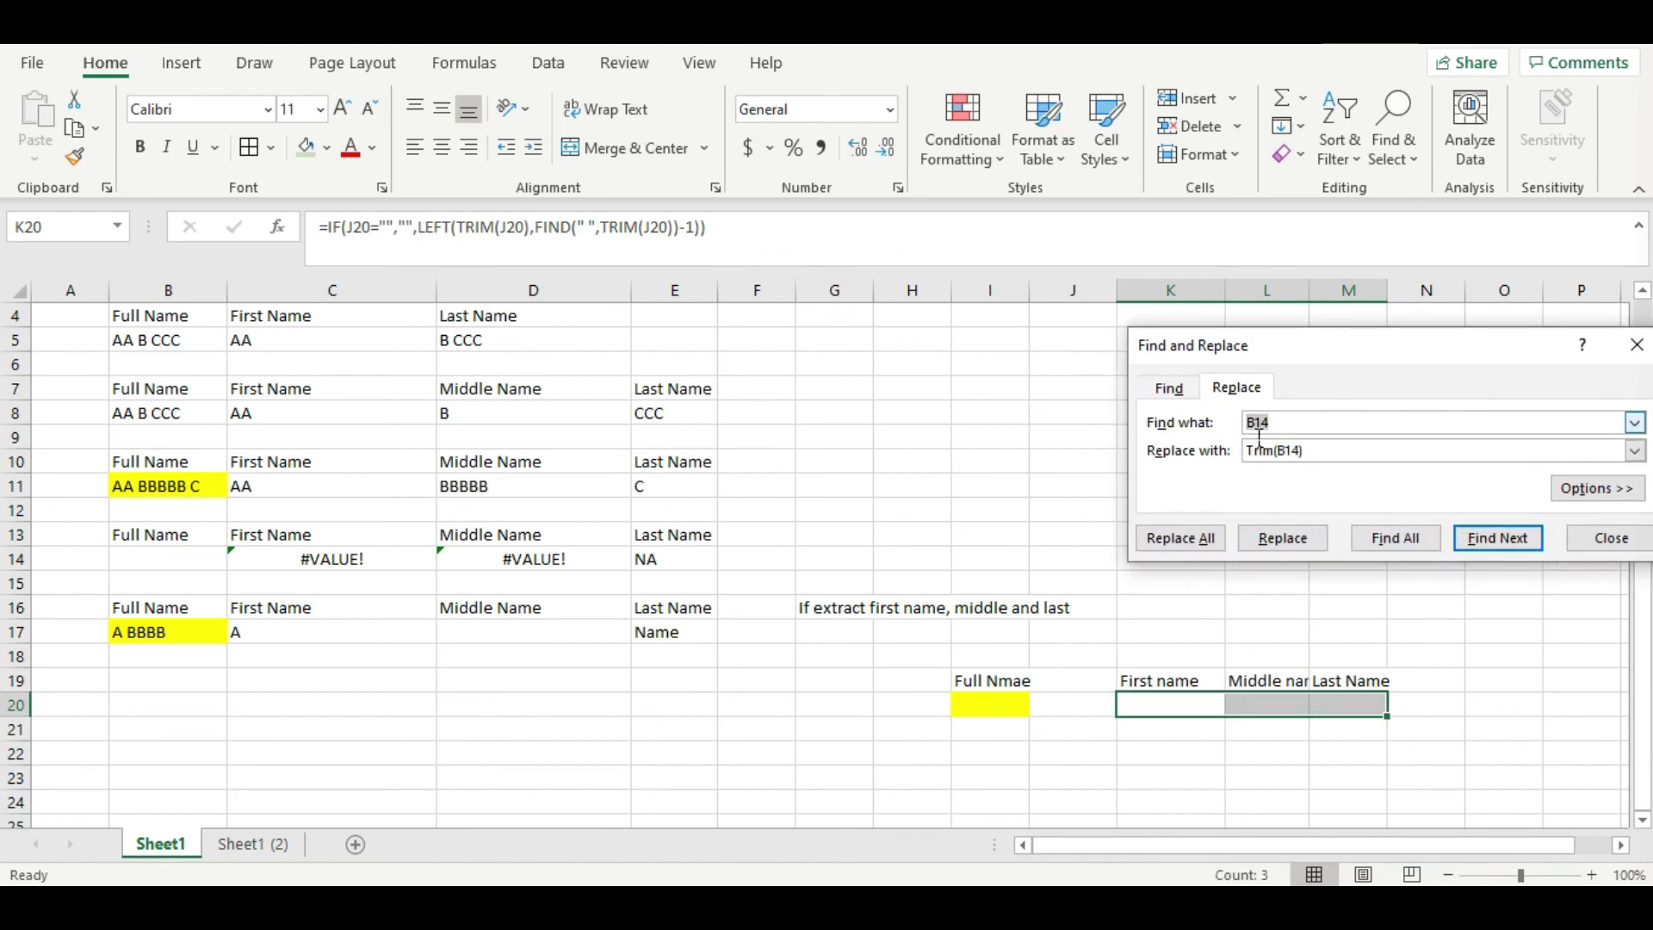
type("J20")
key("Tab")
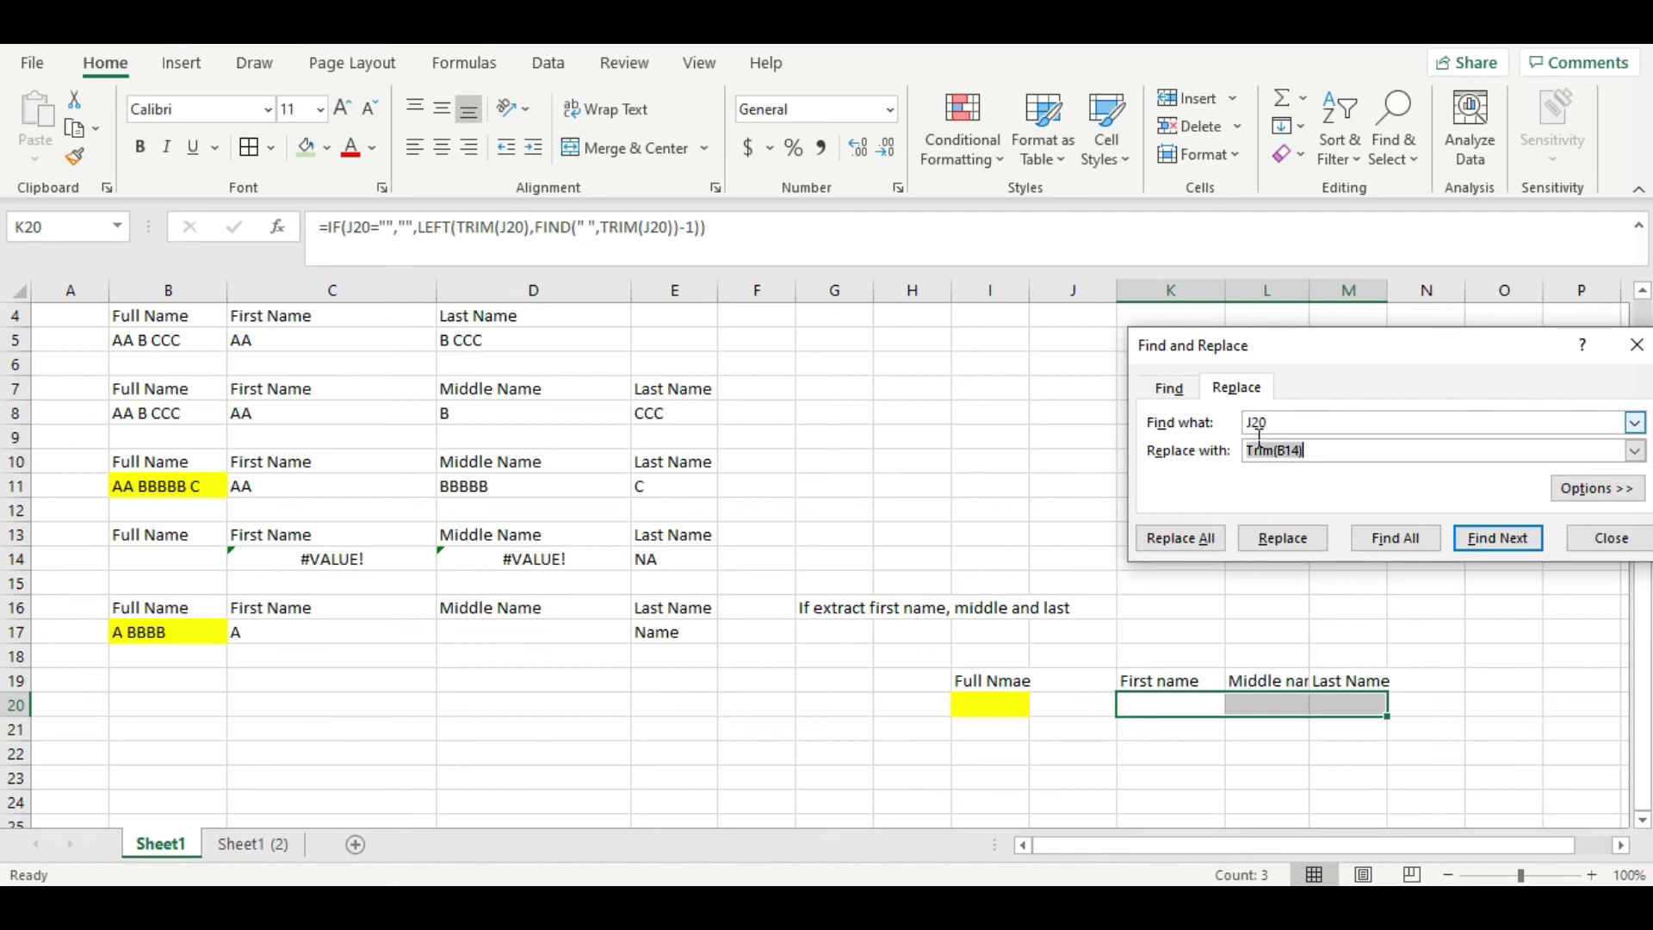
type("I20")
left_click(1196, 541)
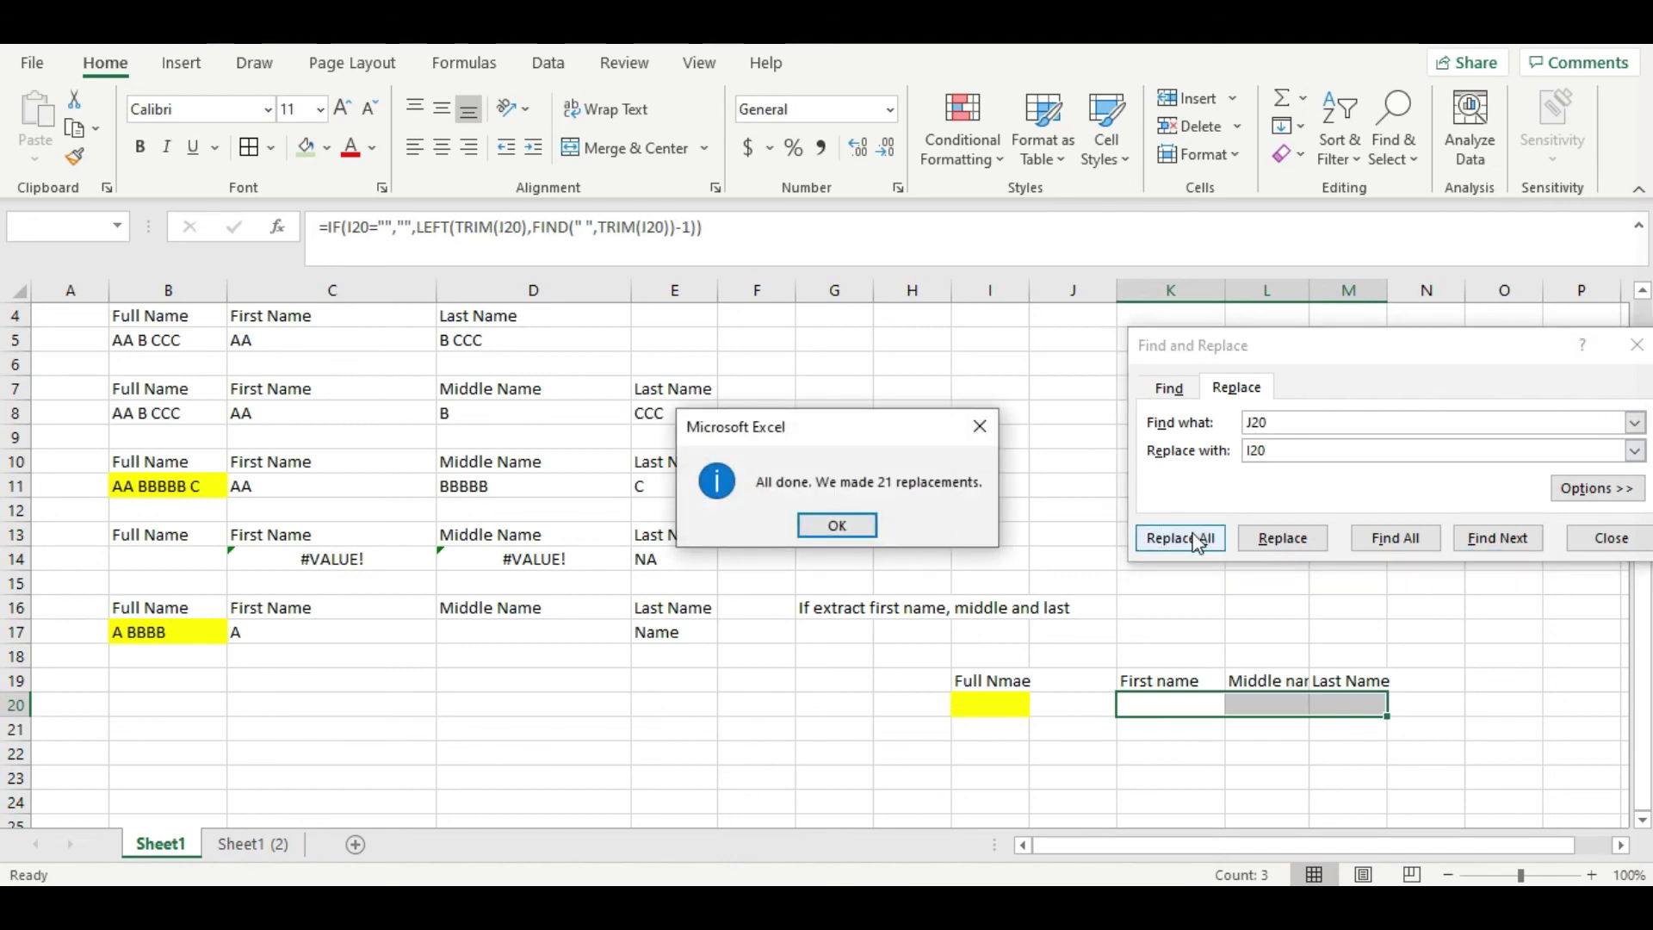
left_click(835, 525)
left_click(1610, 537)
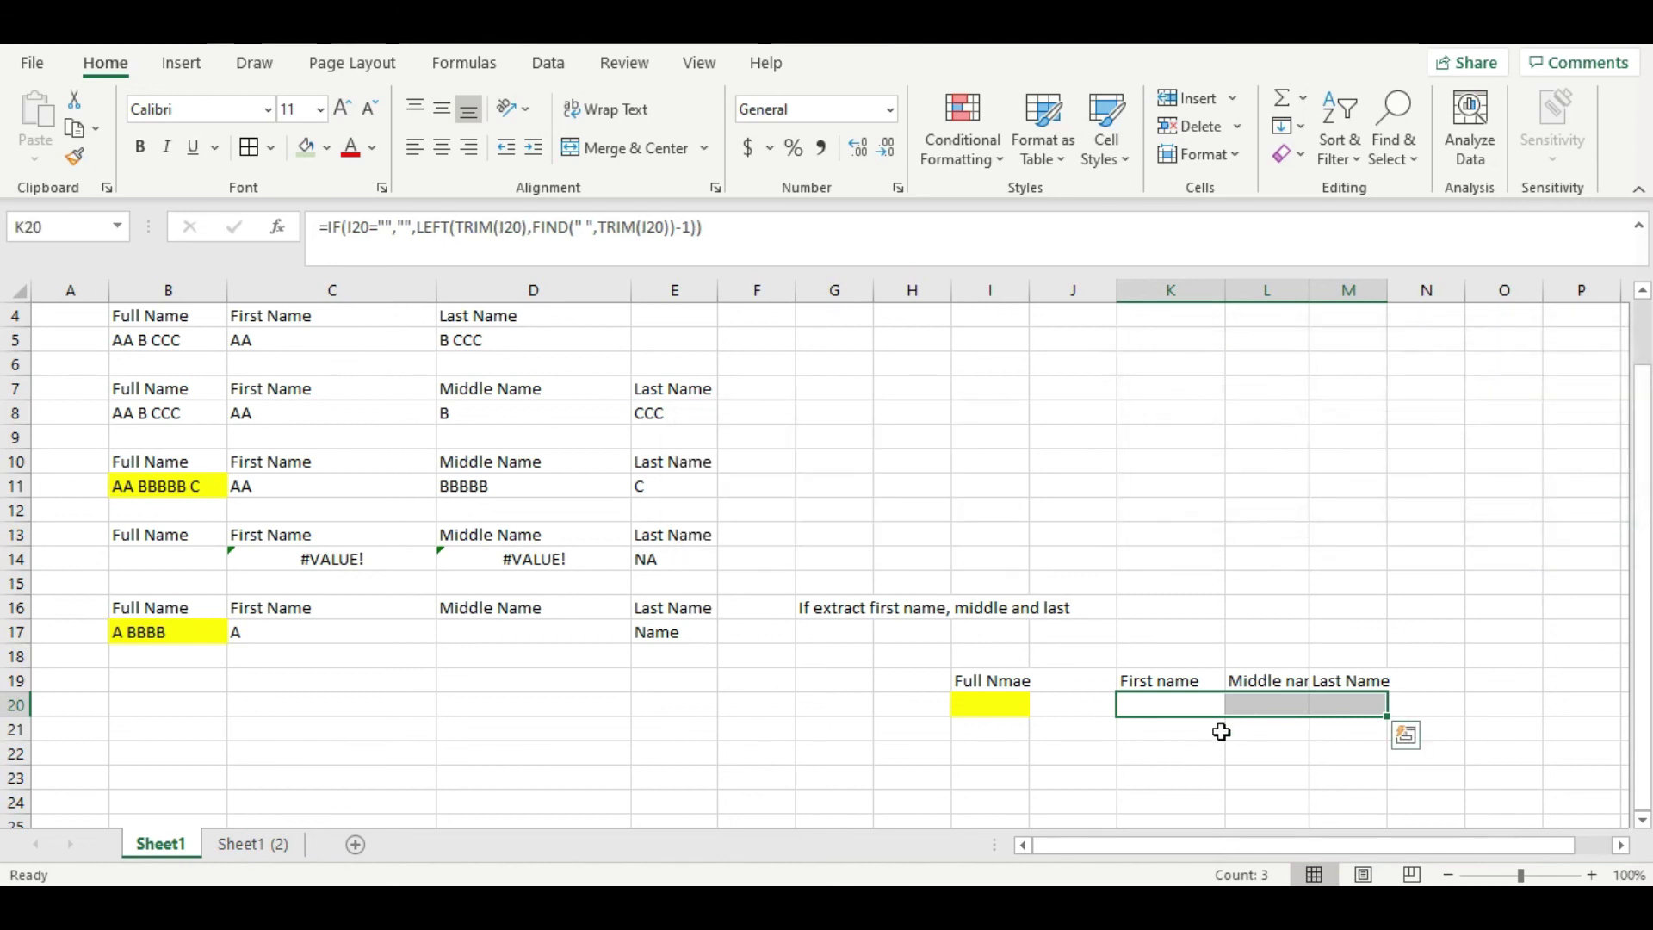
Check the cell references in the first, middle and last name formulas in K20, L20 and M20.
left_click(1190, 711)
left_click(1261, 705)
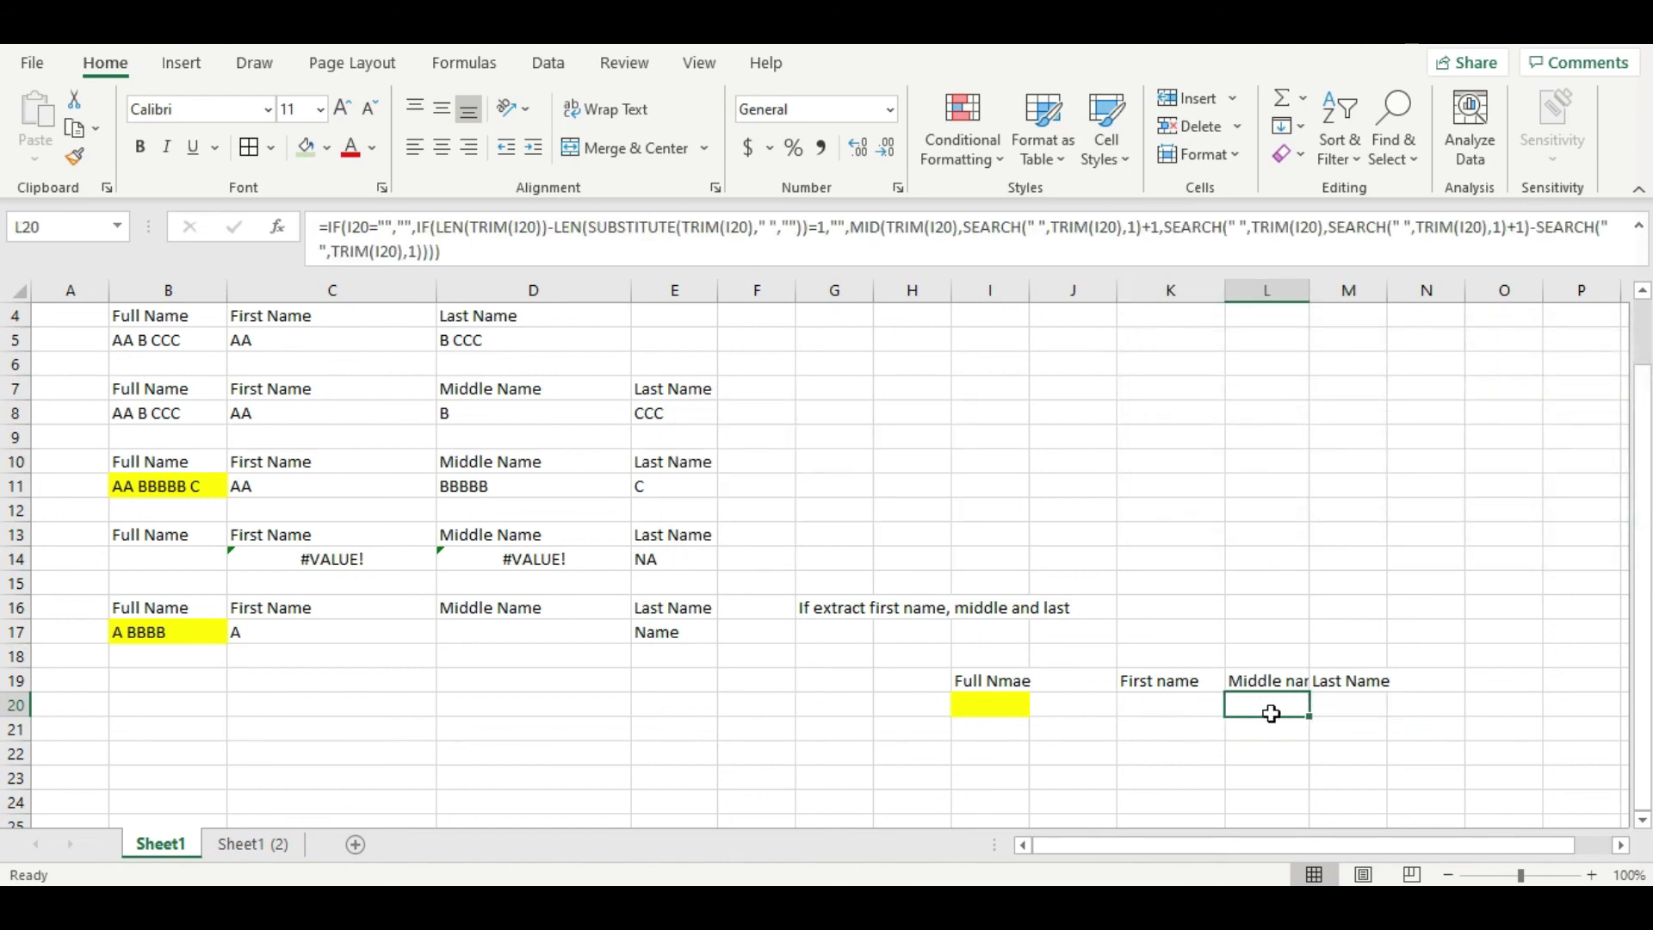
left_click(1343, 716)
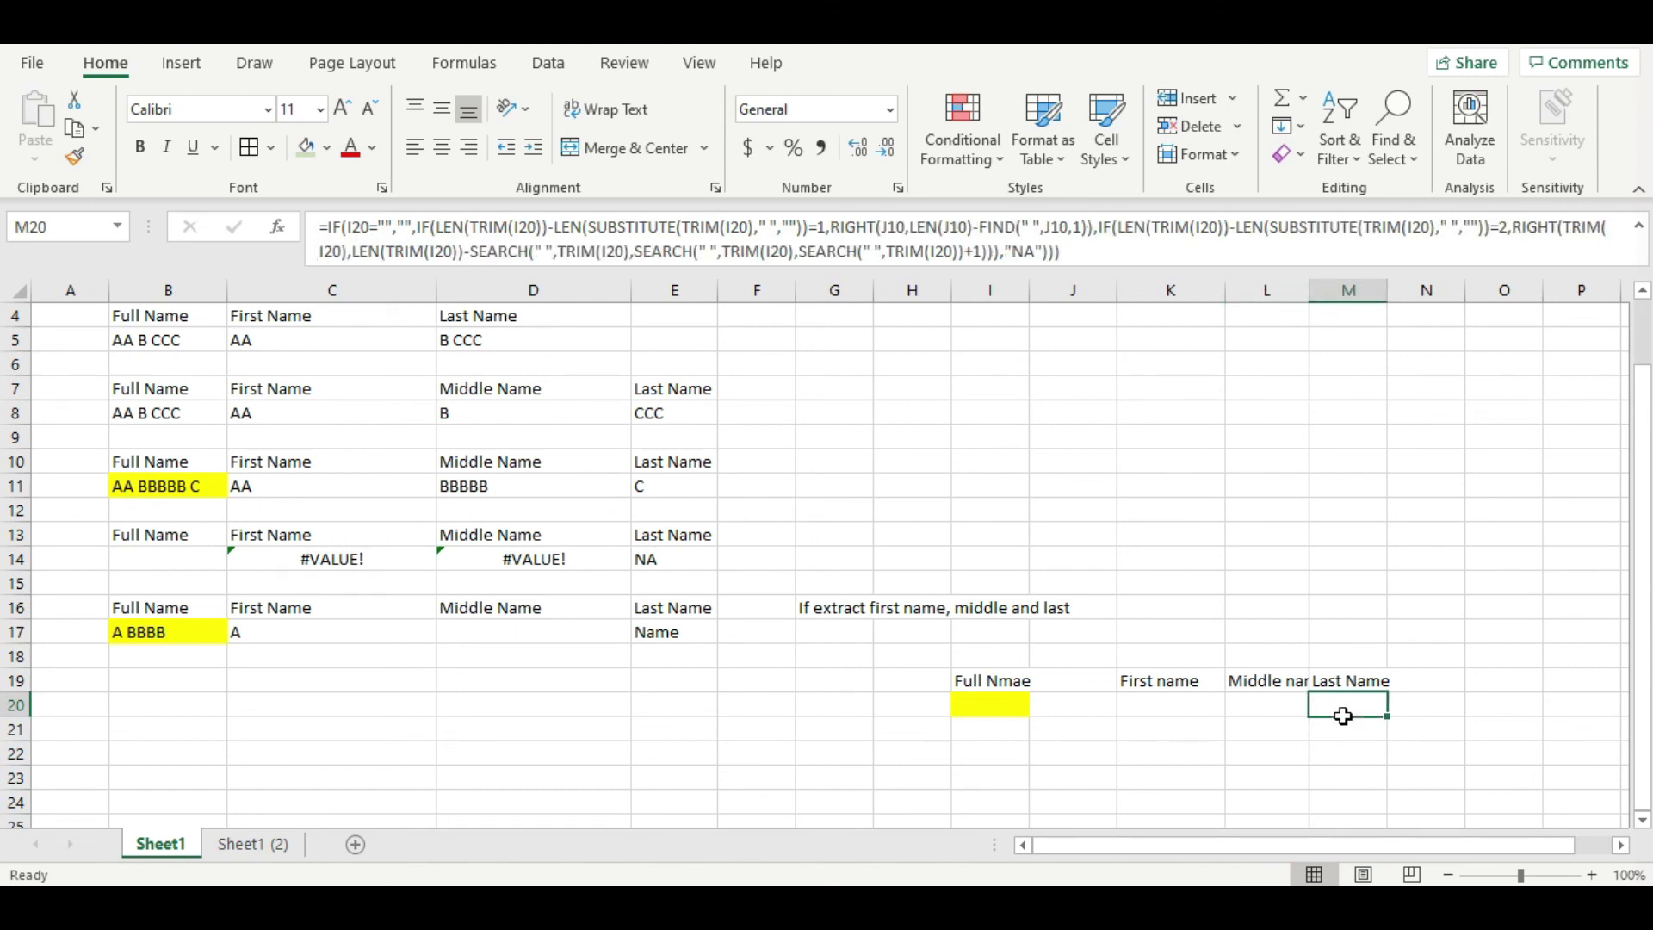
Select K20 together with the empty cell K22 and open Find and Replace for them.
left_click(1208, 717)
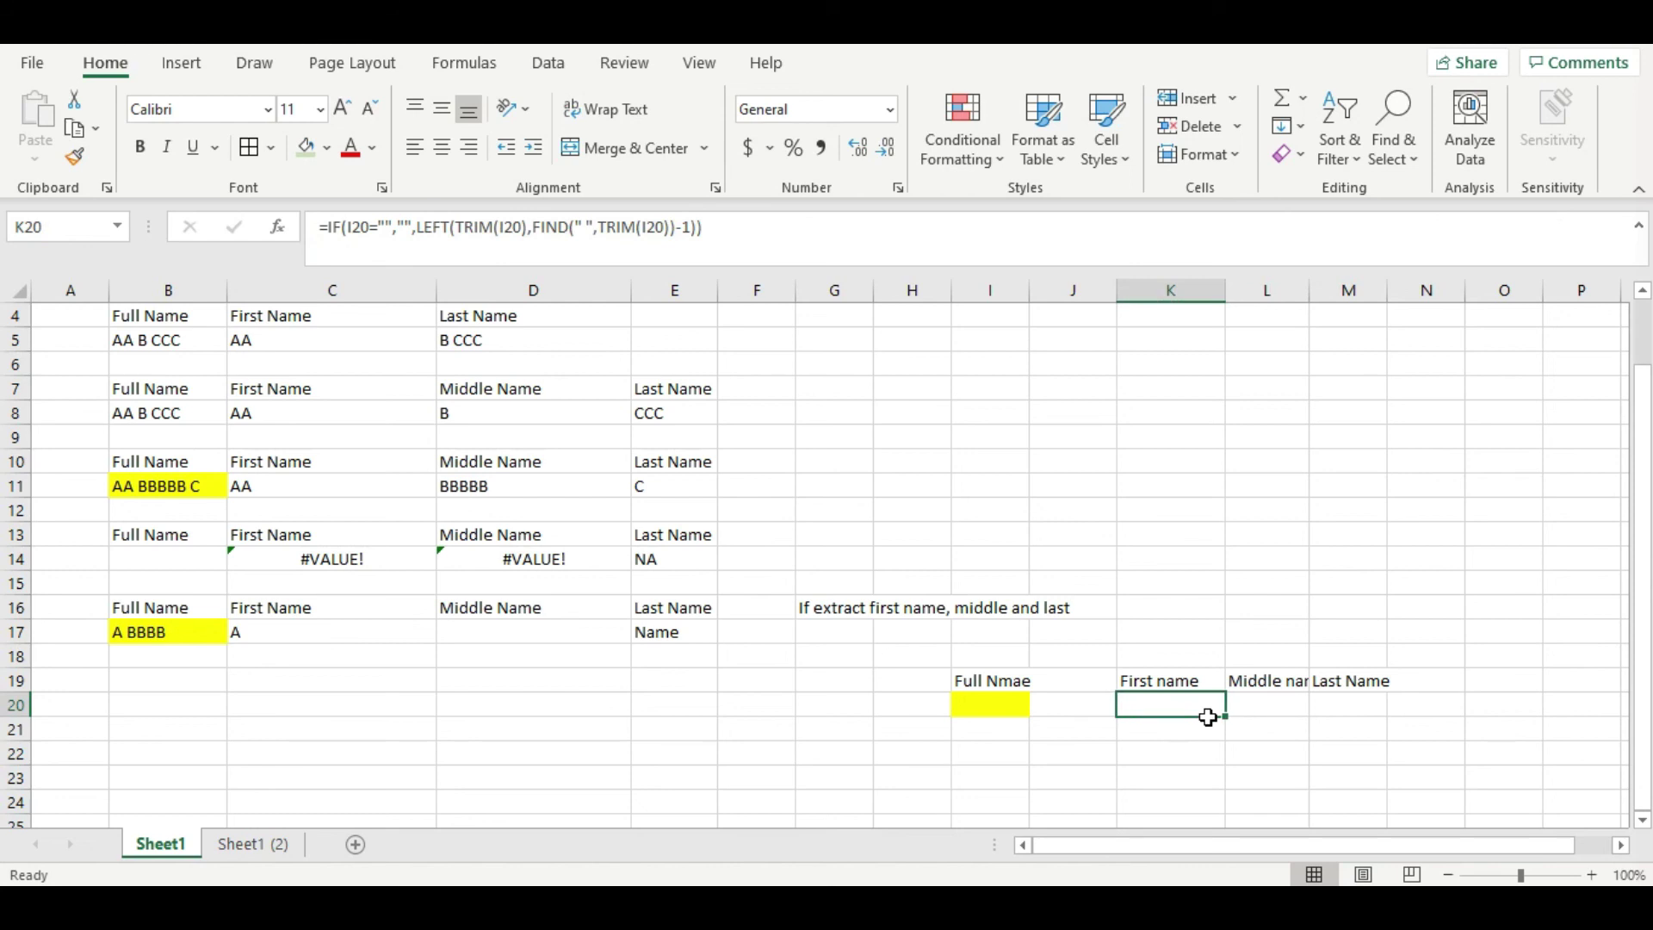
key("ctrl+h")
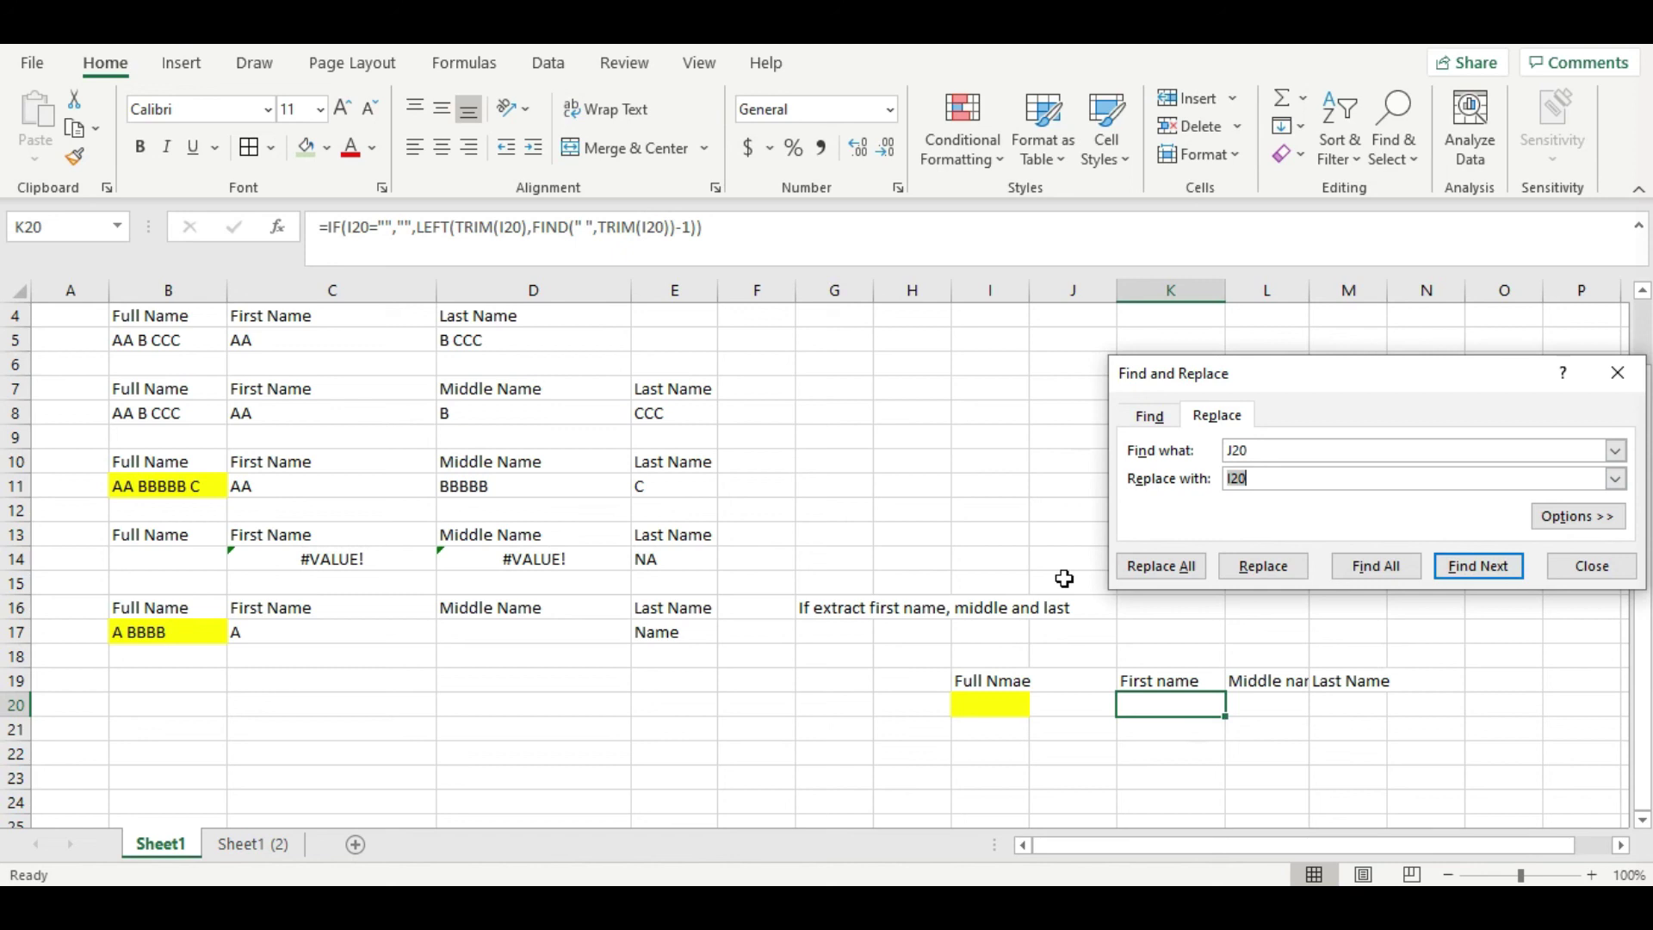
key("Escape")
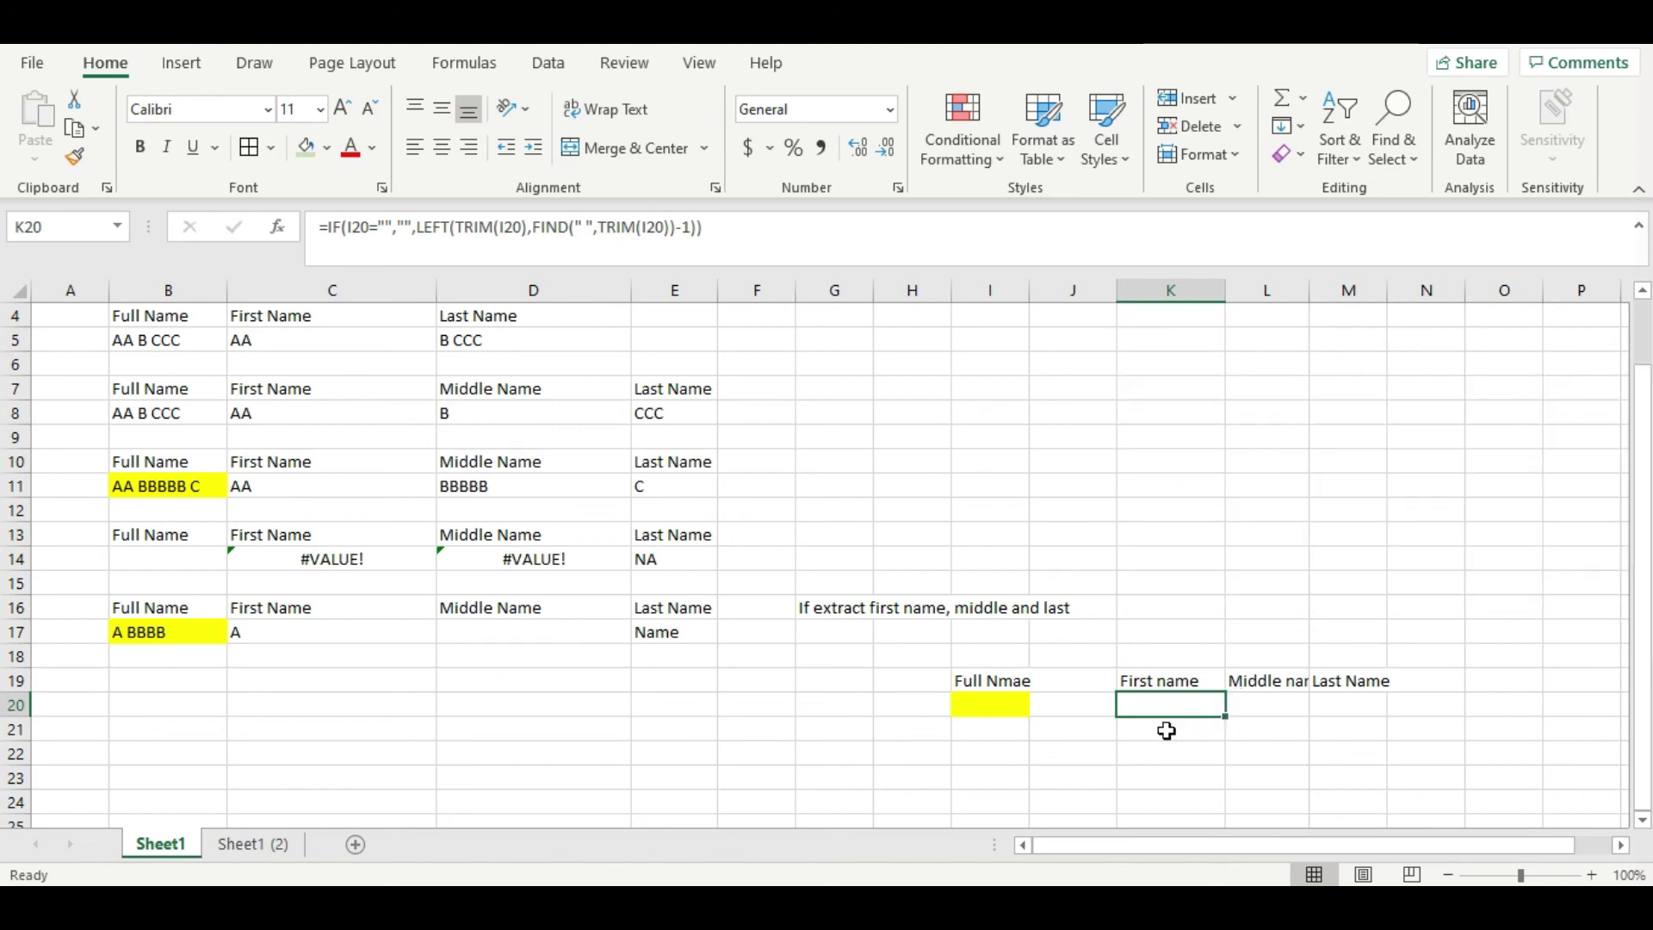
left_click(1149, 754)
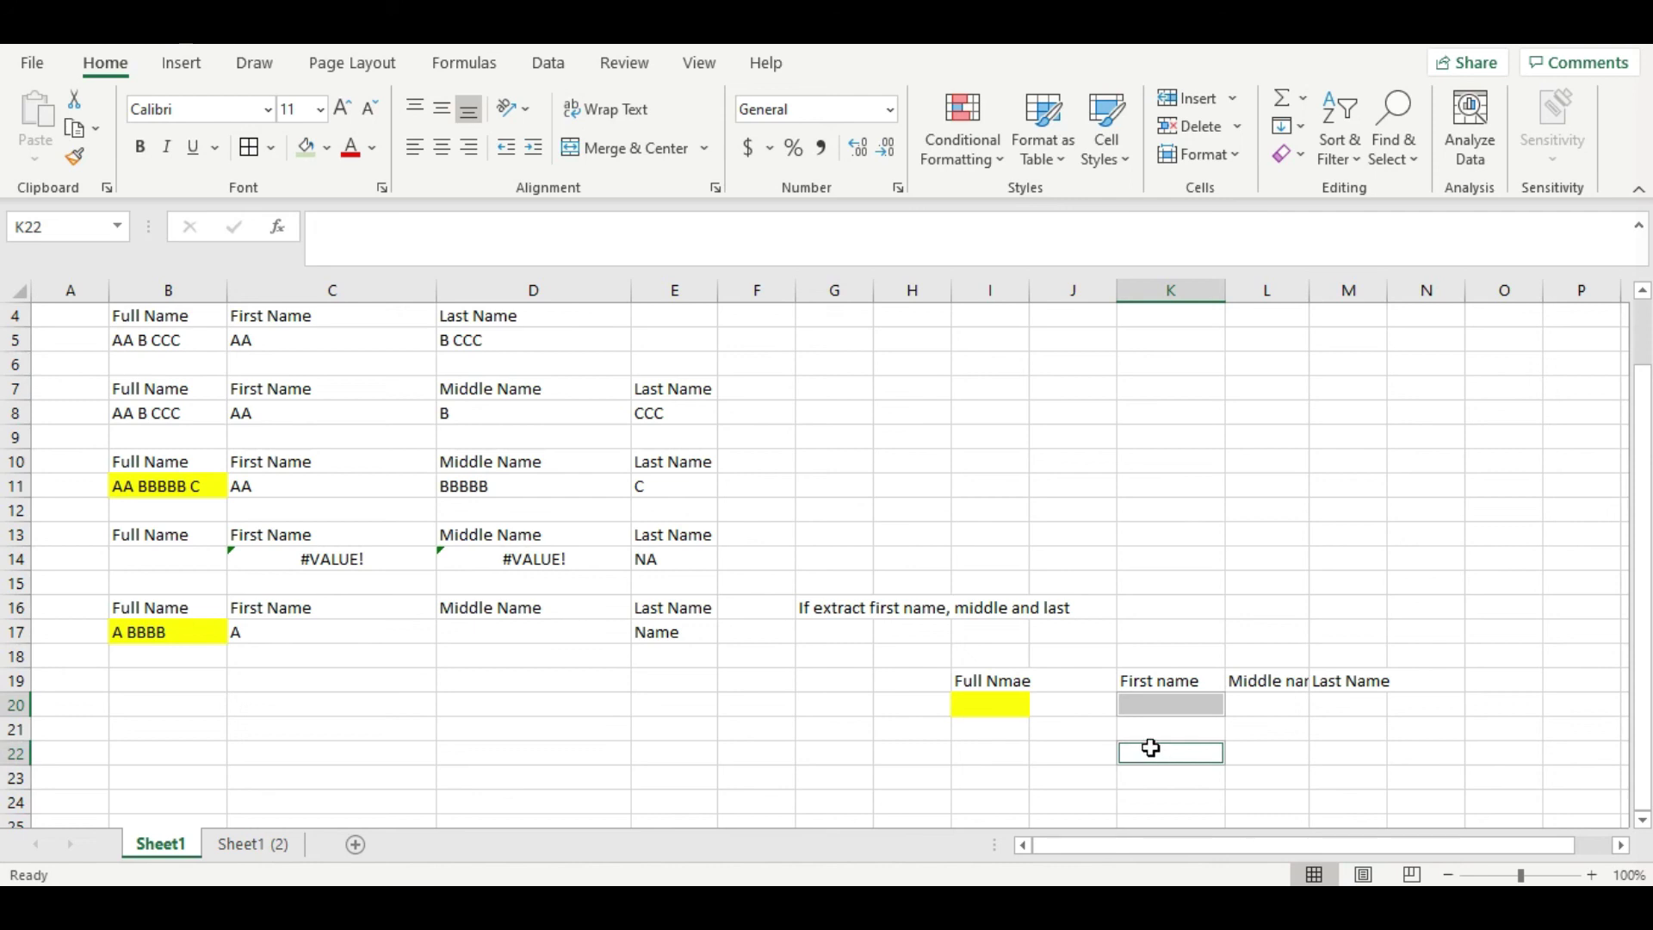
key("ctrl+h")
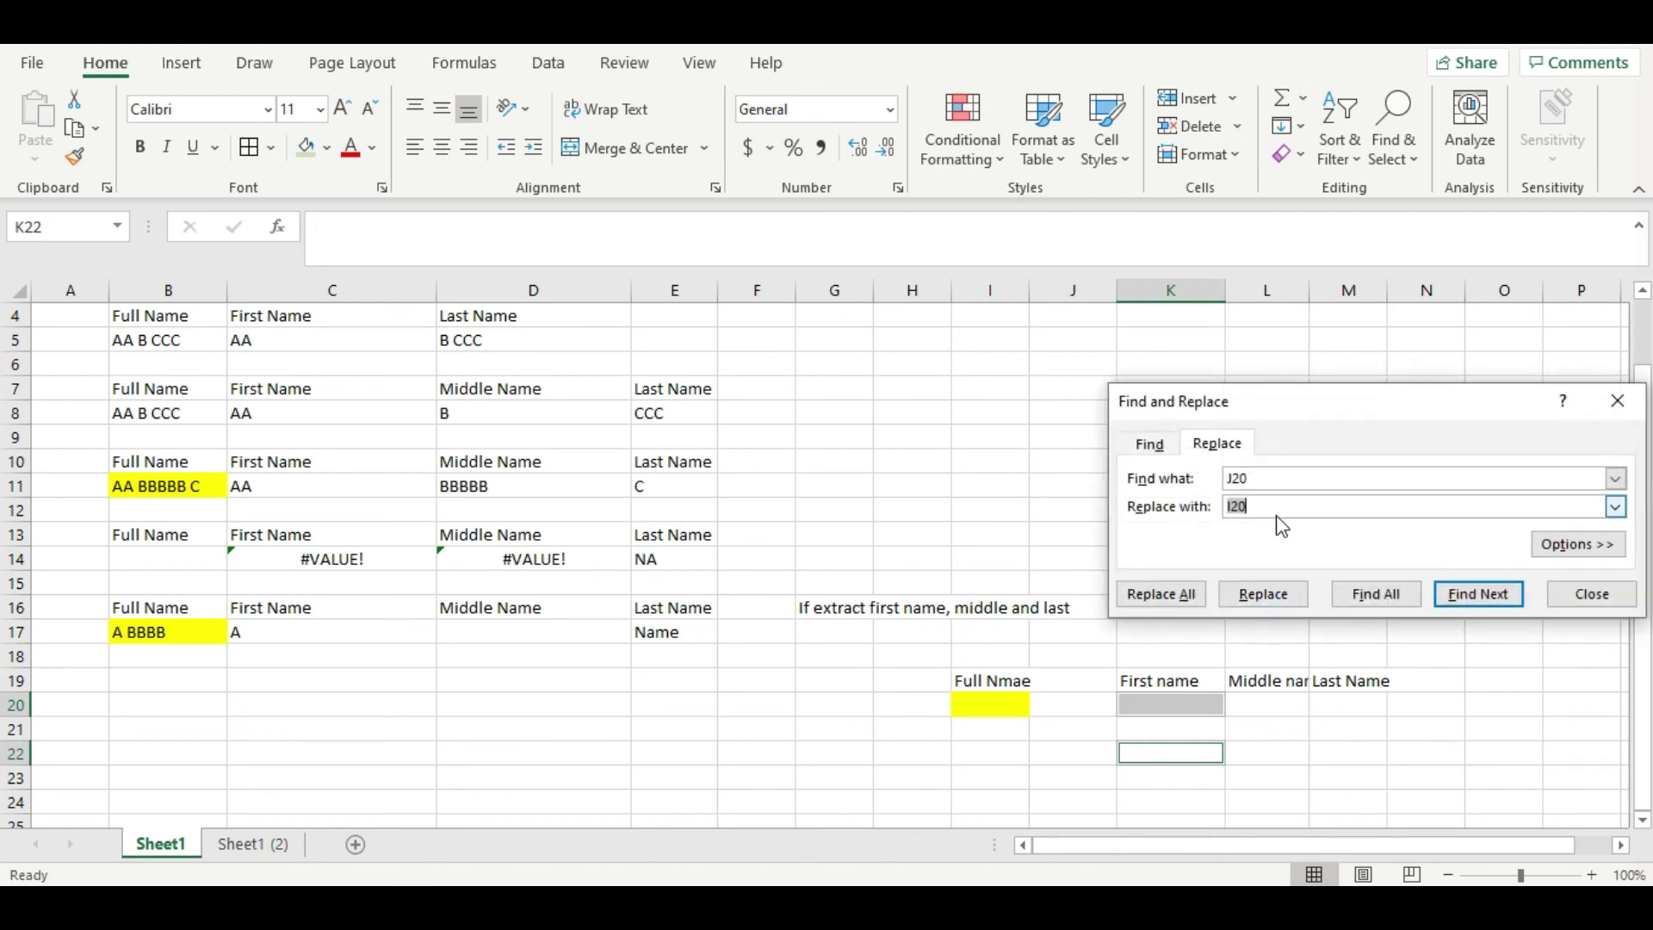